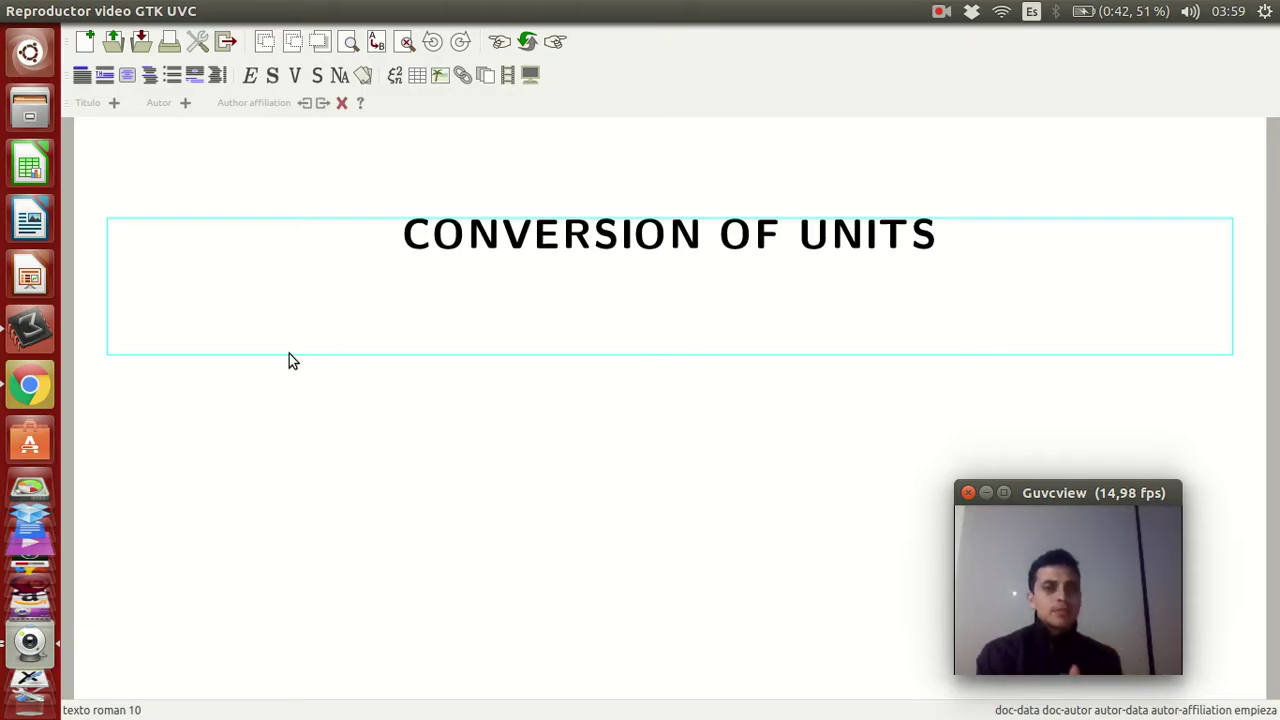
# - Start a displayed equation below the title and type 35m
pyautogui.click(630, 341)
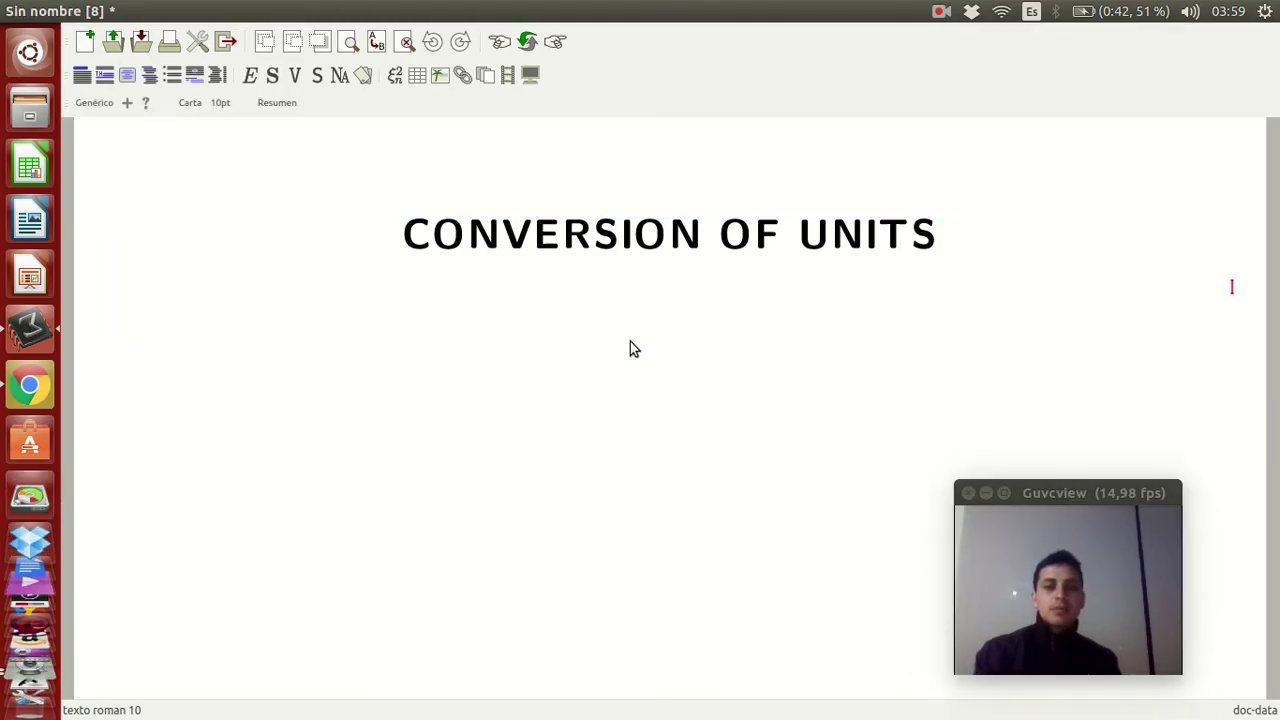
pyautogui.click(630, 341)
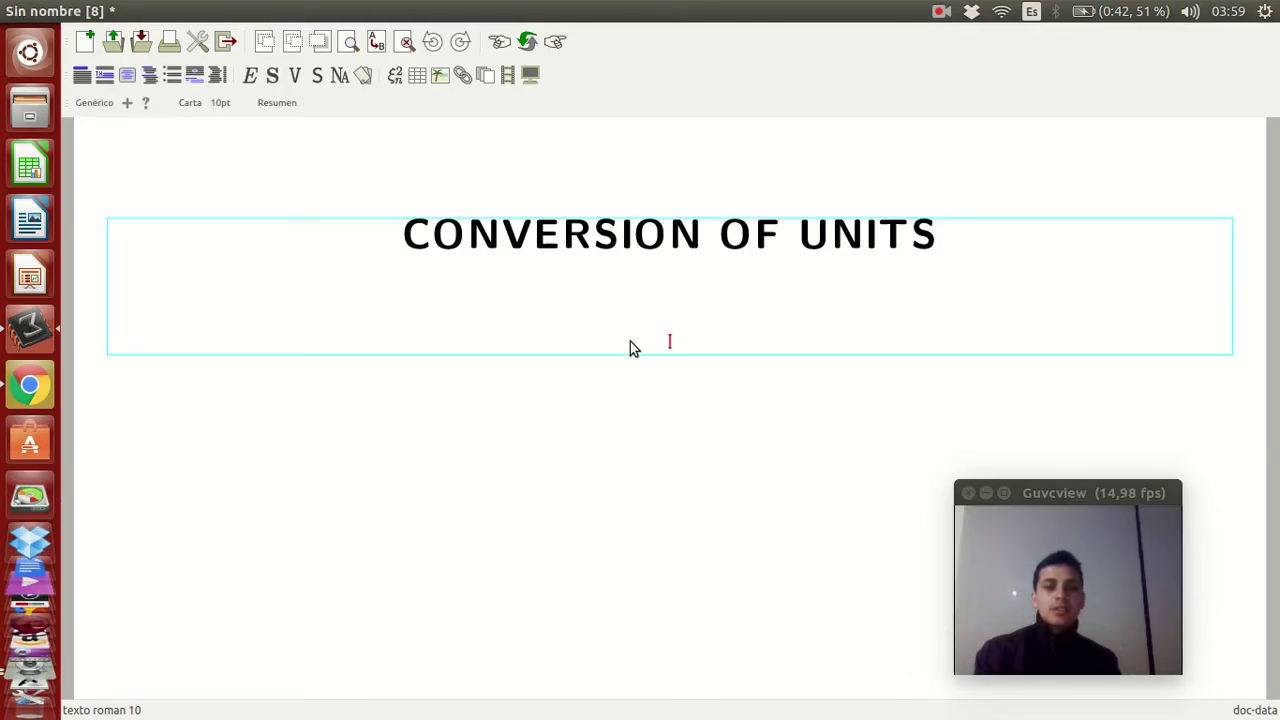
pyautogui.click(405, 75)
pyautogui.click(428, 125)
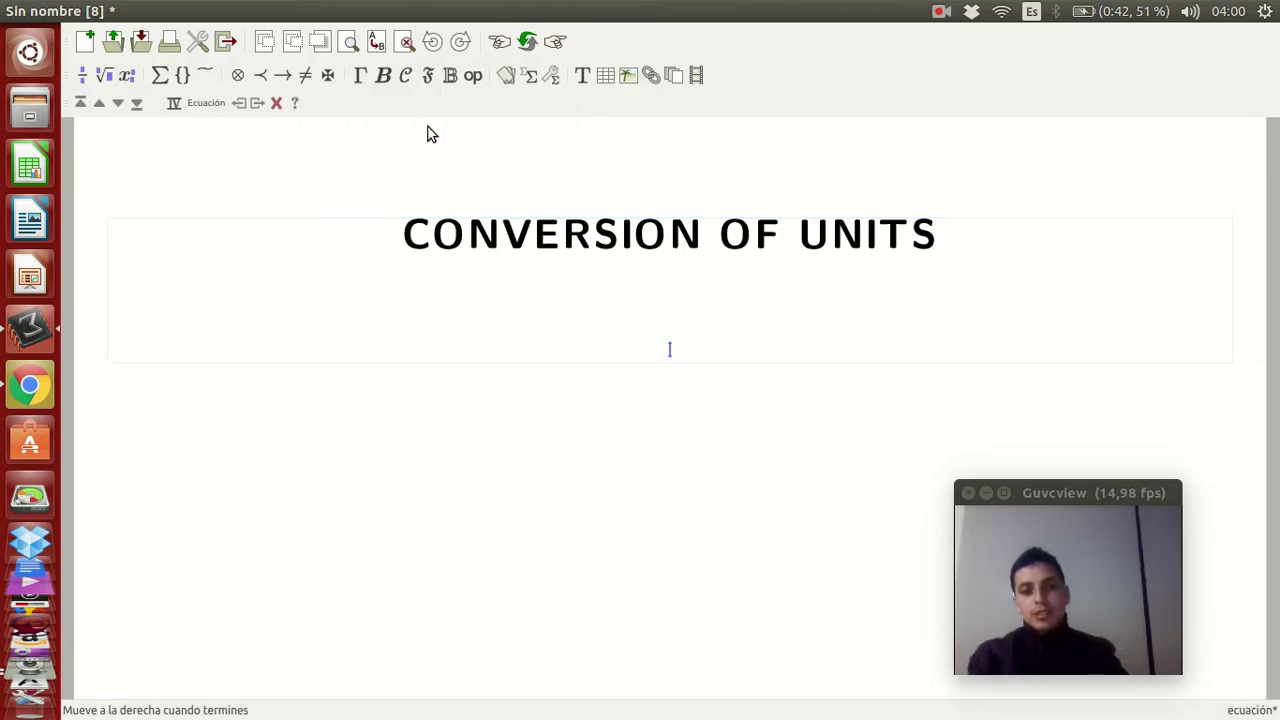
pyautogui.write('35')
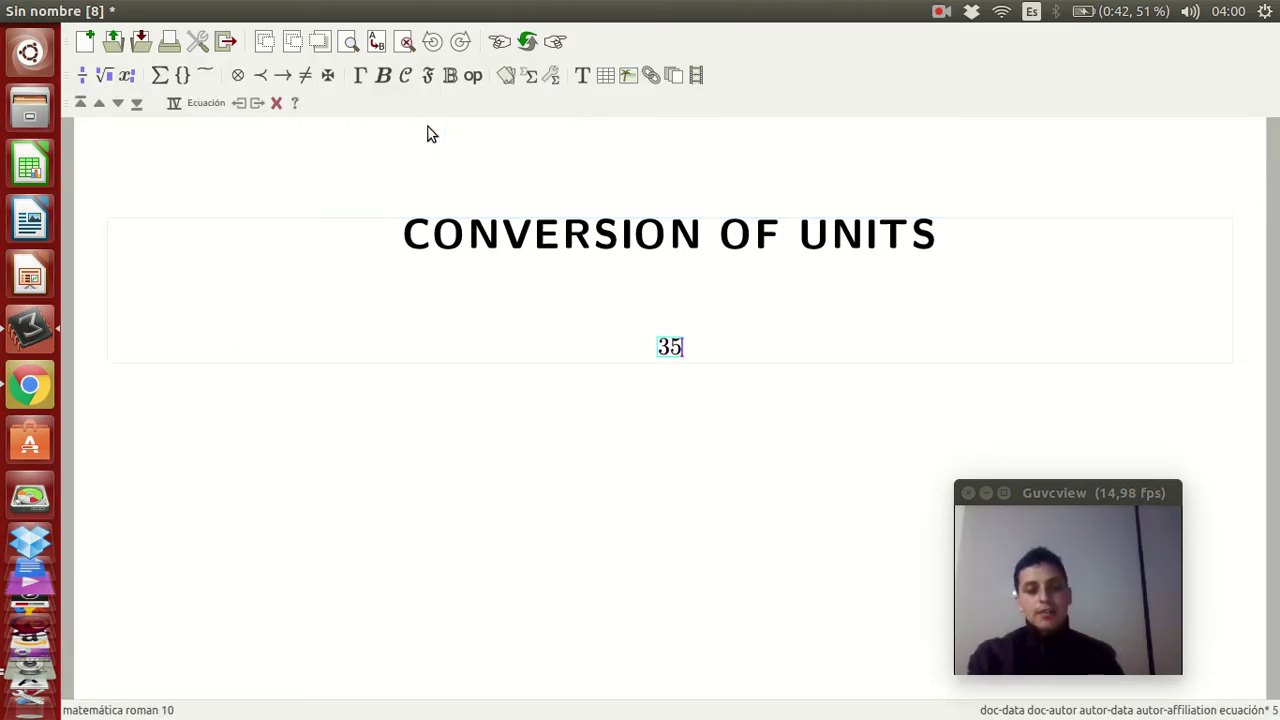
pyautogui.write('M')
pyautogui.press('BackSpace')
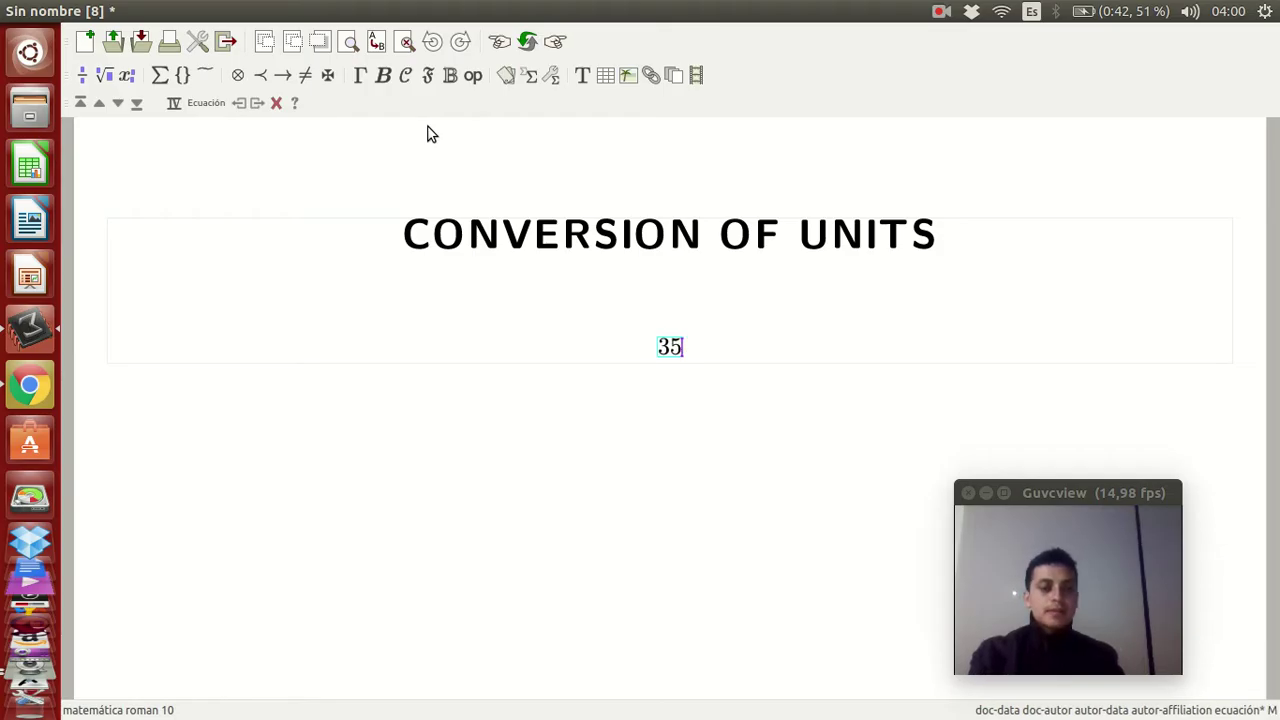
pyautogui.write('m')
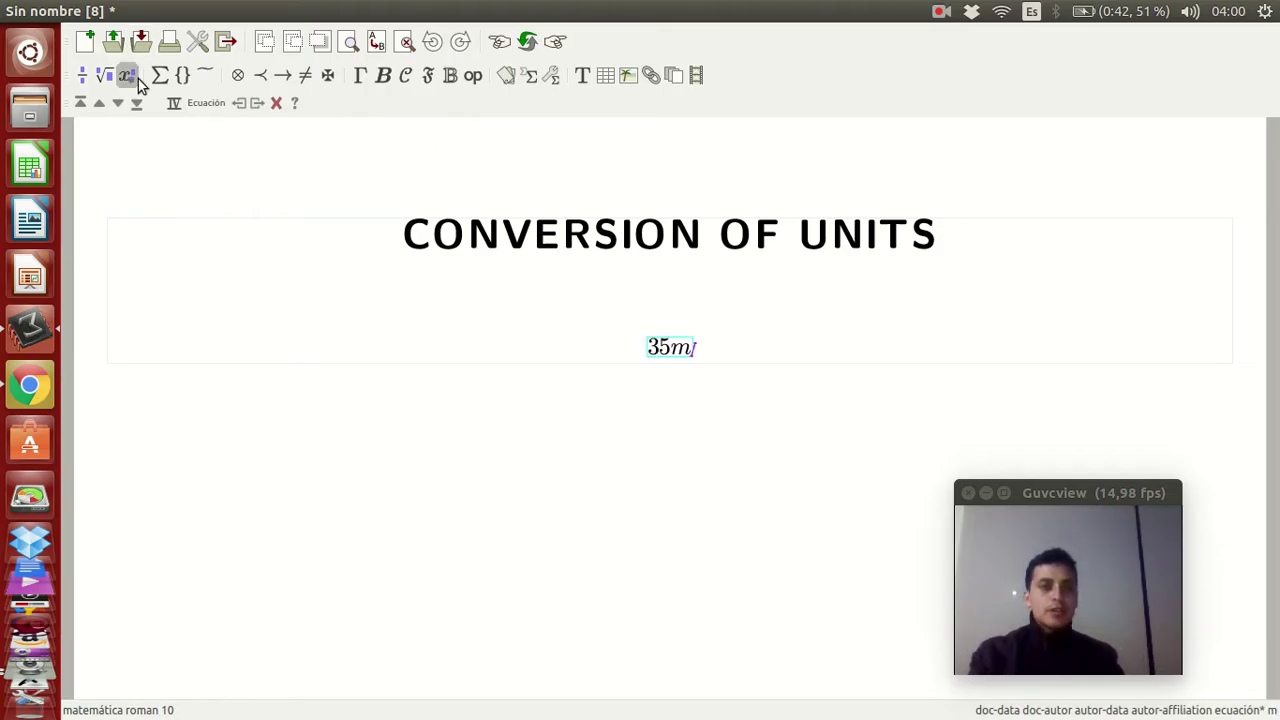
# - Add the exponent 2 and complete the equation as 35m² = 35m²
pyautogui.click(131, 80)
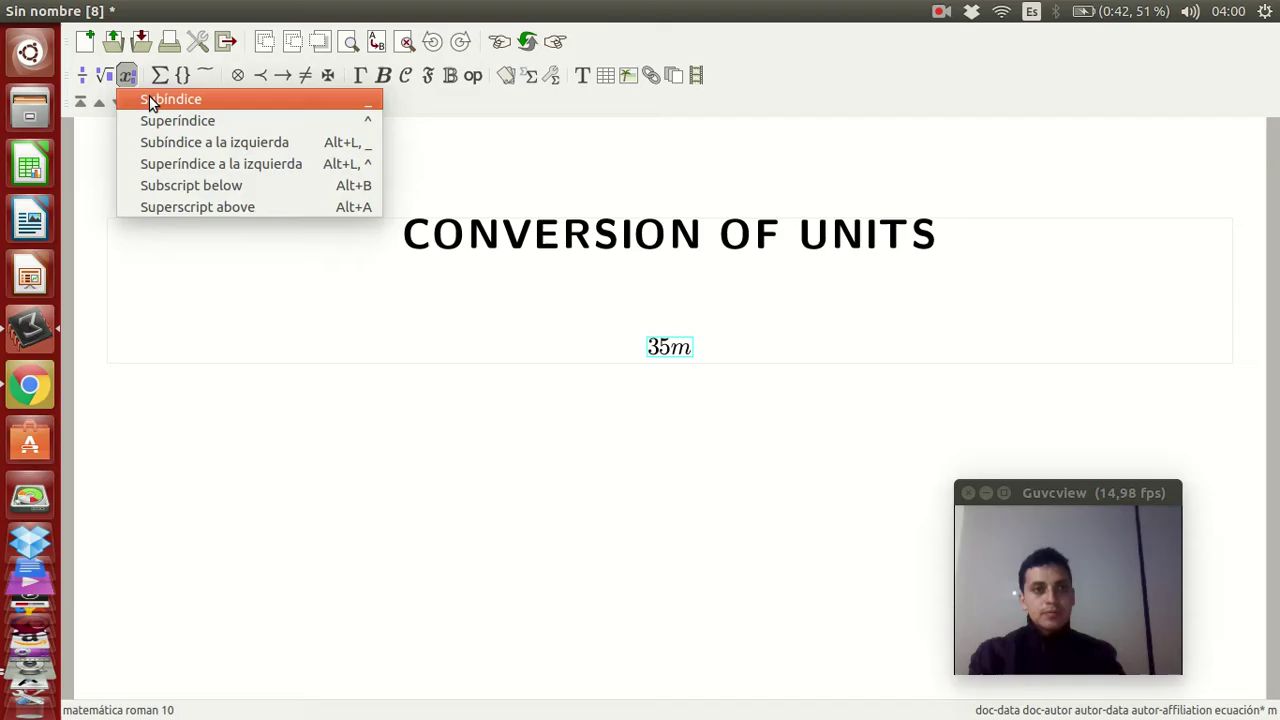
pyautogui.click(153, 122)
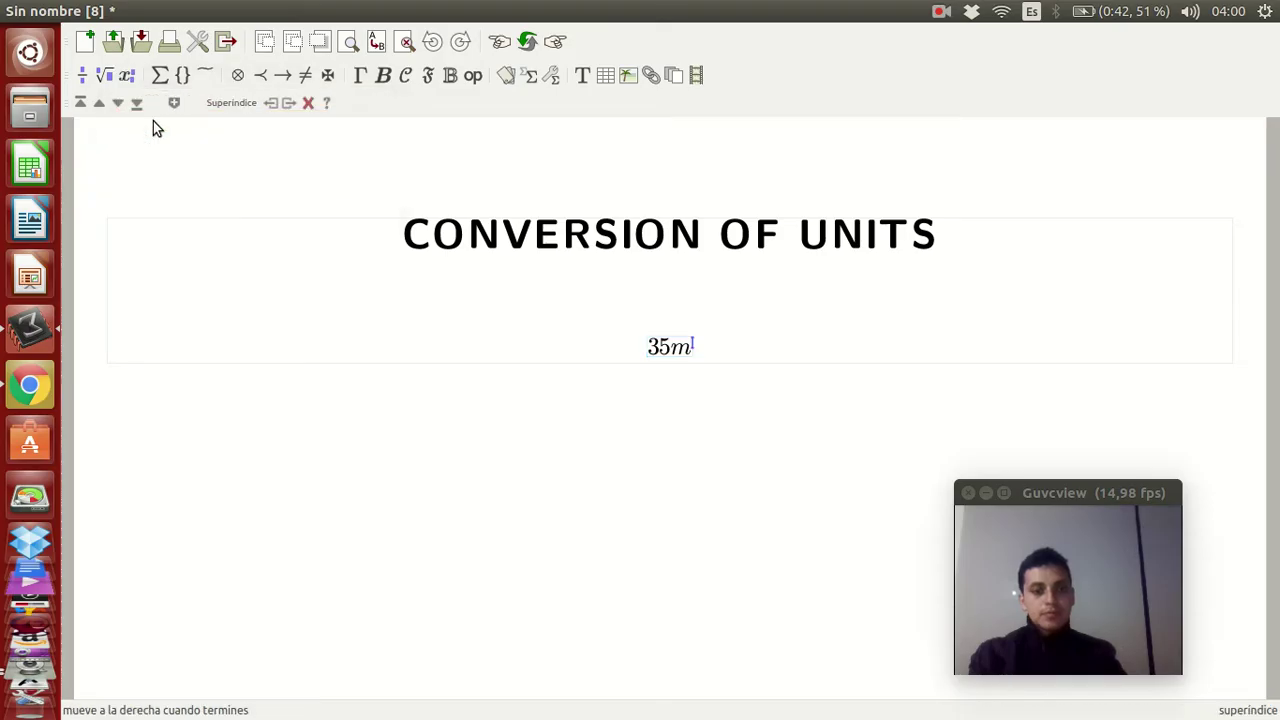
pyautogui.write('2')
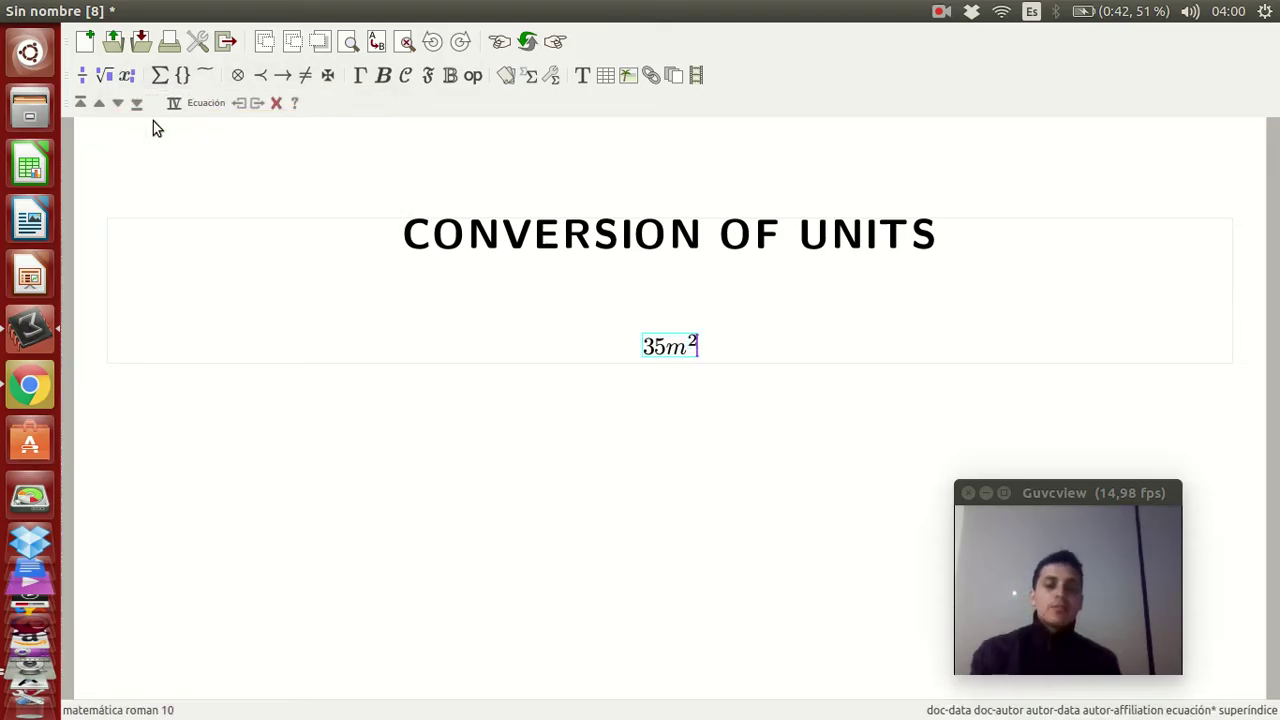
pyautogui.press('Right')
pyautogui.write('=')
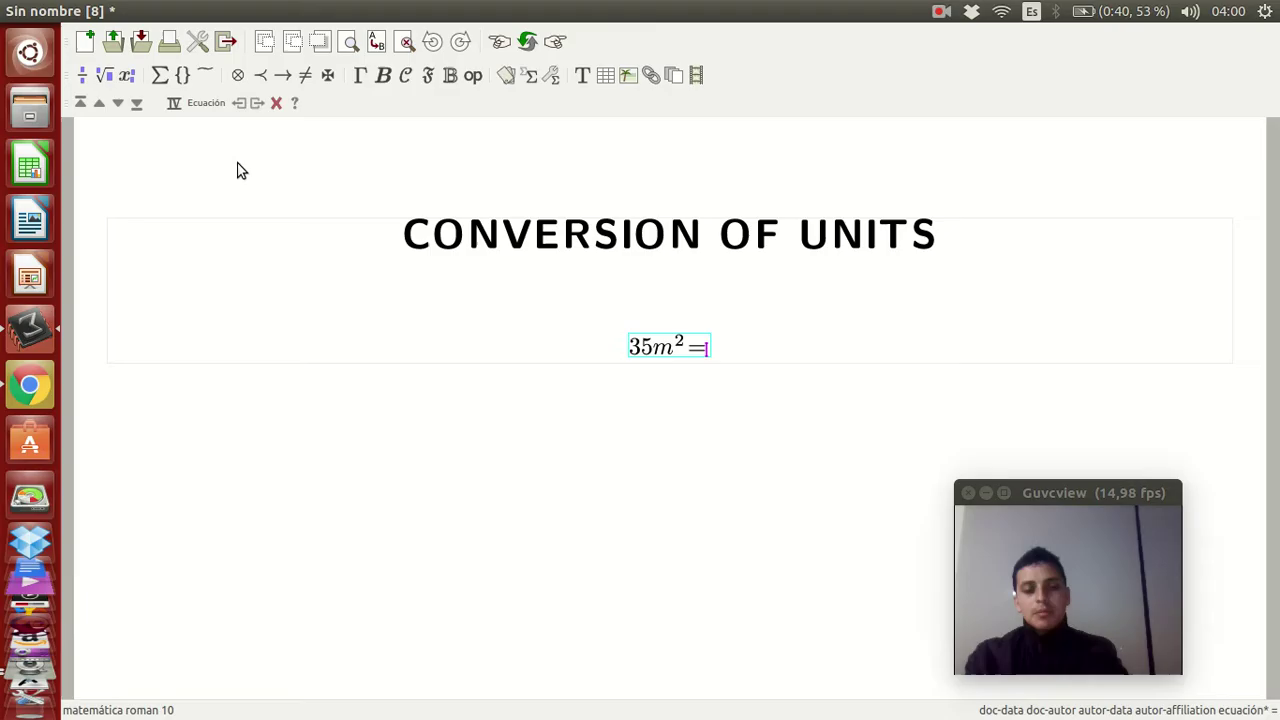
pyautogui.write('35m')
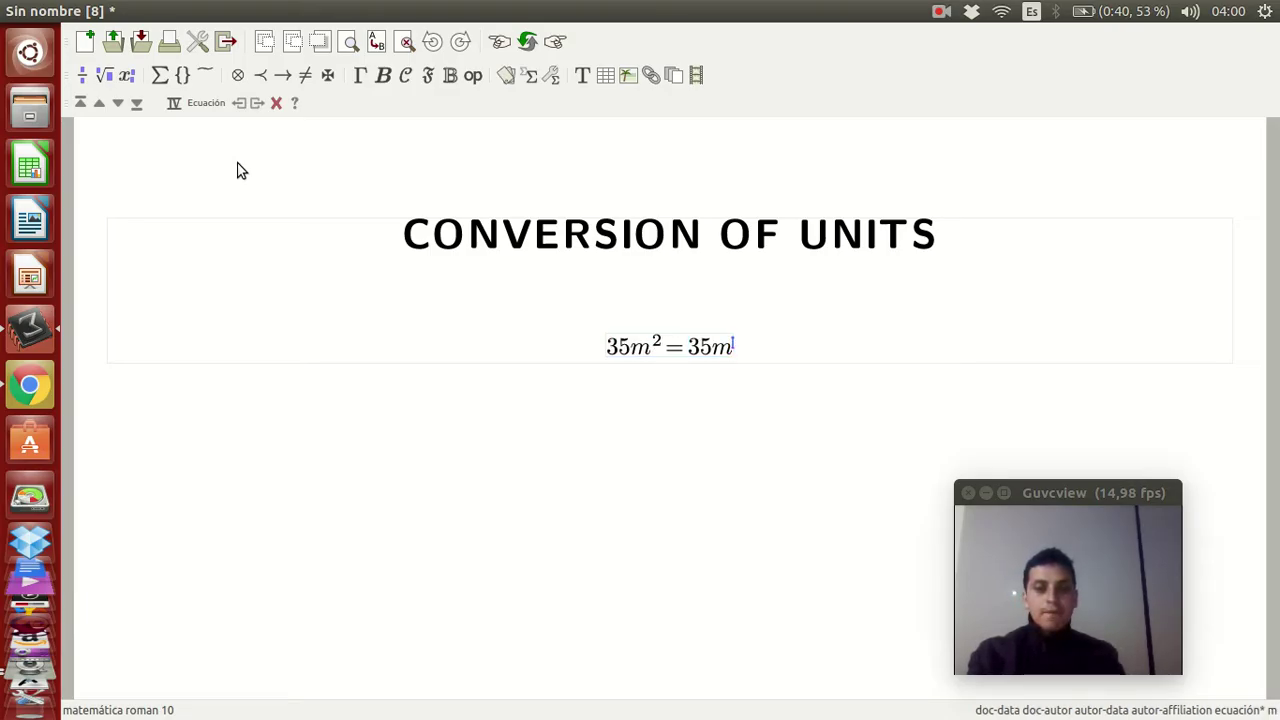
pyautogui.write('^2')
pyautogui.press('Right')
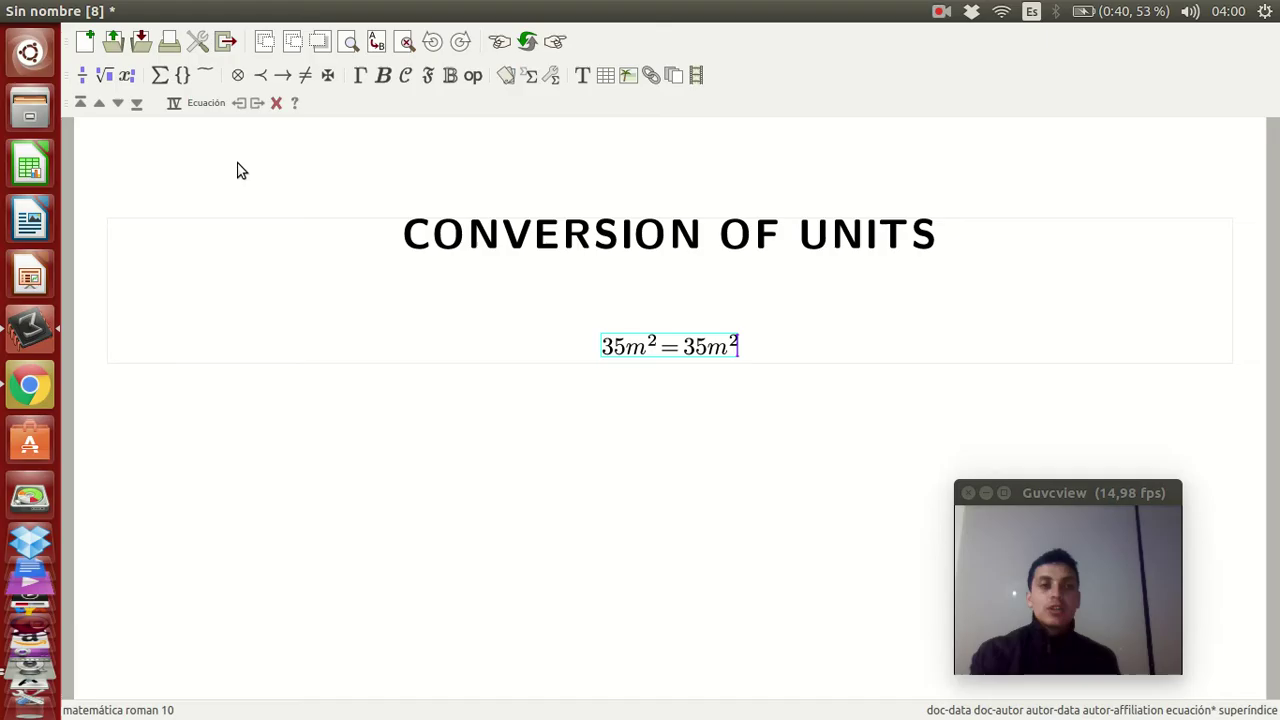
pyautogui.click(238, 85)
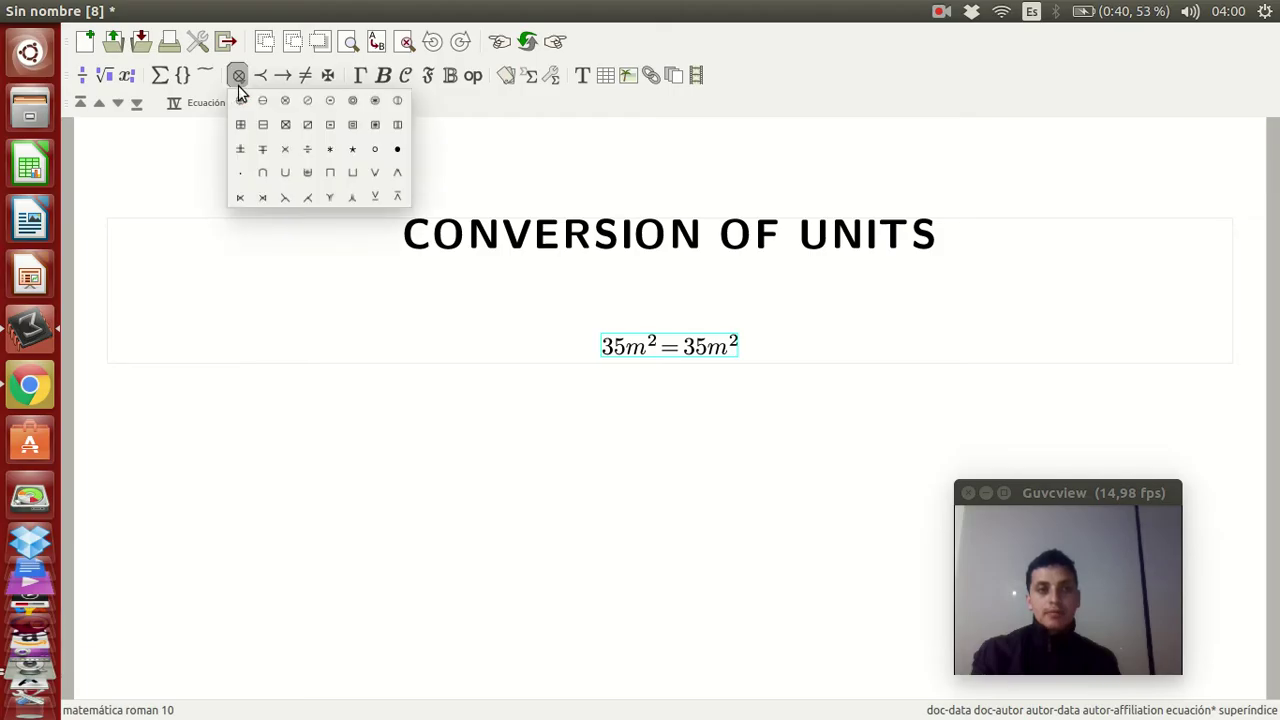
# - Append × and a standard fraction with denominator 1m²
pyautogui.click(288, 155)
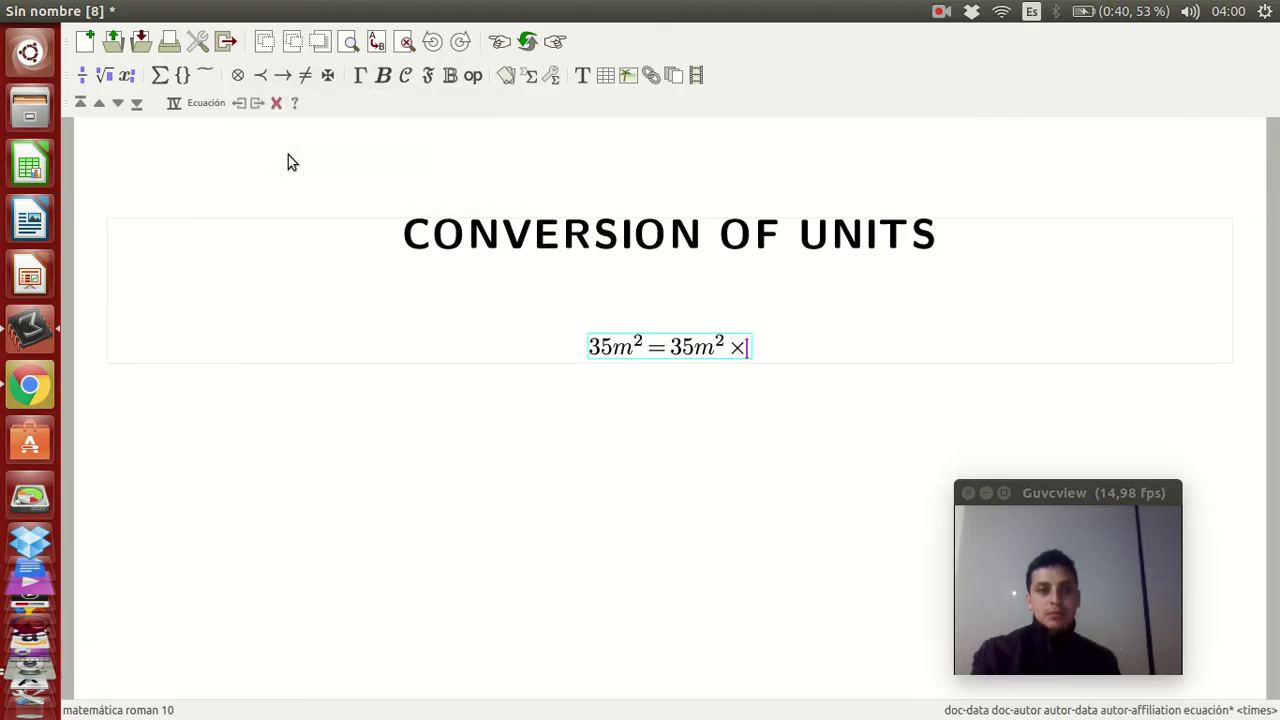
pyautogui.click(80, 80)
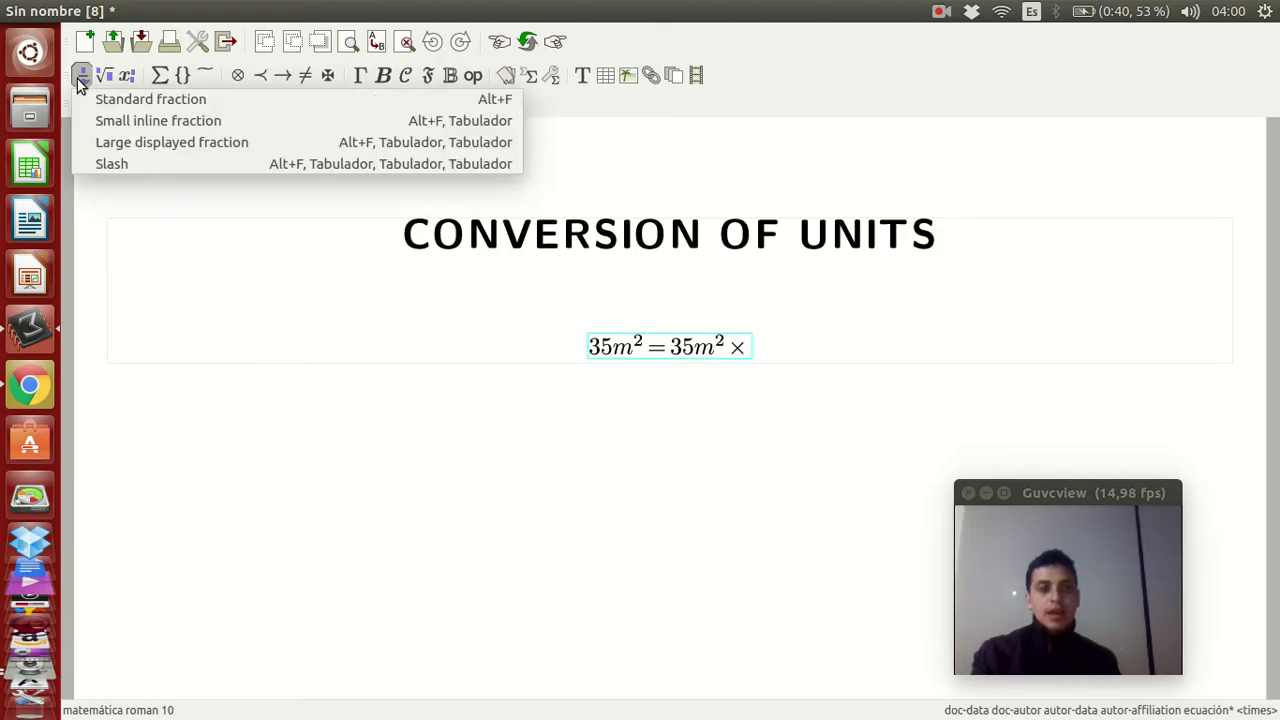
pyautogui.click(139, 99)
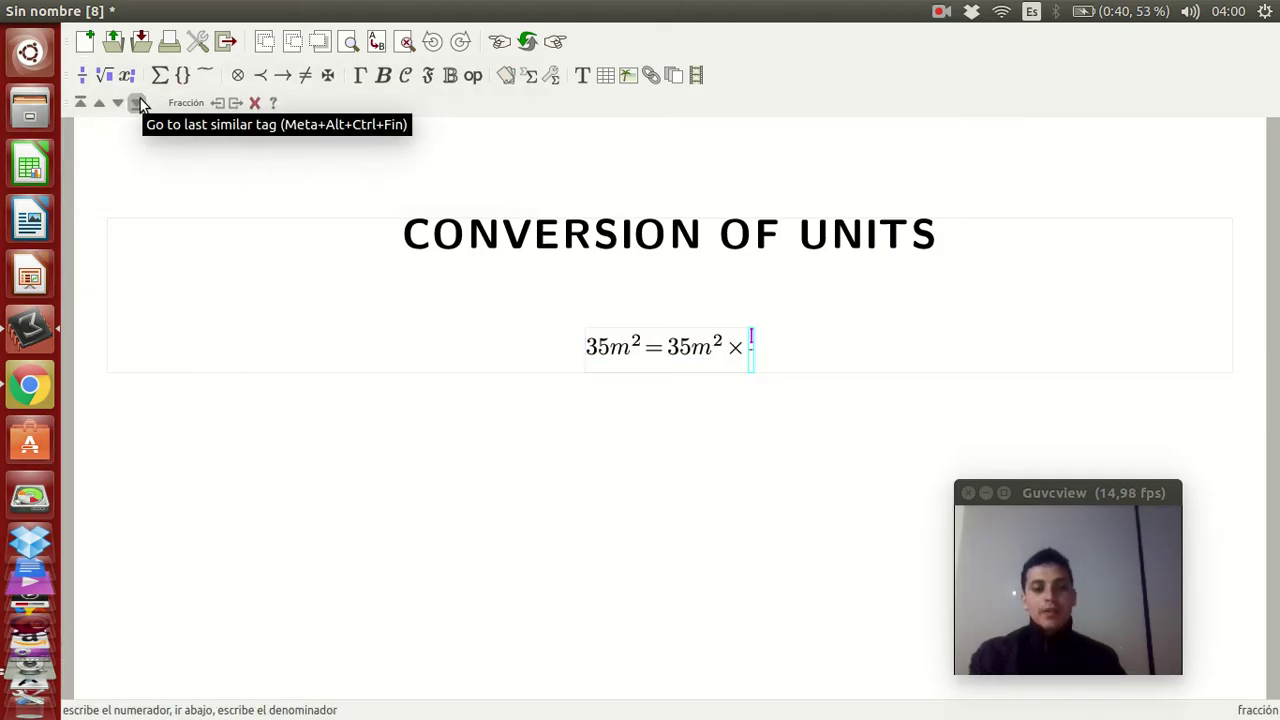
pyautogui.press('Down')
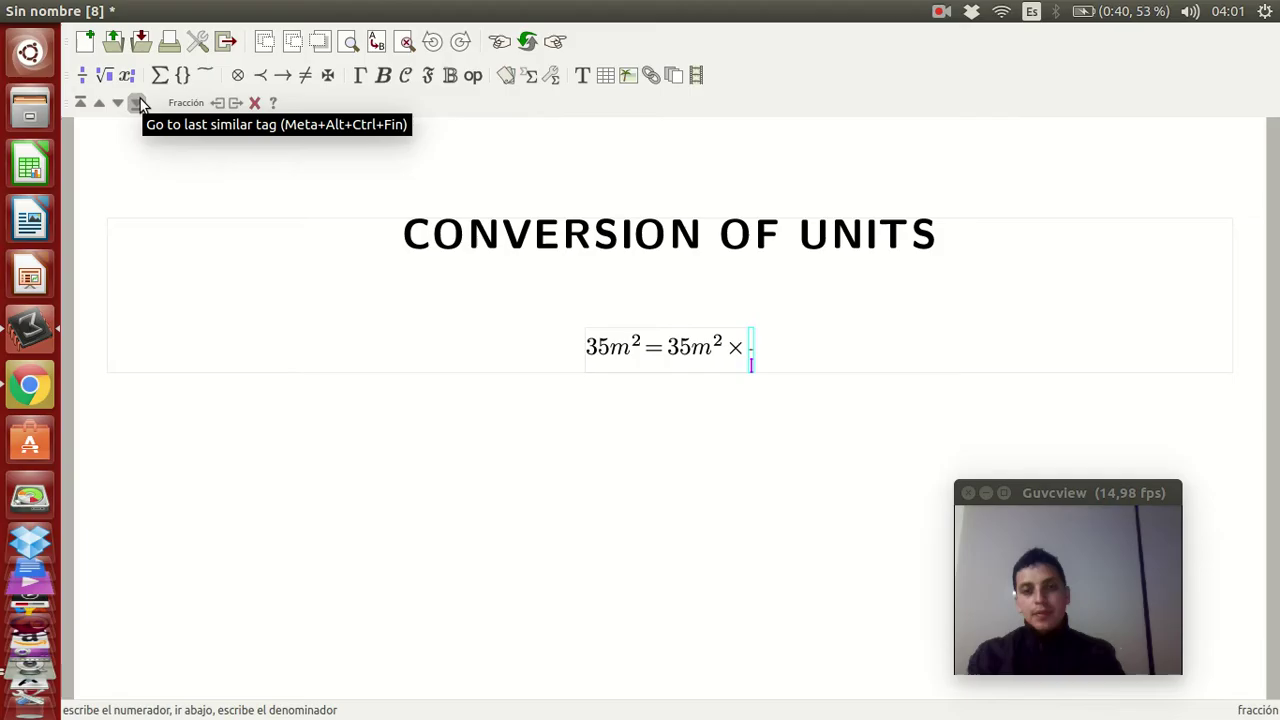
pyautogui.write('1m')
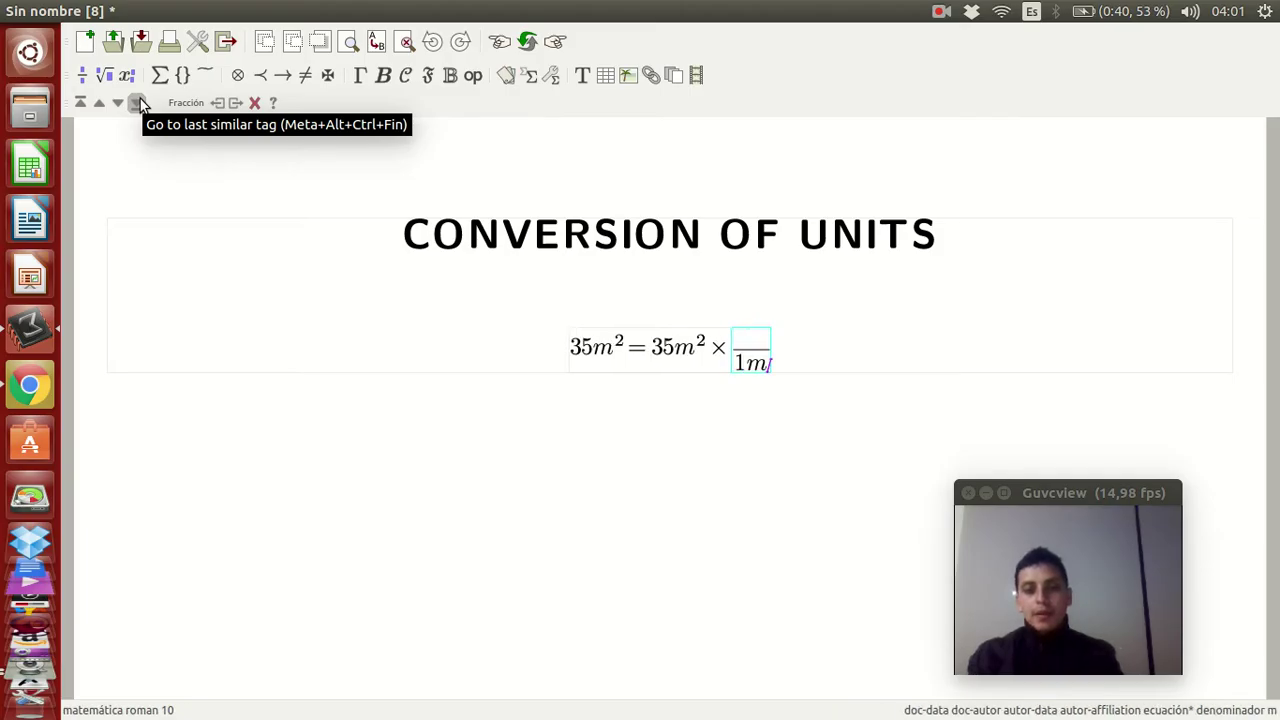
pyautogui.write('^2')
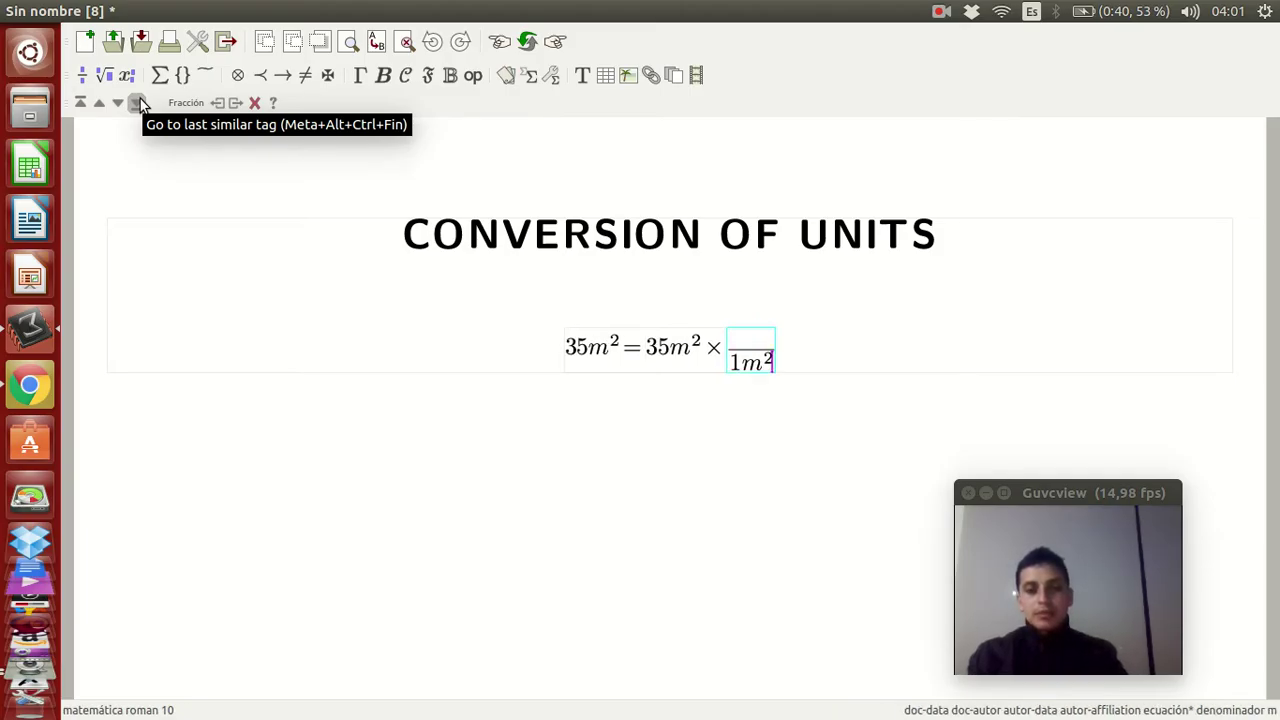
# - Enter (100 cm) as the fraction's numerator
pyautogui.press('Up')
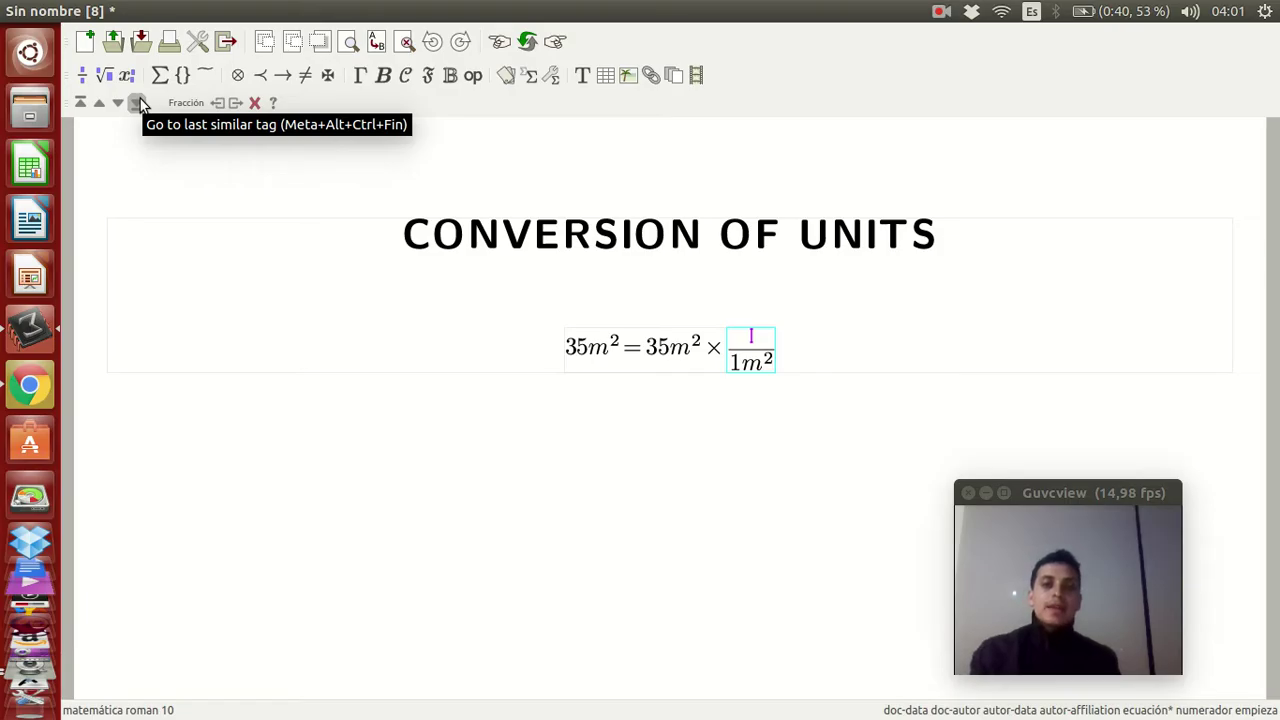
pyautogui.press('Down')
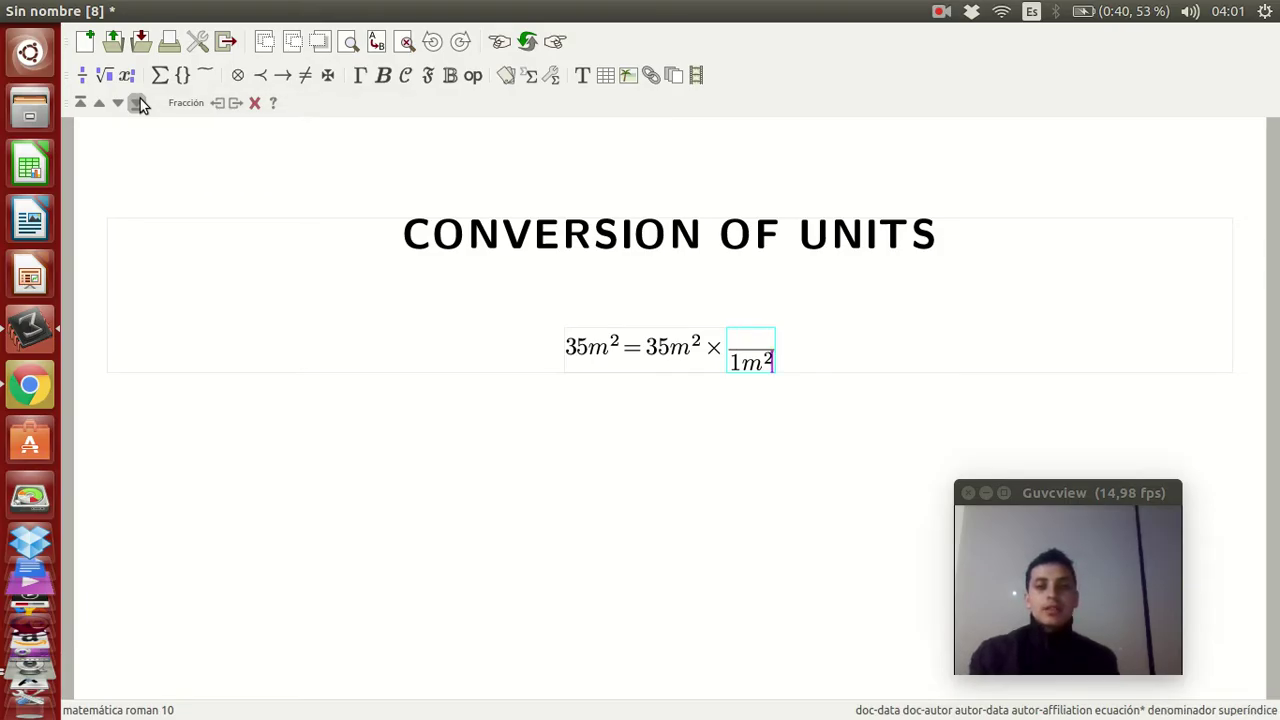
pyautogui.press('Up')
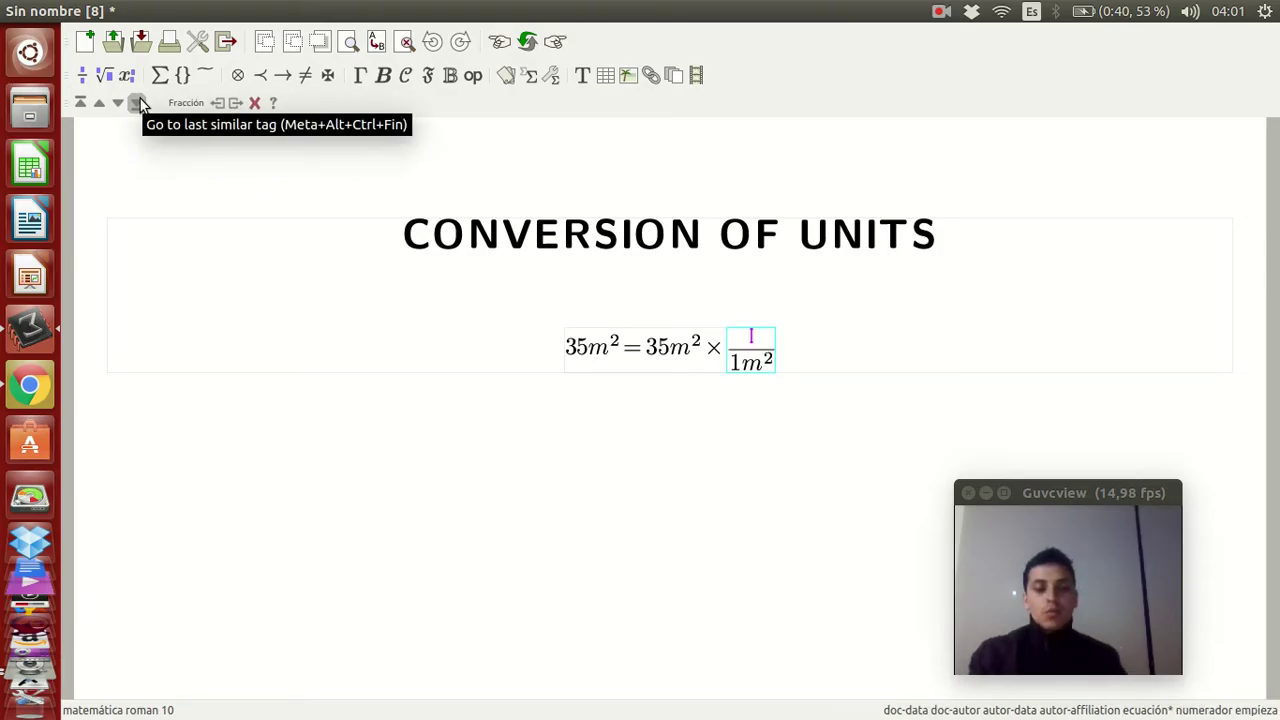
pyautogui.write('(100cm')
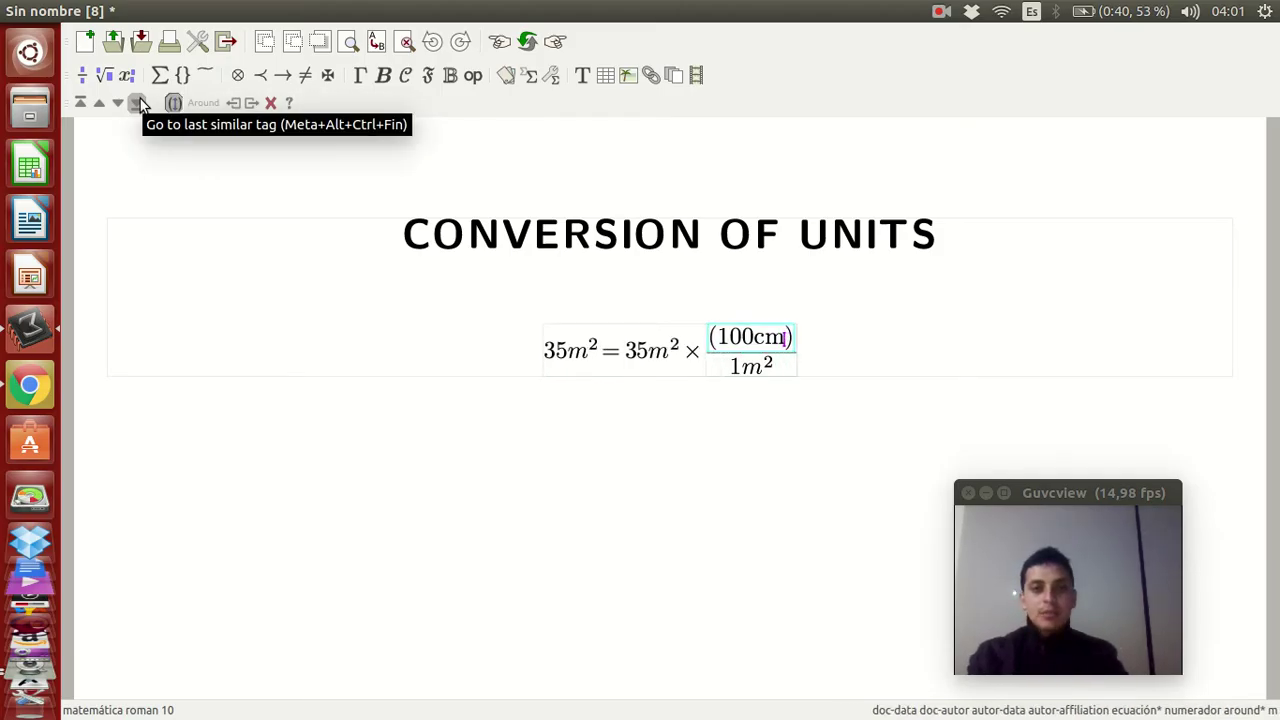
pyautogui.press('Right')
pyautogui.press('Left')
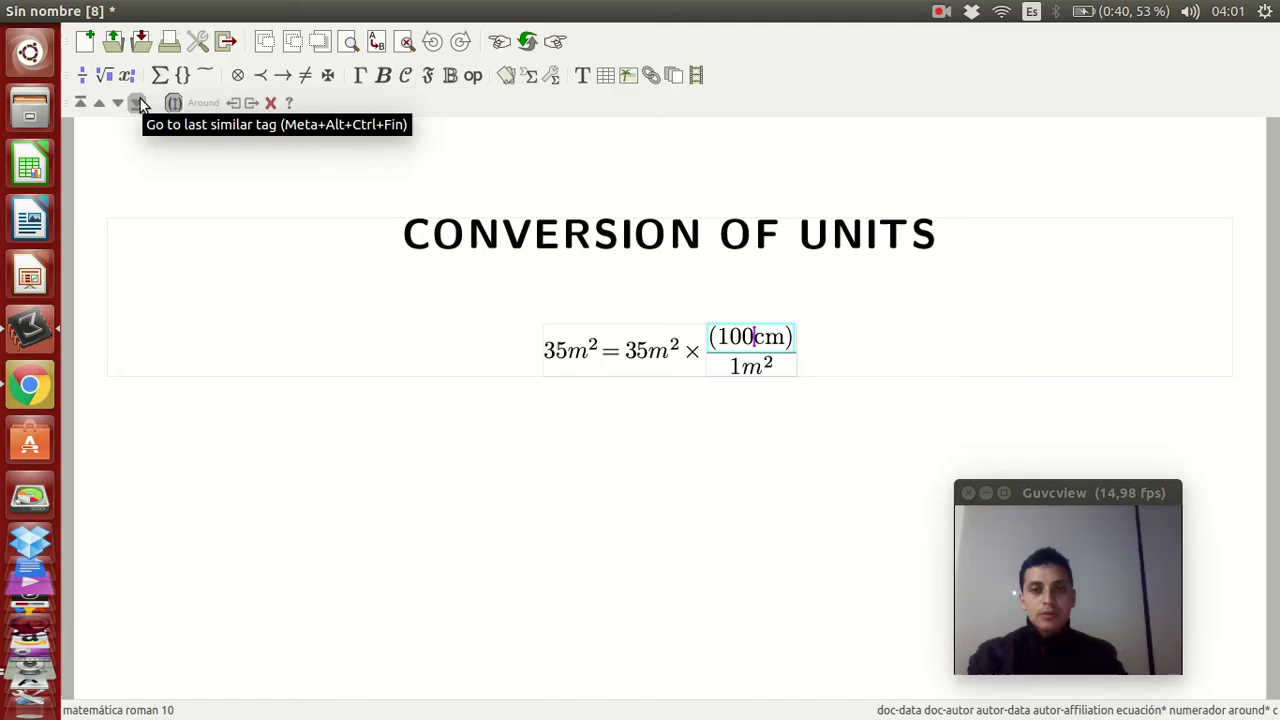
pyautogui.press('Left')
pyautogui.press('Left')
pyautogui.press('Right')
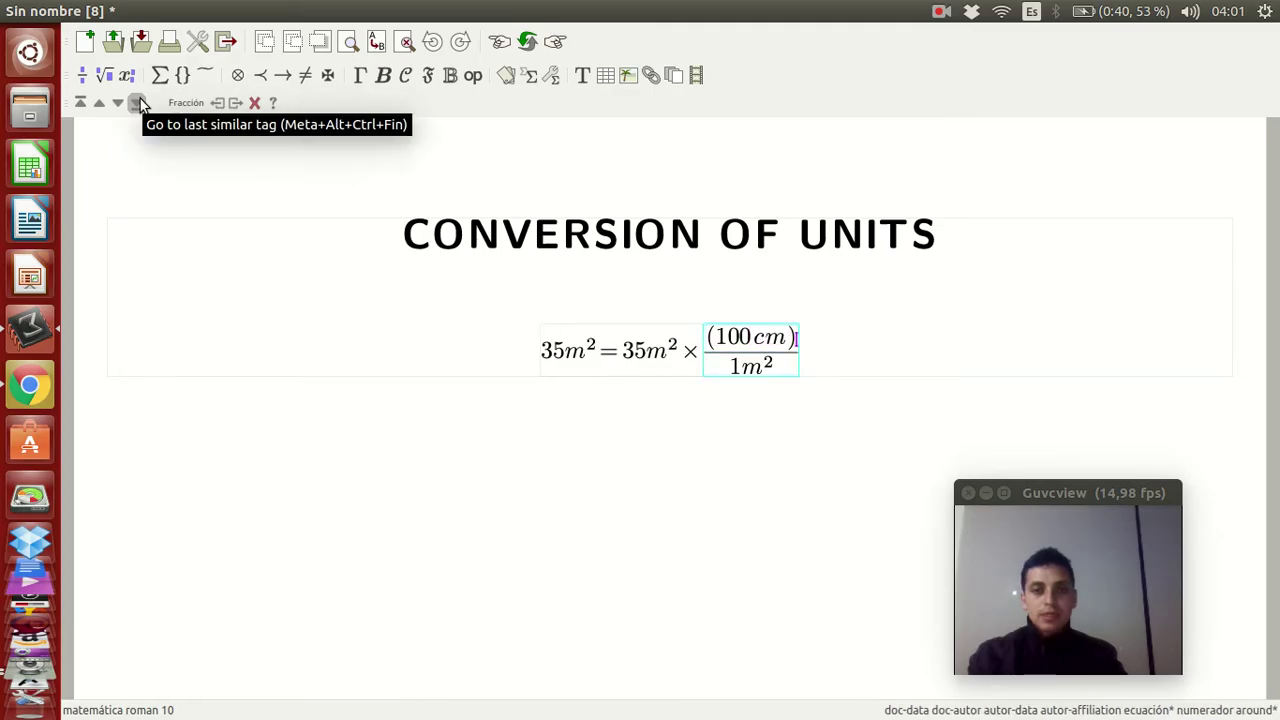
# - Square the numerator so it reads (100cm)²
pyautogui.write('^2')
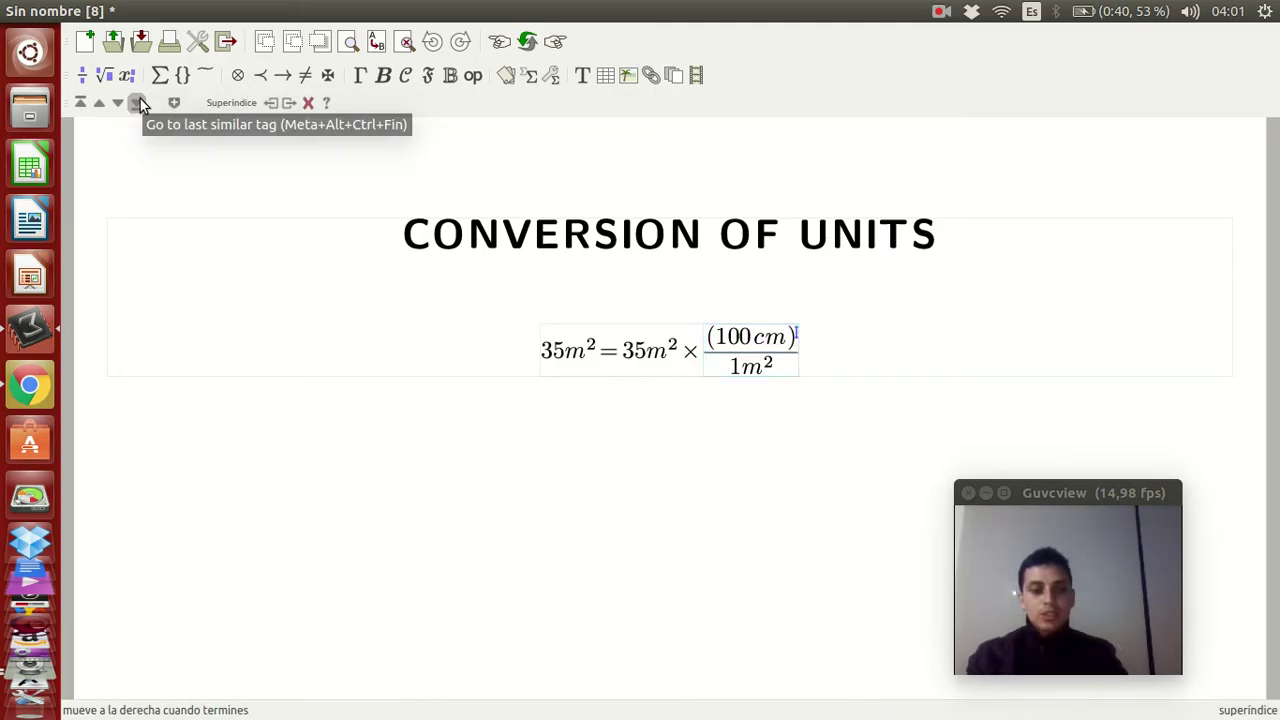
pyautogui.press('Left')
pyautogui.press('Left')
pyautogui.press('Left')
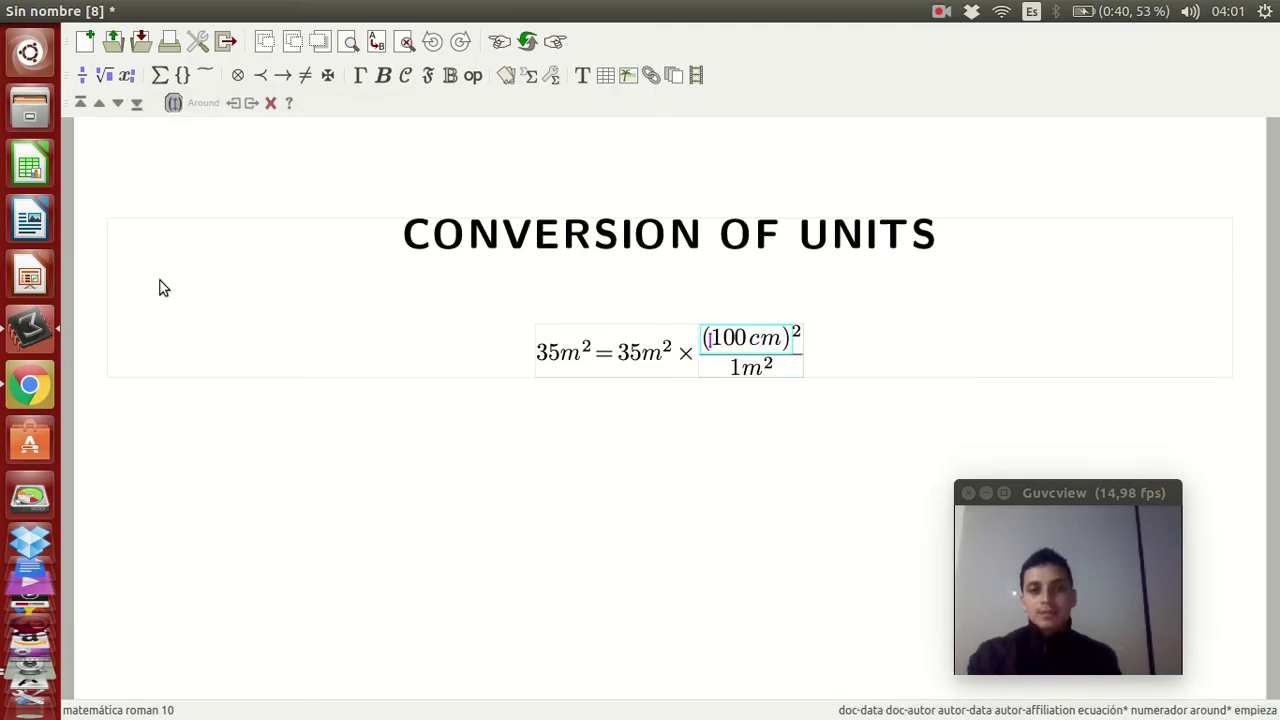
pyautogui.press('Right')
pyautogui.press('Right')
pyautogui.press('Right')
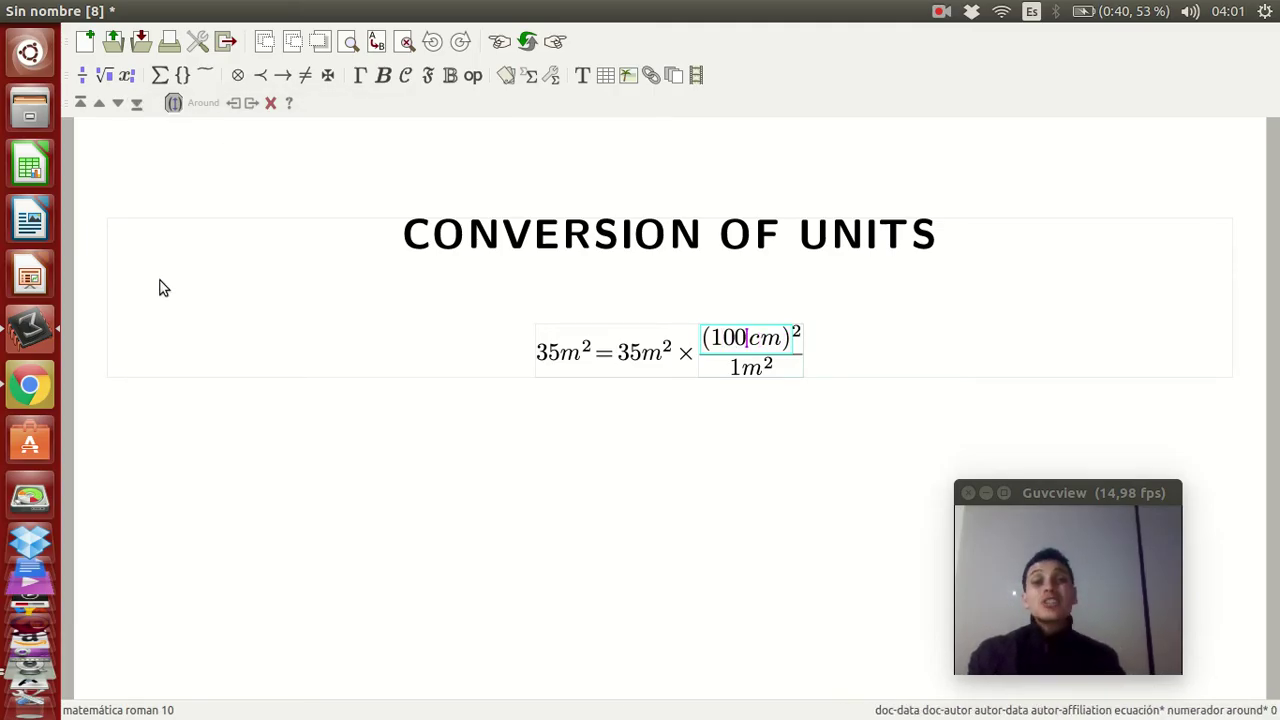
pyautogui.press('Down')
pyautogui.press('Right')
pyautogui.press('Left')
pyautogui.press('Left')
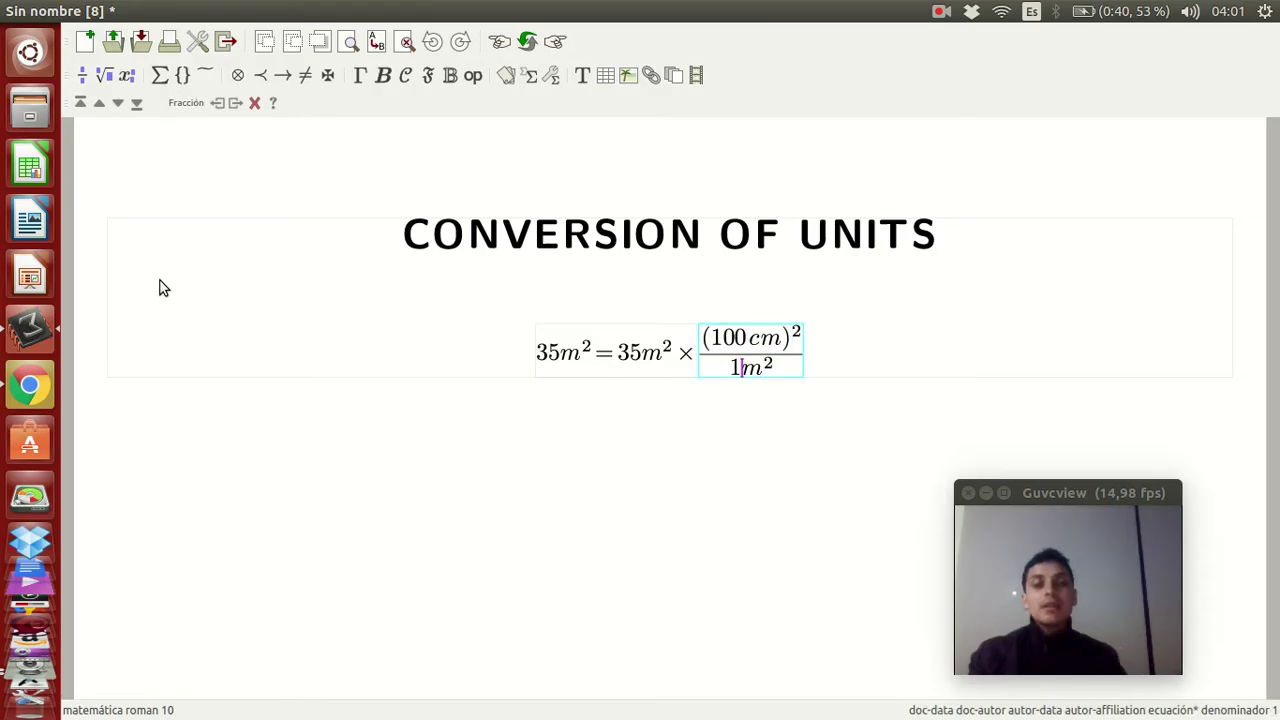
# - Separate 100 from cm in the numerator and add = after the fraction
pyautogui.press('Up')
pyautogui.press('Left')
pyautogui.press('Left')
pyautogui.press('Left')
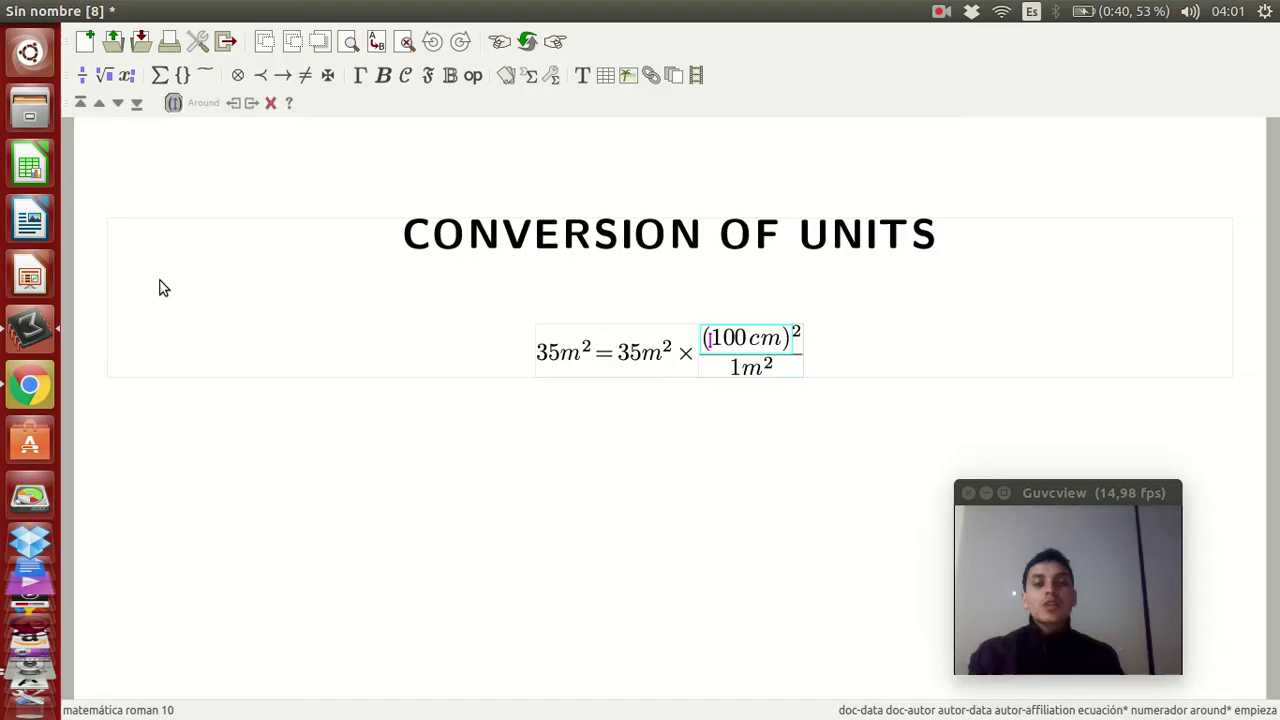
pyautogui.press('Right')
pyautogui.press('Right')
pyautogui.press('Right')
pyautogui.press('Right')
pyautogui.press('Right')
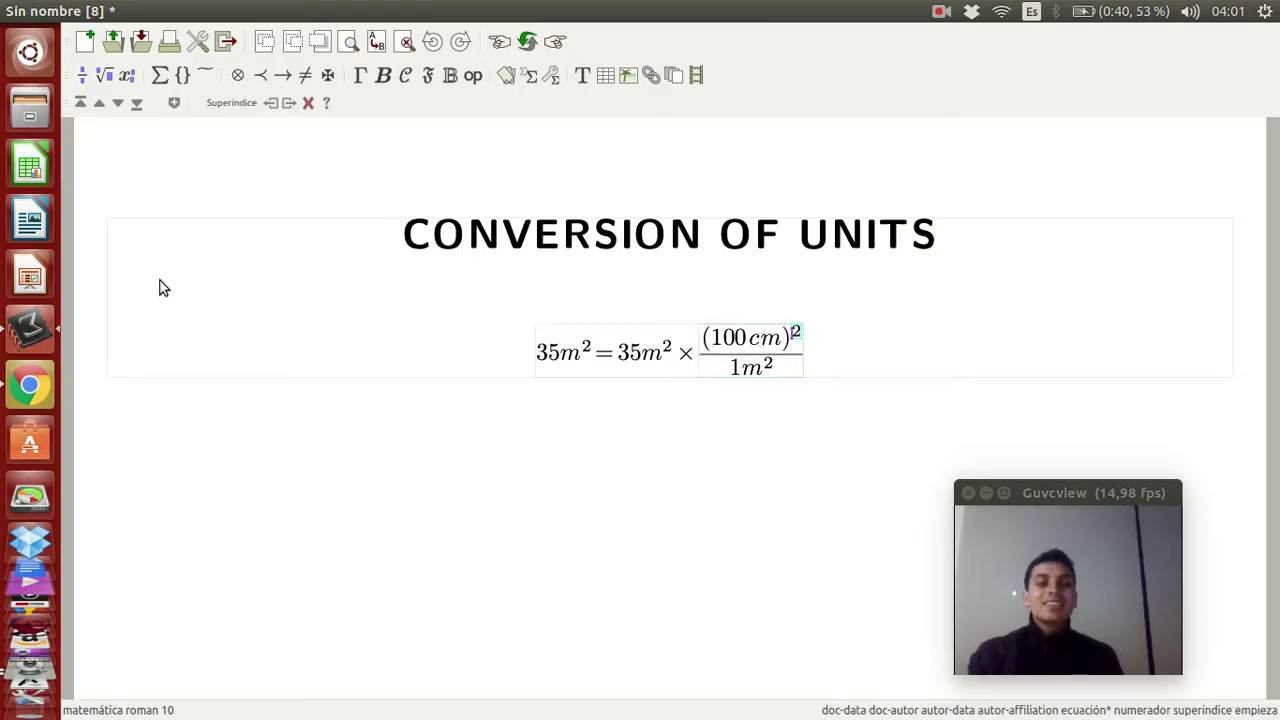
pyautogui.press('Left')
pyautogui.press('Left')
pyautogui.press('Left')
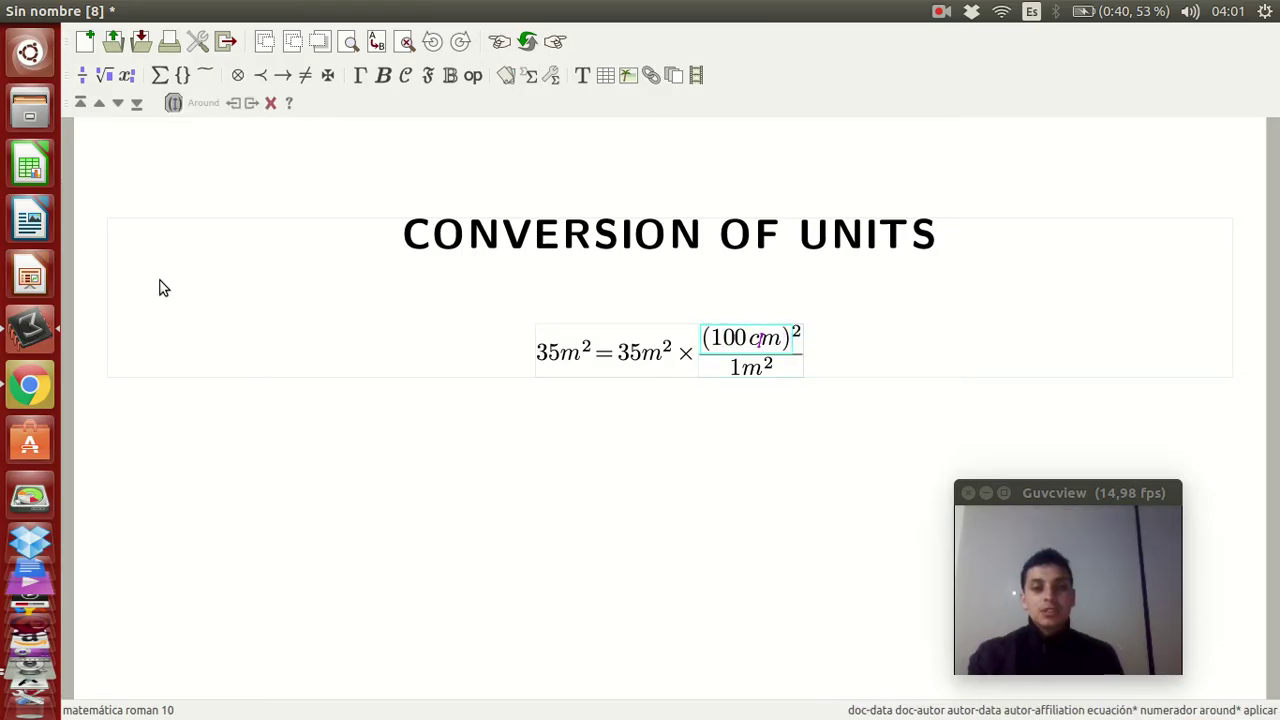
pyautogui.press('Right')
pyautogui.press('Right')
pyautogui.press('Right')
pyautogui.press('Right')
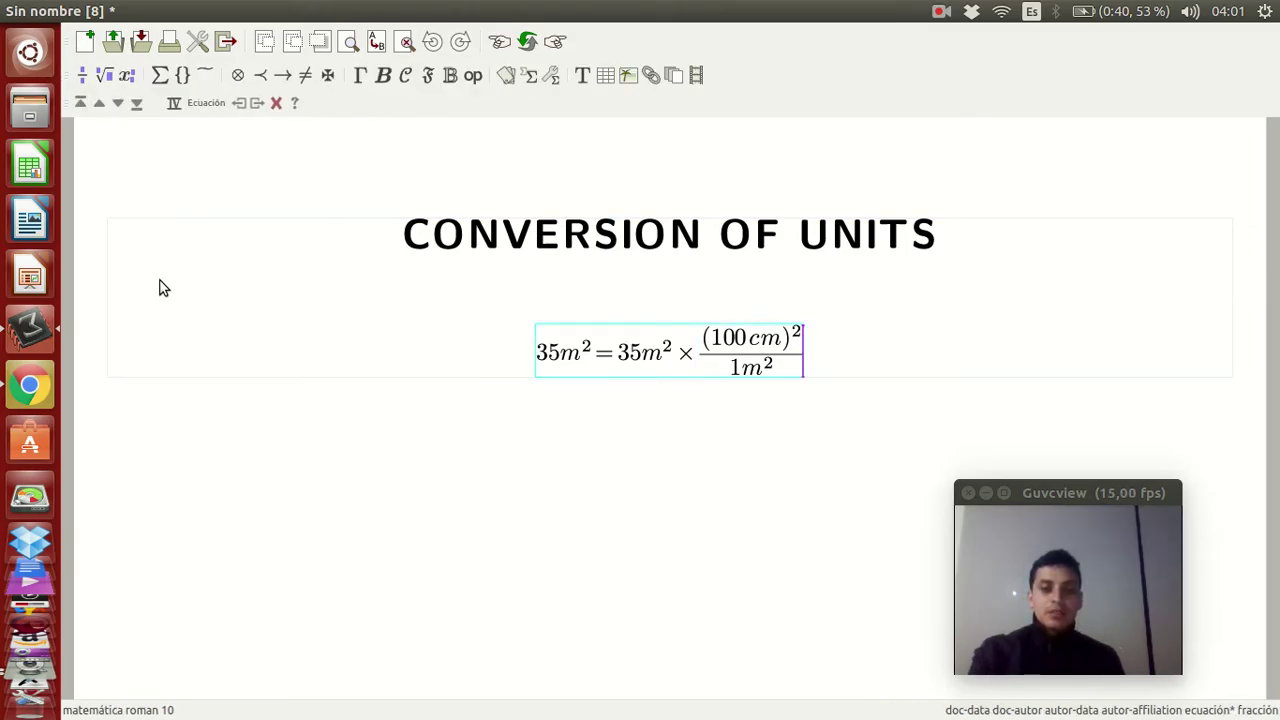
pyautogui.write('=')
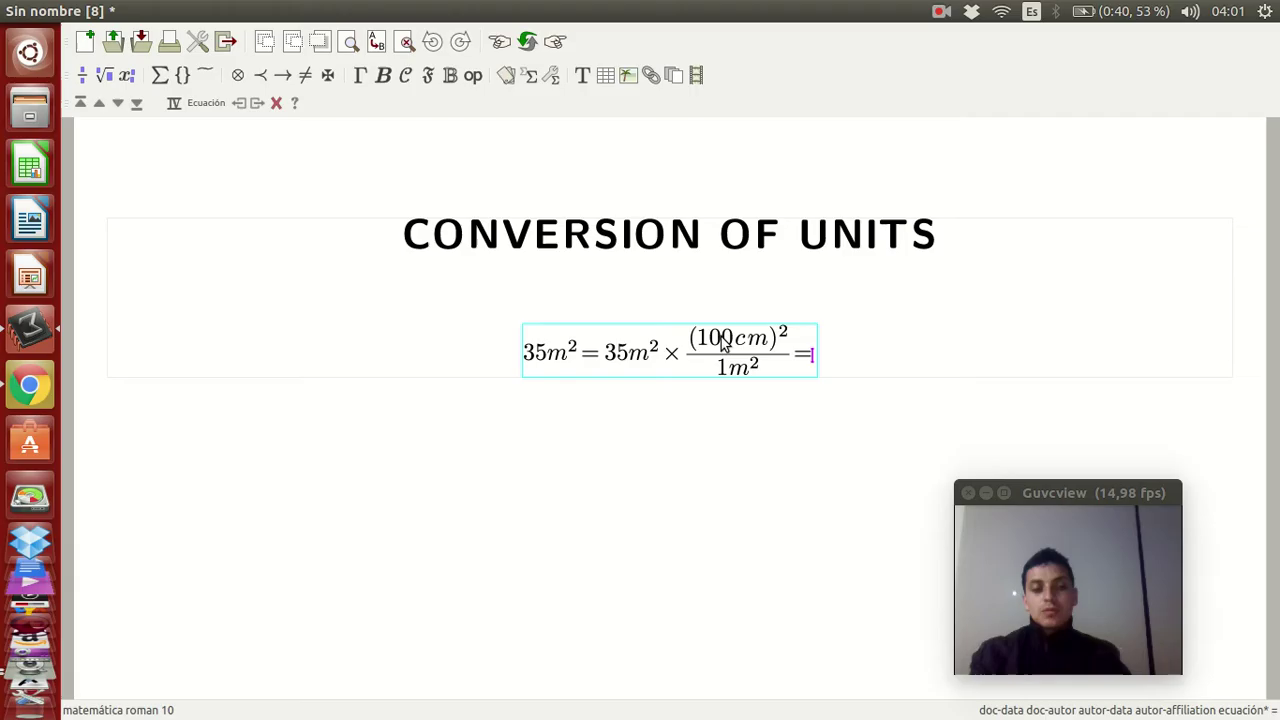
# - Type 35 × 100² cm² after the equals sign
pyautogui.write(' 35')
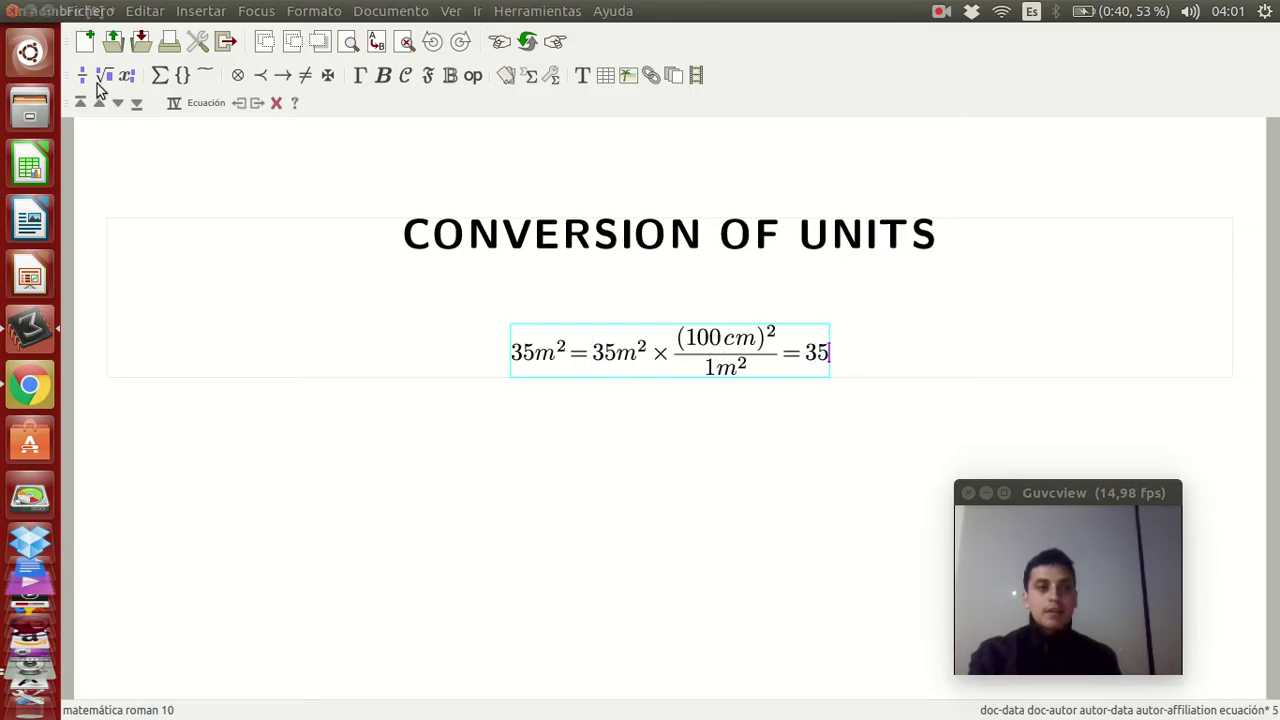
pyautogui.click(237, 77)
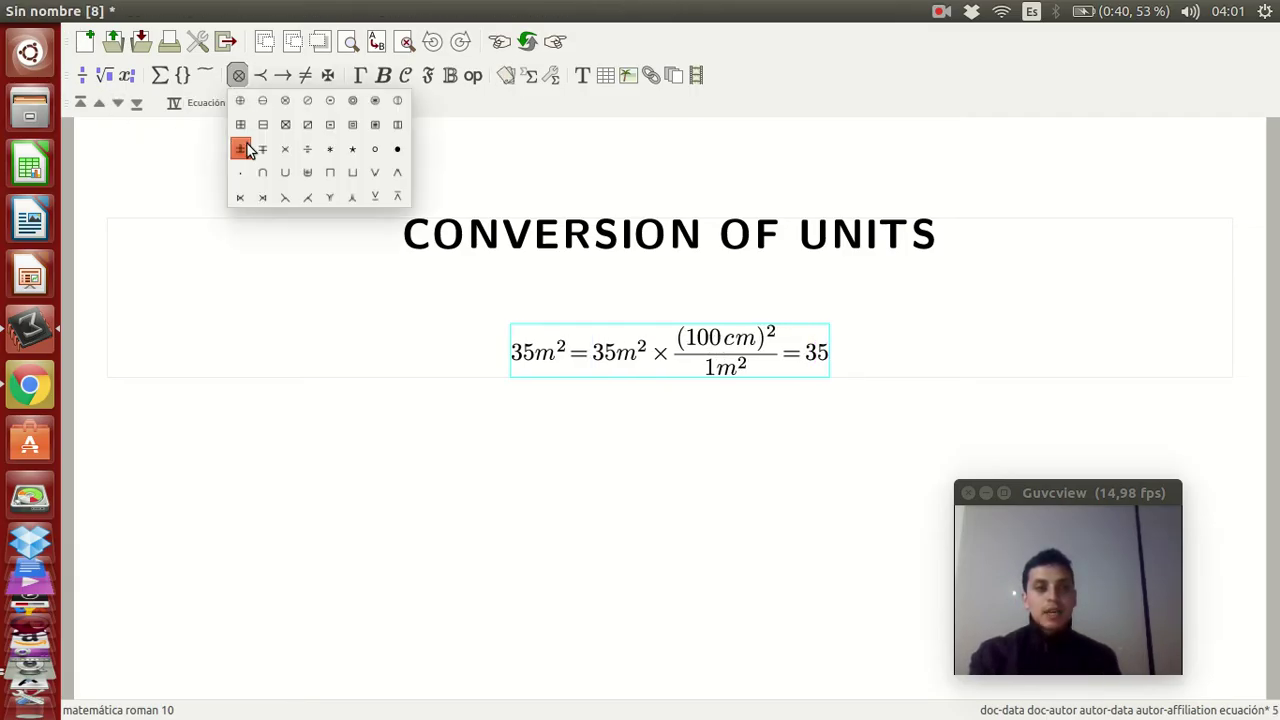
pyautogui.click(290, 156)
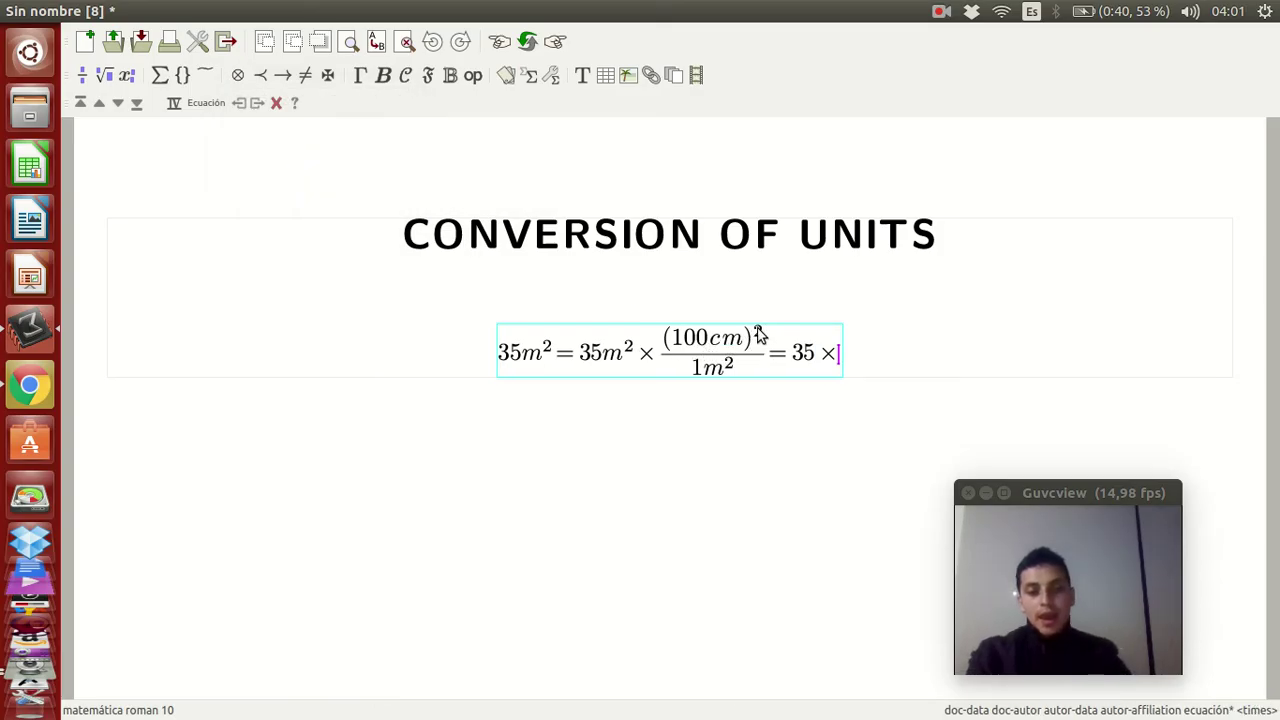
pyautogui.write(' 100')
pyautogui.press('^')
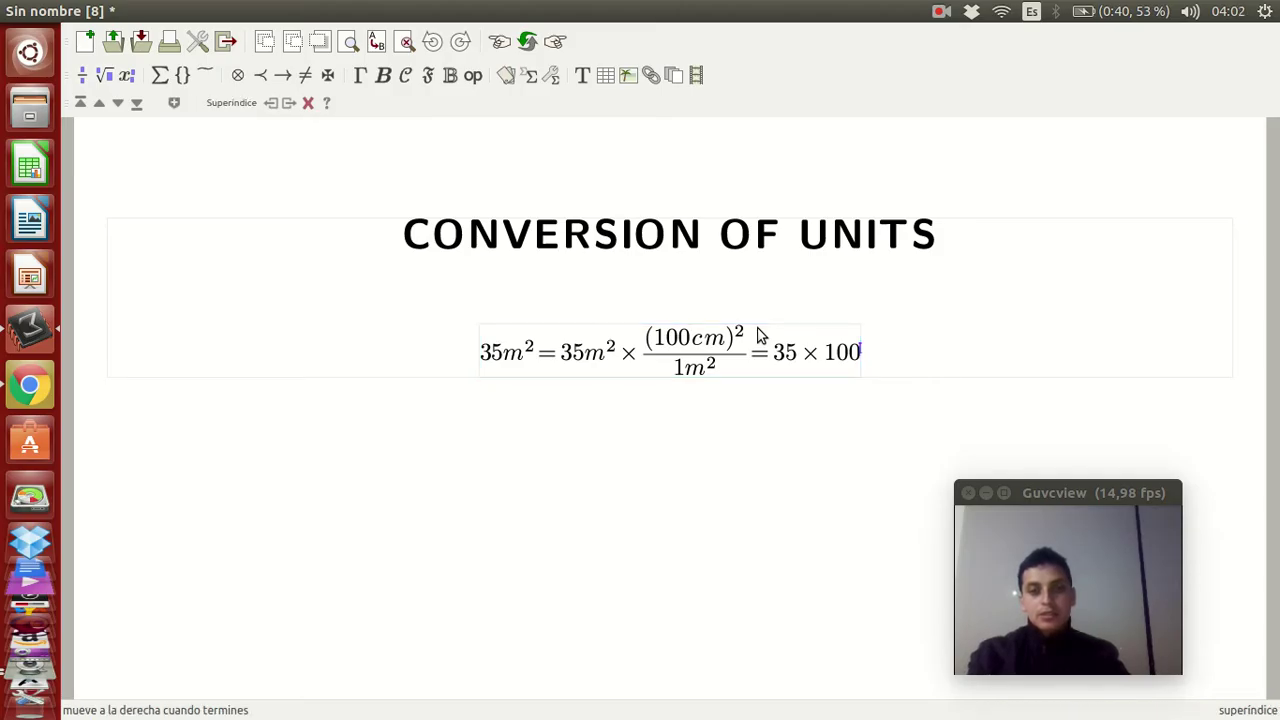
pyautogui.write('2')
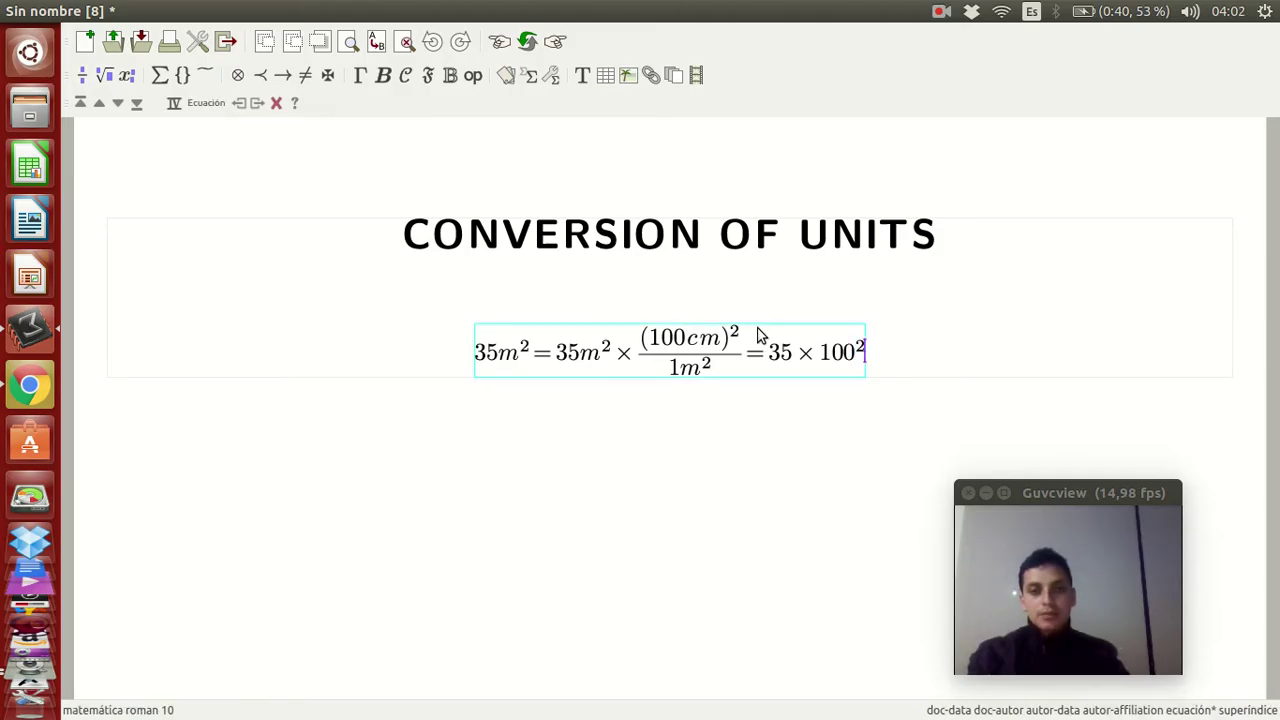
pyautogui.press('Right')
pyautogui.write('cm')
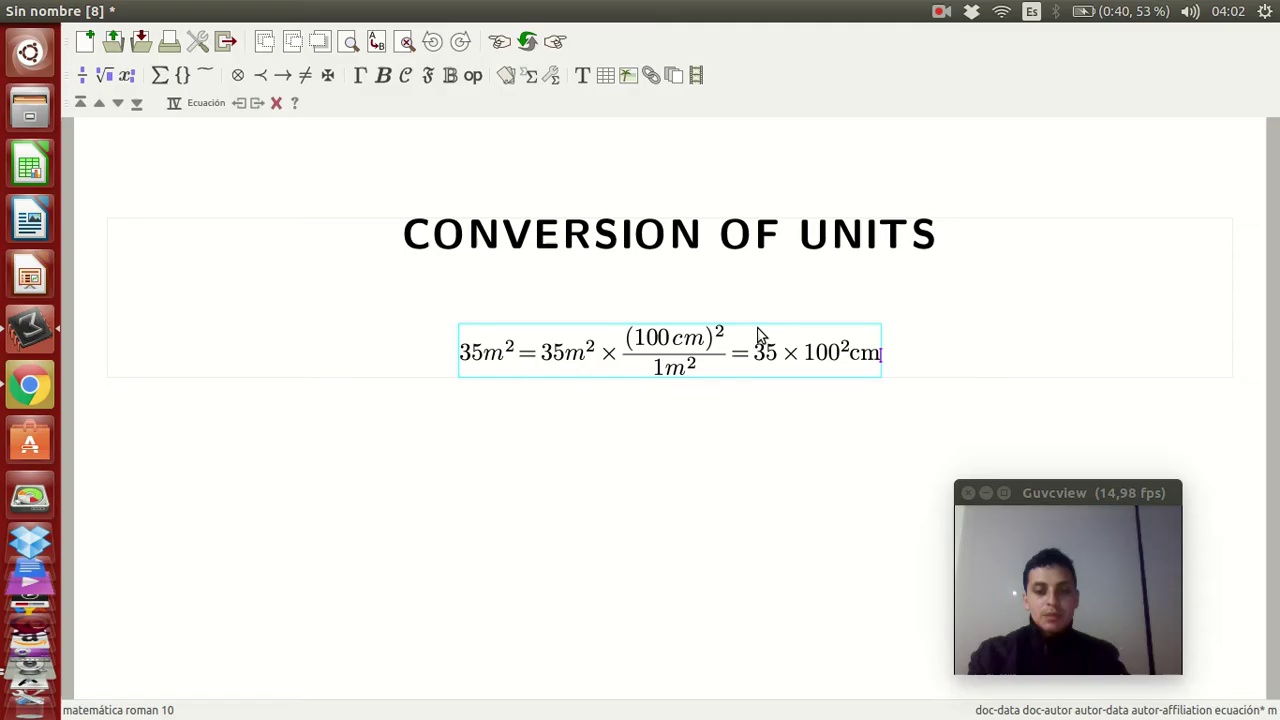
pyautogui.press('Right')
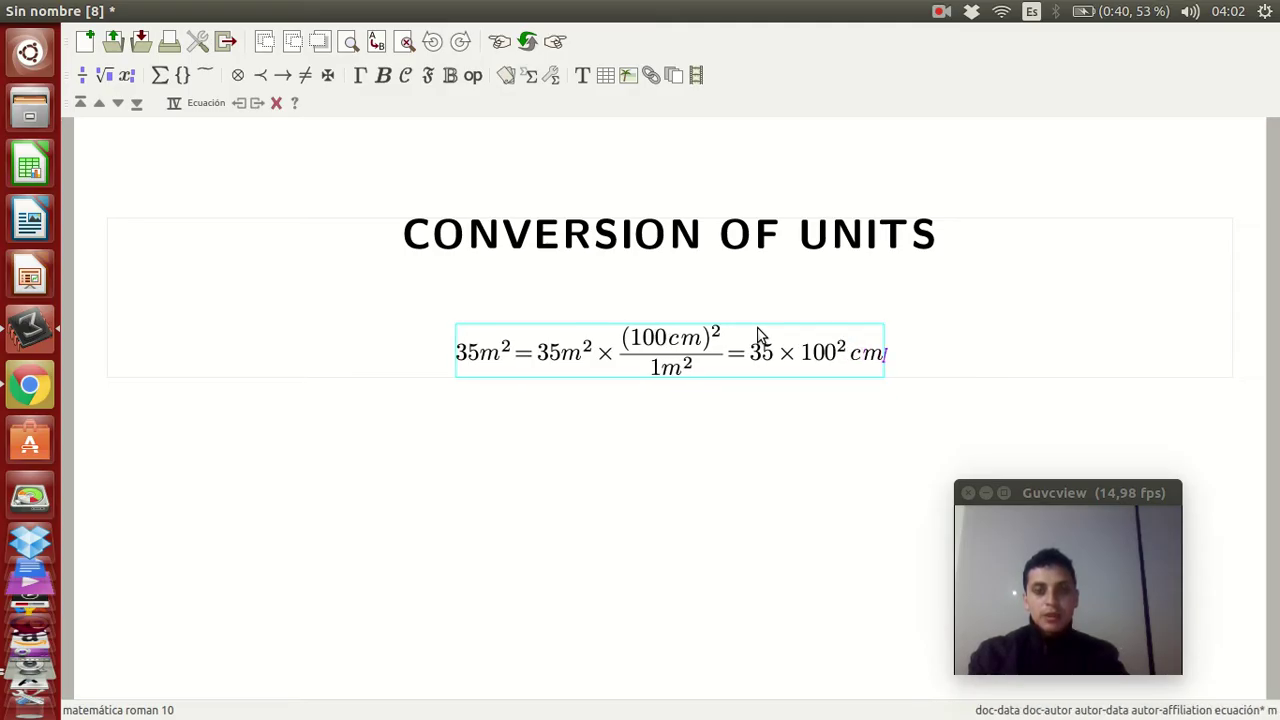
pyautogui.press('^')
pyautogui.write('2')
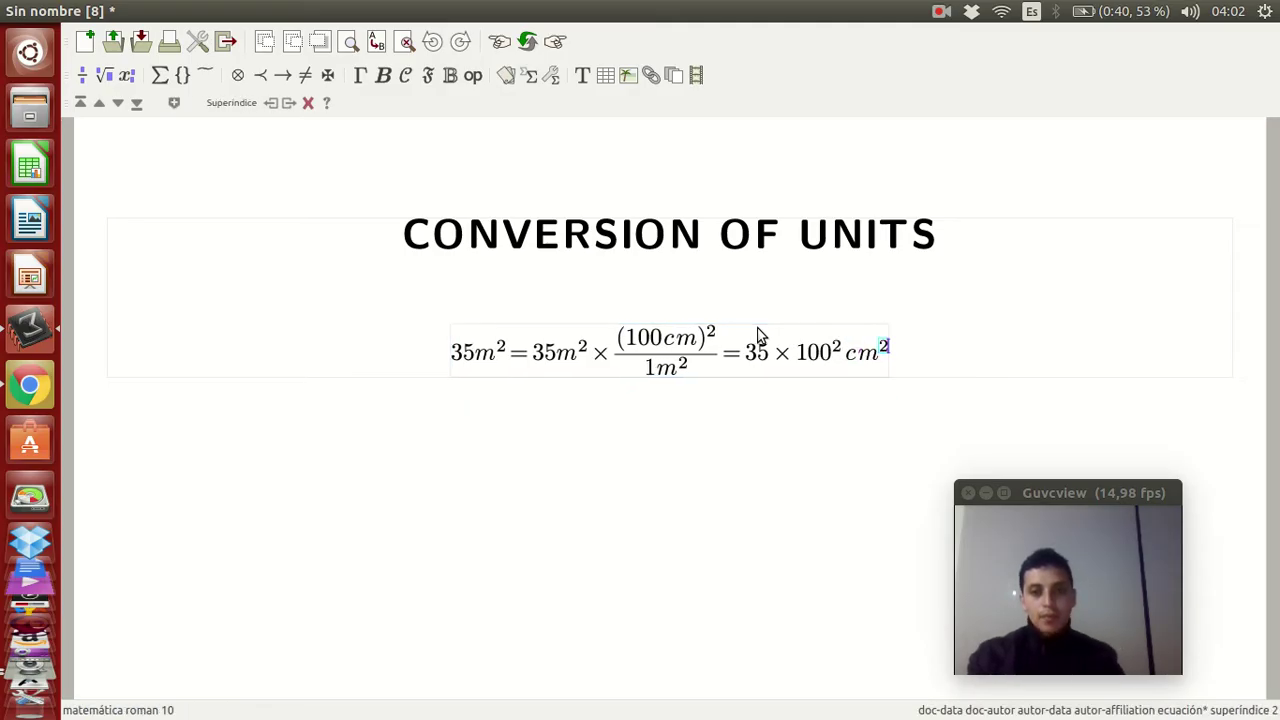
pyautogui.press('Right')
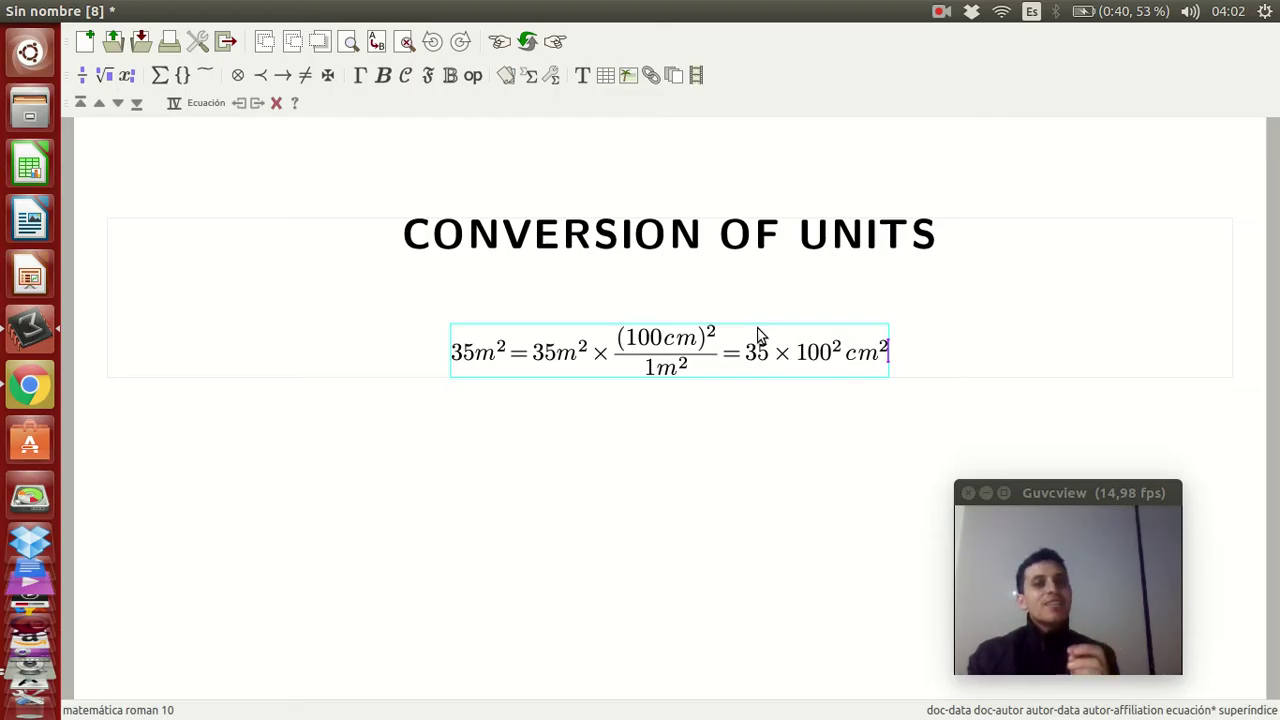
# - Space 100² from cm², then delete the exponent 2 from 100
pyautogui.press('Left')
pyautogui.press('Left')
pyautogui.press('Left')
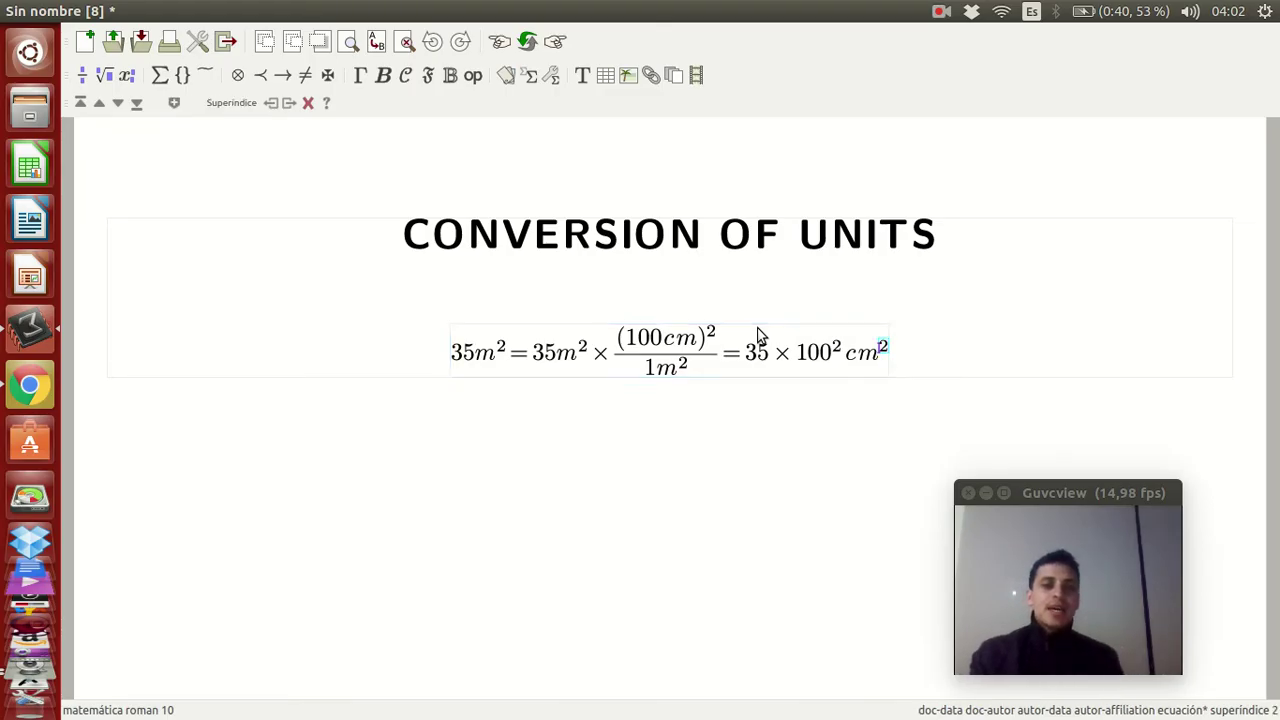
pyautogui.press('Left')
pyautogui.press('Left')
pyautogui.press('Left')
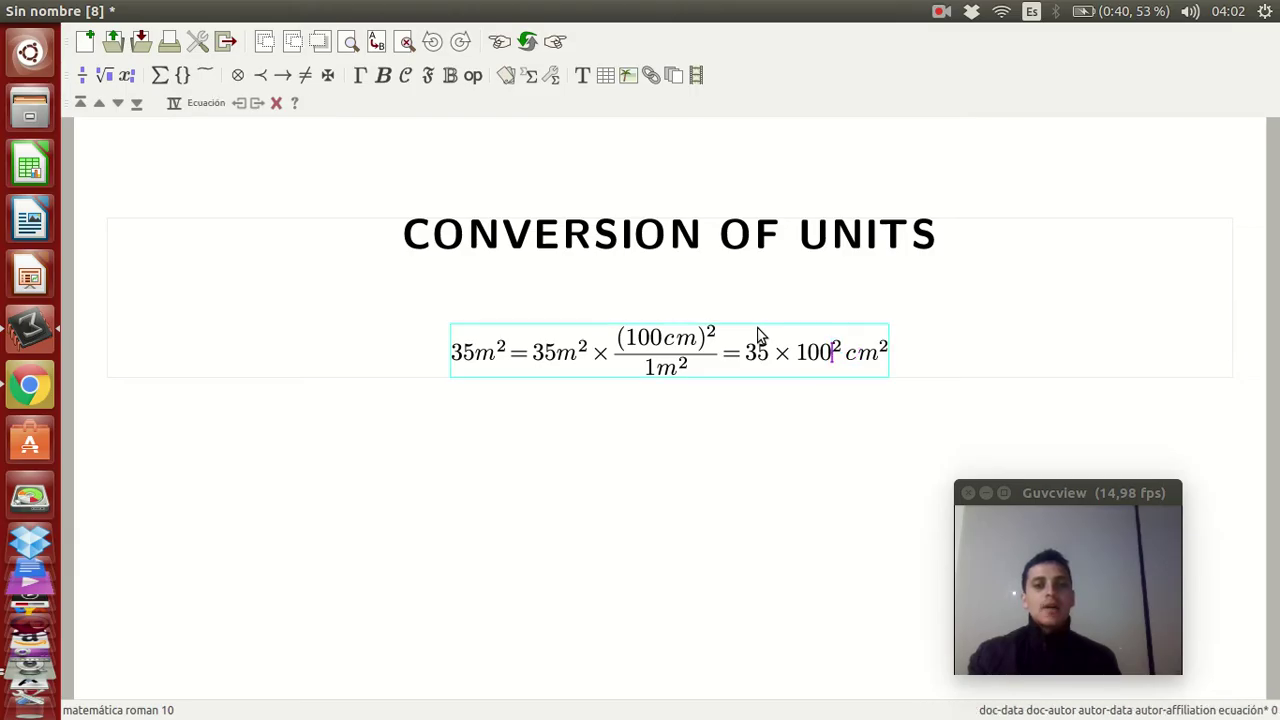
pyautogui.press('Right')
pyautogui.press('Right')
pyautogui.press('Right')
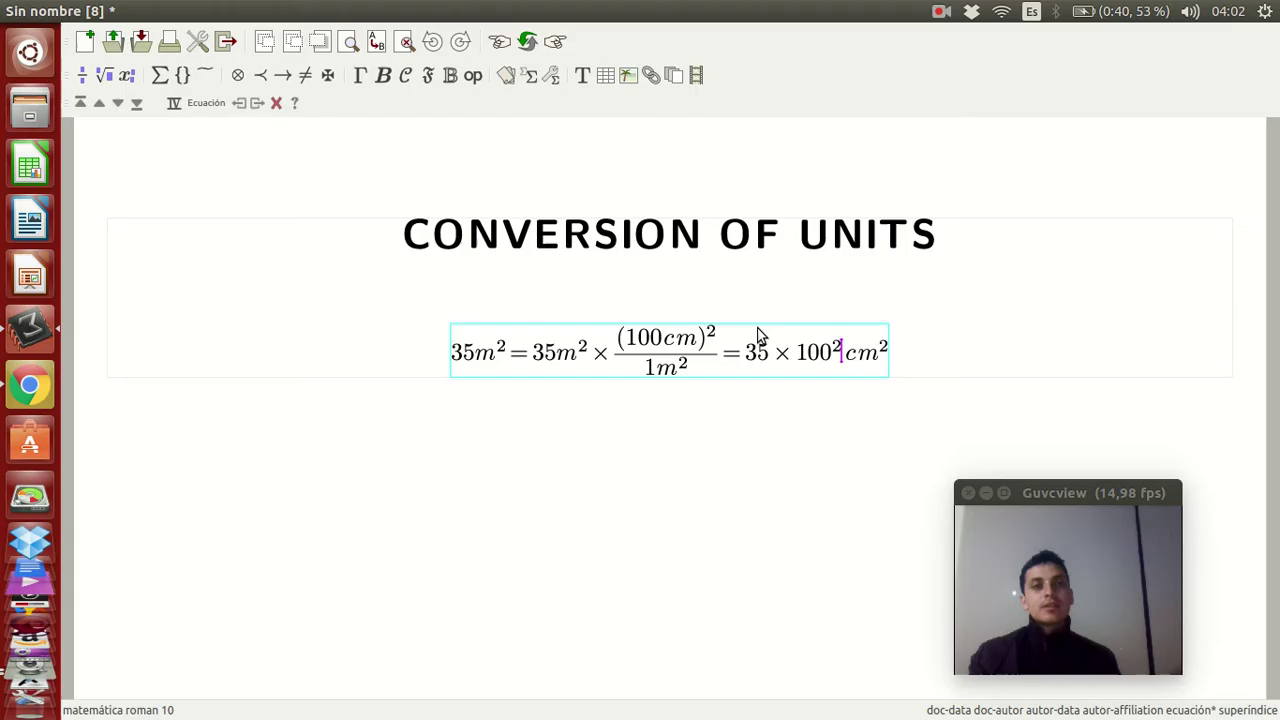
pyautogui.press('space')
pyautogui.press('Right')
pyautogui.press('Right')
pyautogui.press('Right')
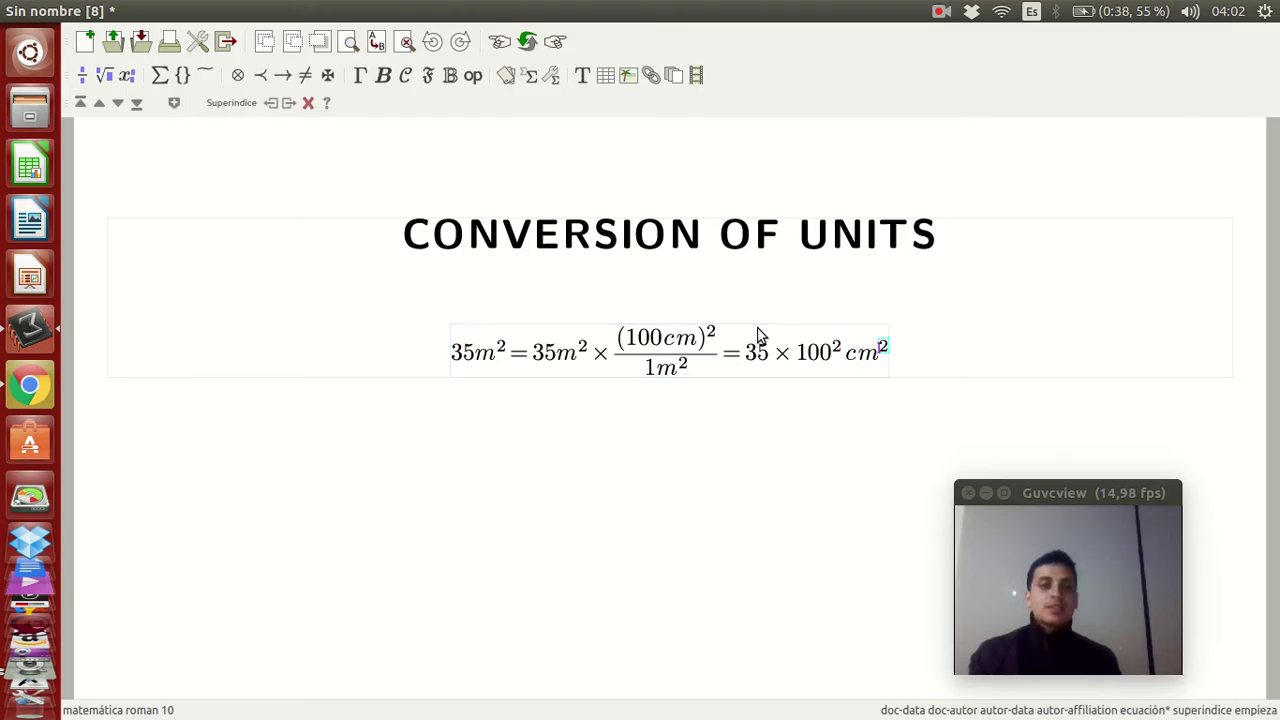
pyautogui.press('Left')
pyautogui.press('Left')
pyautogui.press('Left')
pyautogui.press('Left')
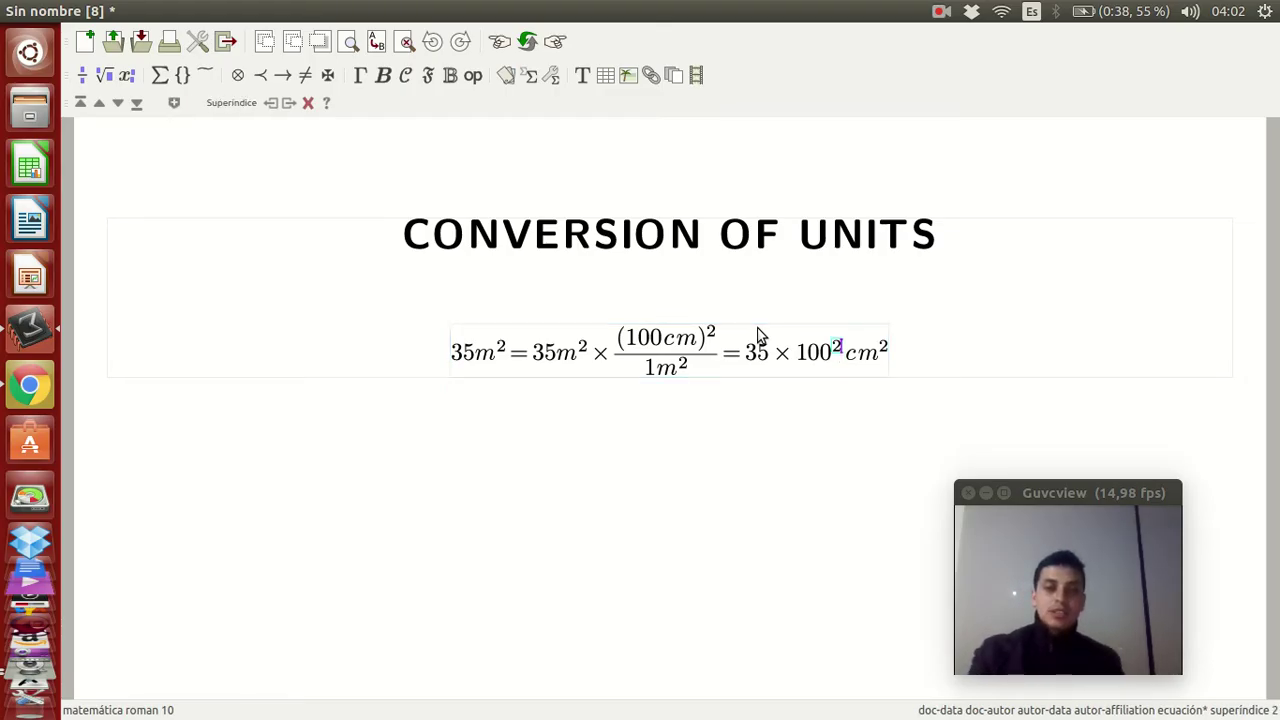
pyautogui.press('BackSpace')
# - Turn 100 into 10000, change 35 to 3.5, and type 10 after ×
pyautogui.write('00')
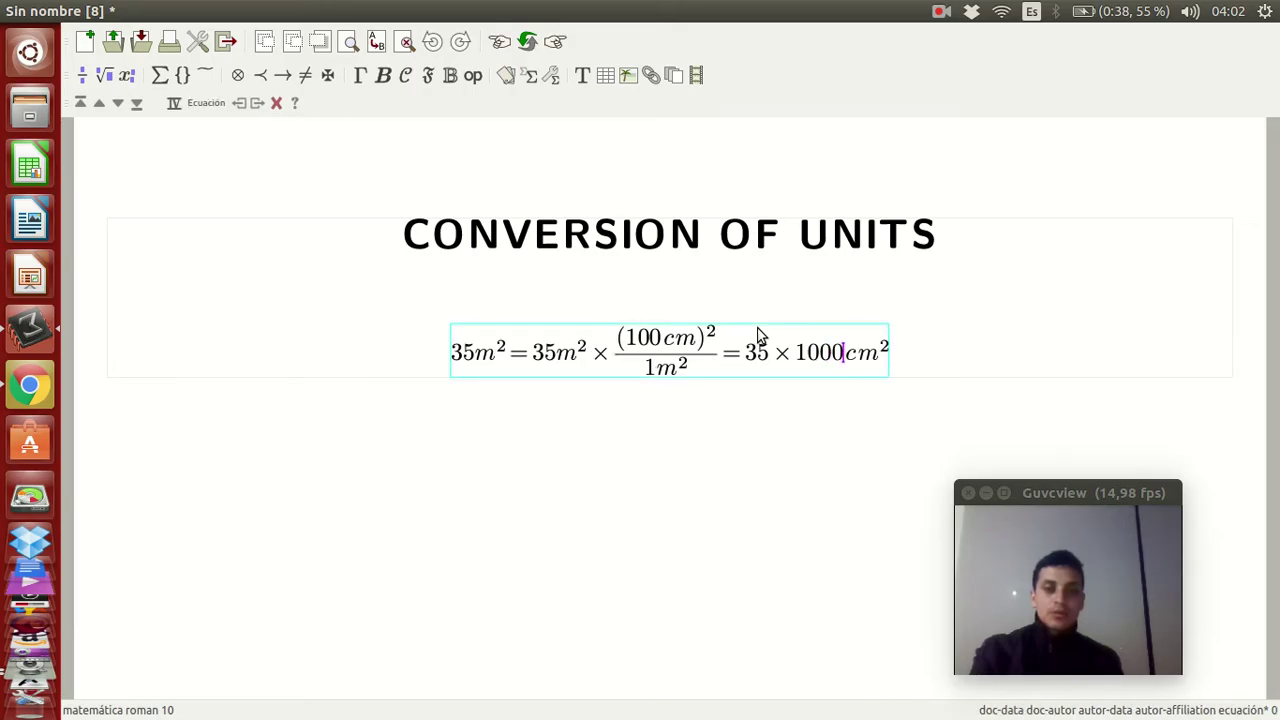
pyautogui.press('Left')
pyautogui.press('Left')
pyautogui.press('Left')
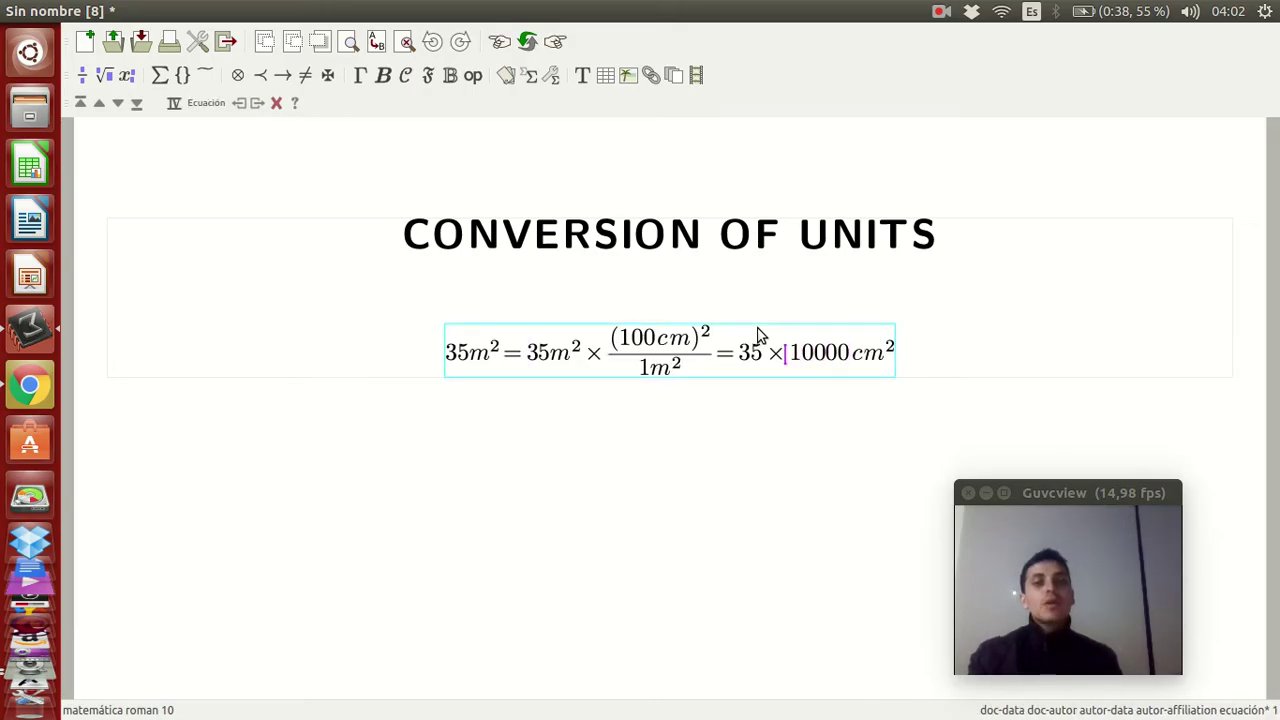
pyautogui.press('Right')
pyautogui.press('Left')
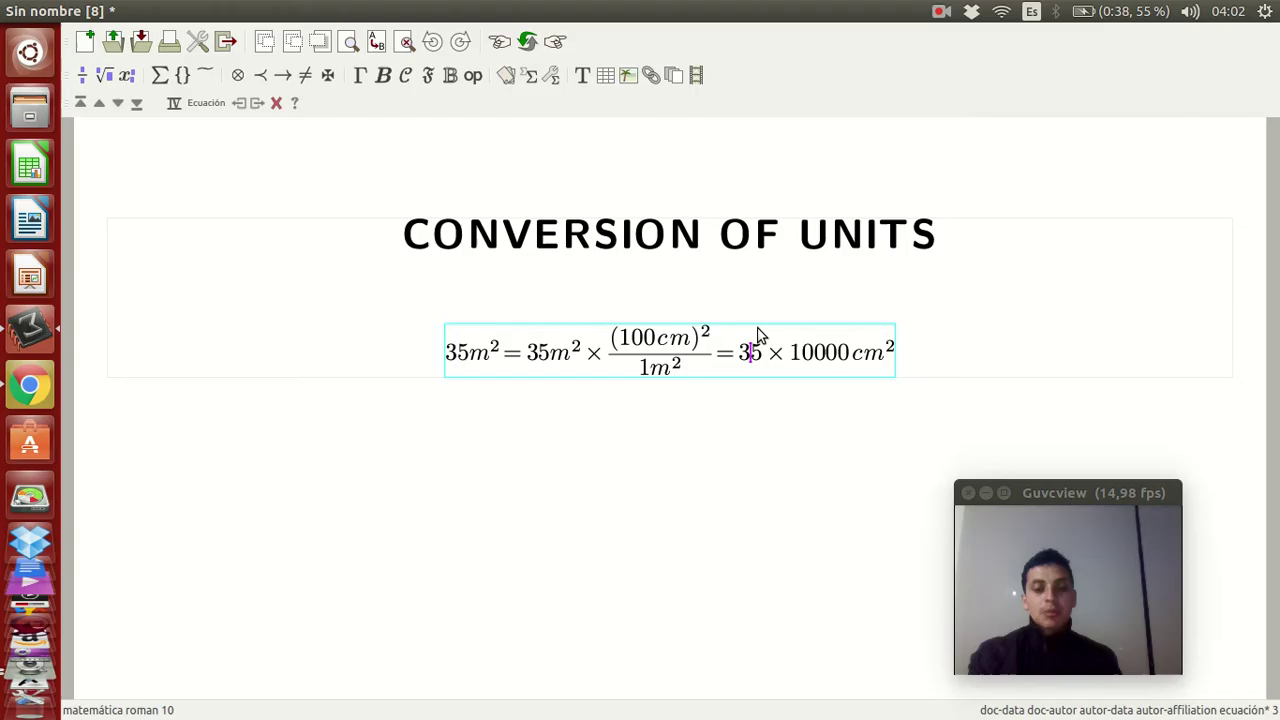
pyautogui.write('.')
pyautogui.press('Right')
pyautogui.press('Right')
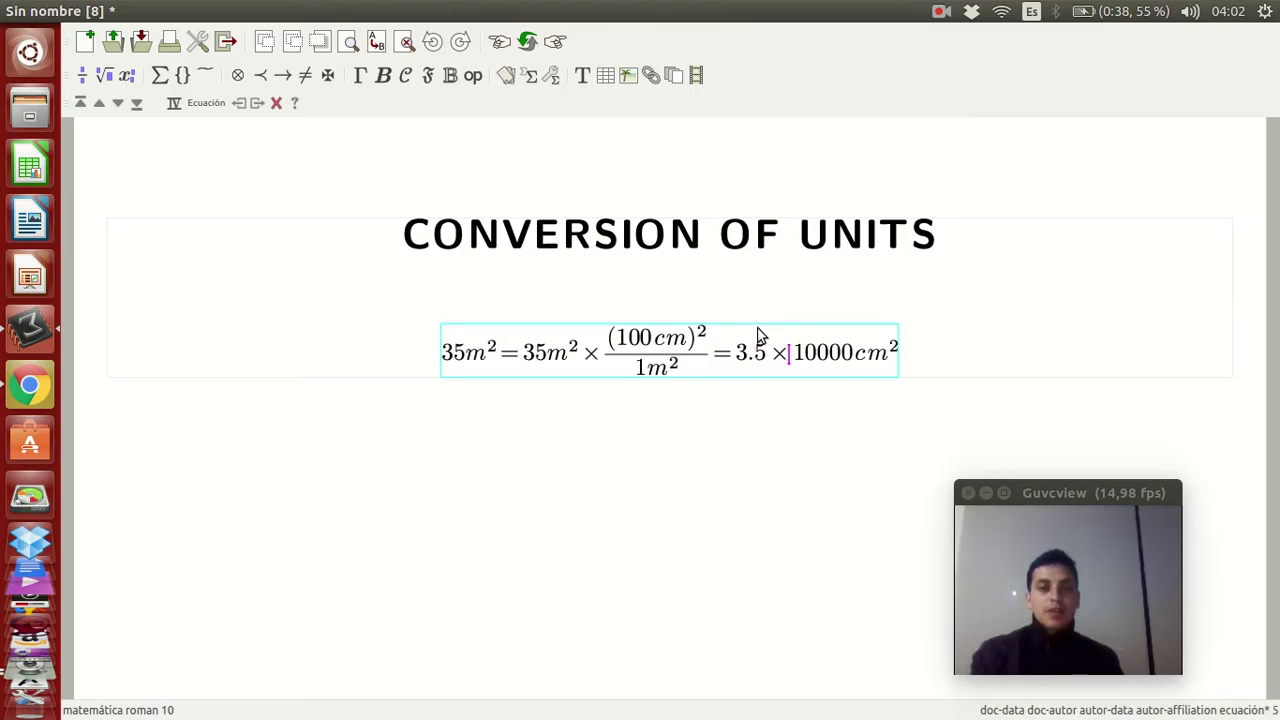
pyautogui.write('10')
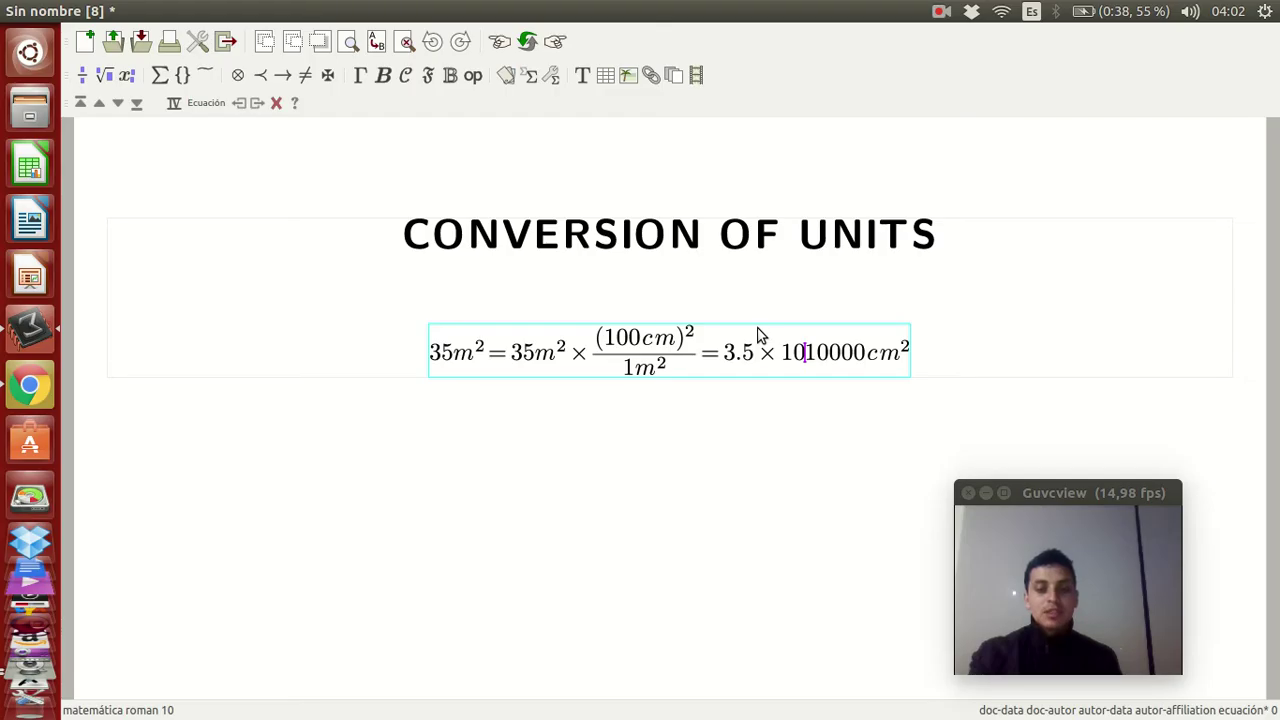
pyautogui.write('^')
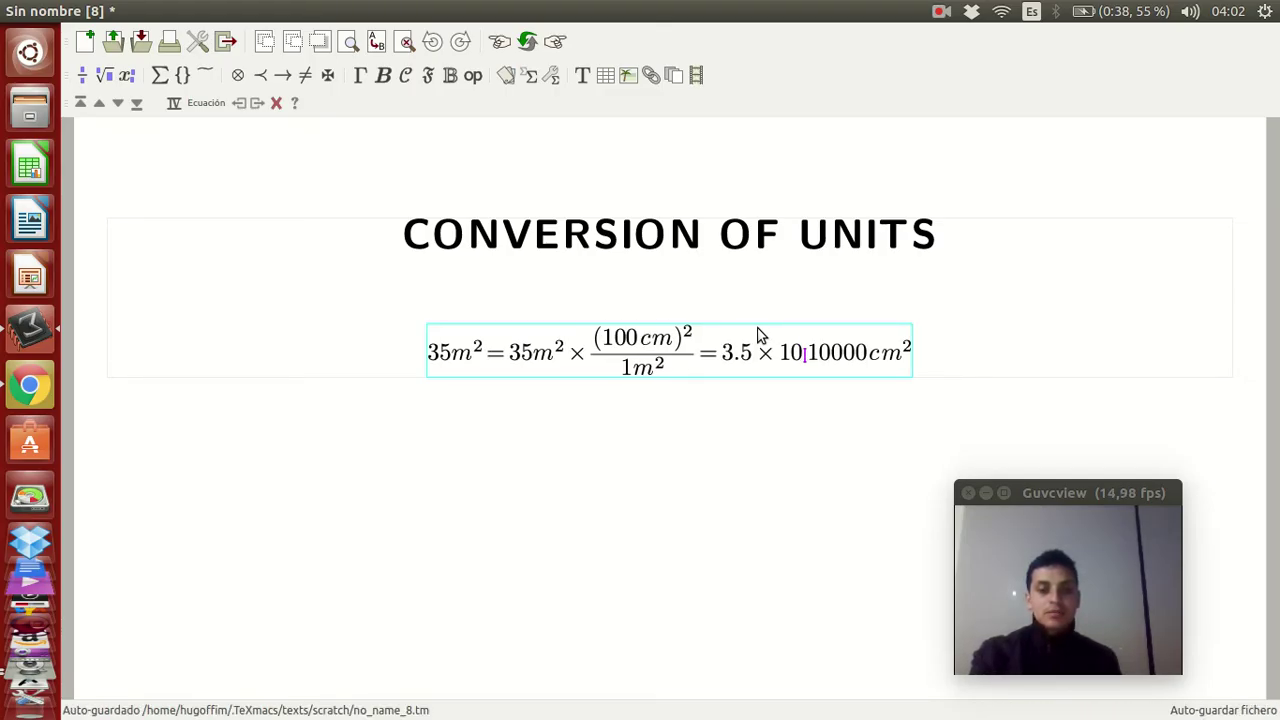
pyautogui.press('BackSpace')
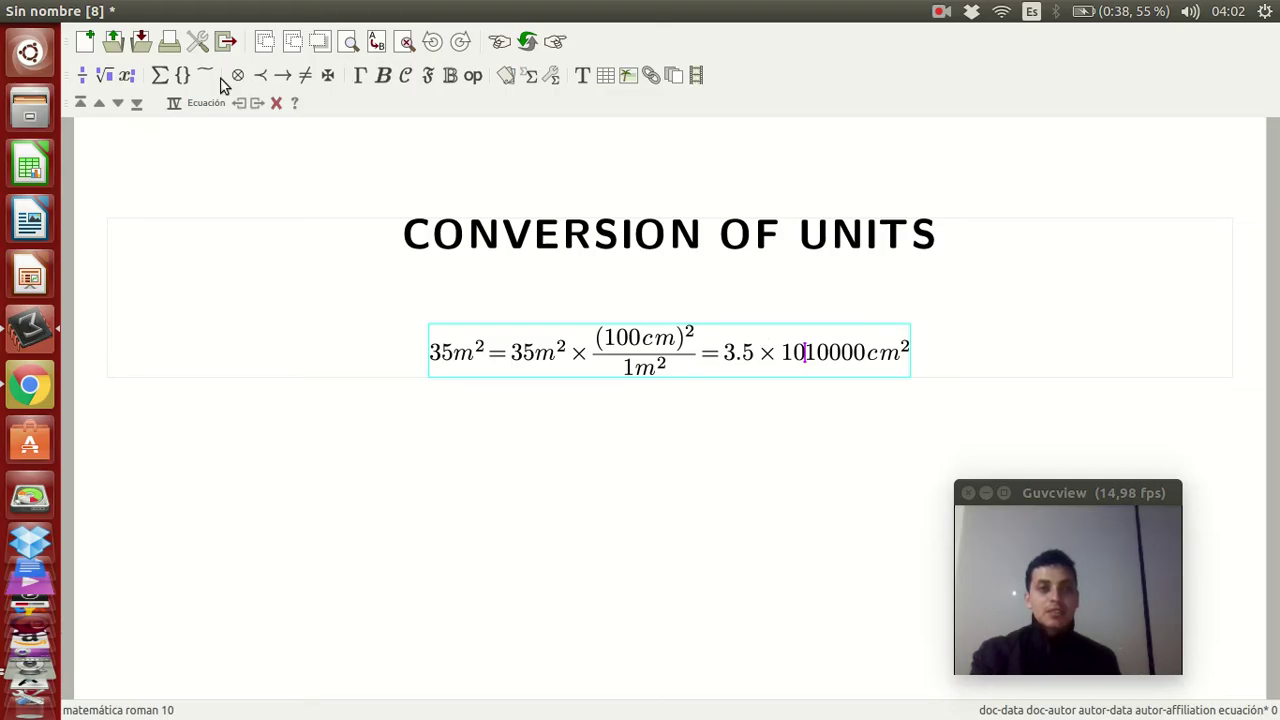
# - Insert × after 10 and give 10 the exponent 5
pyautogui.click(240, 78)
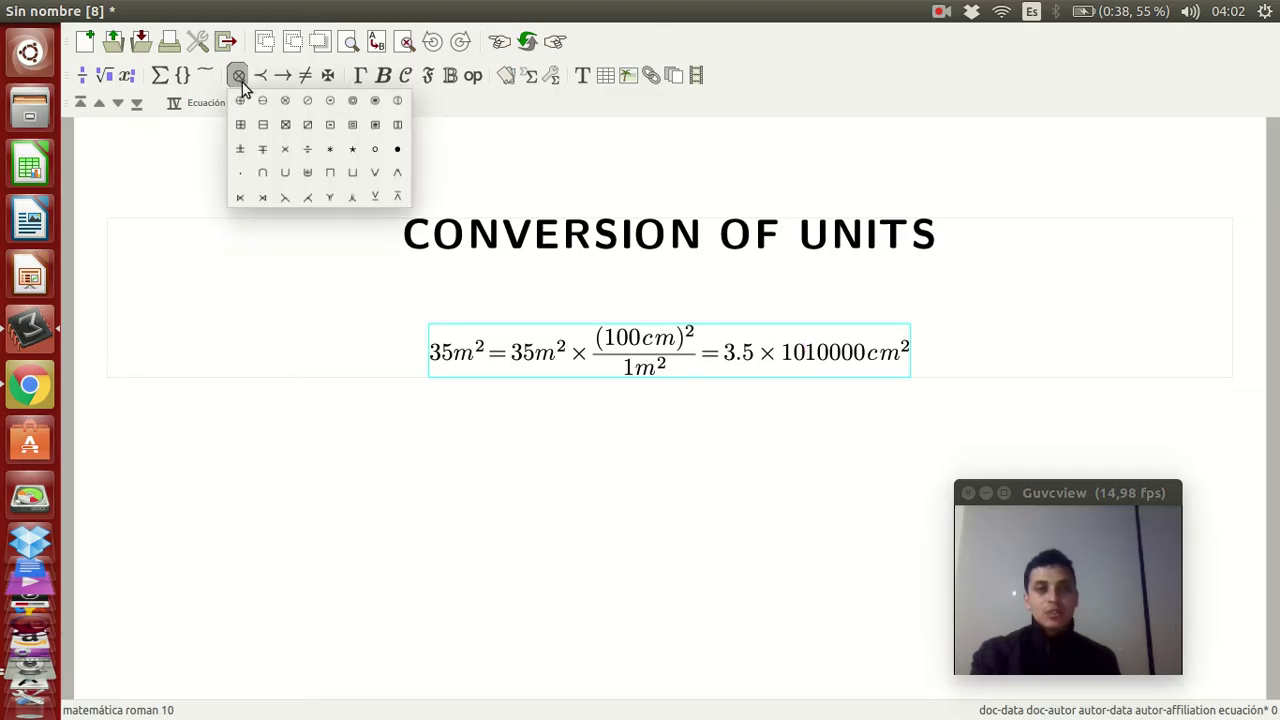
pyautogui.click(286, 163)
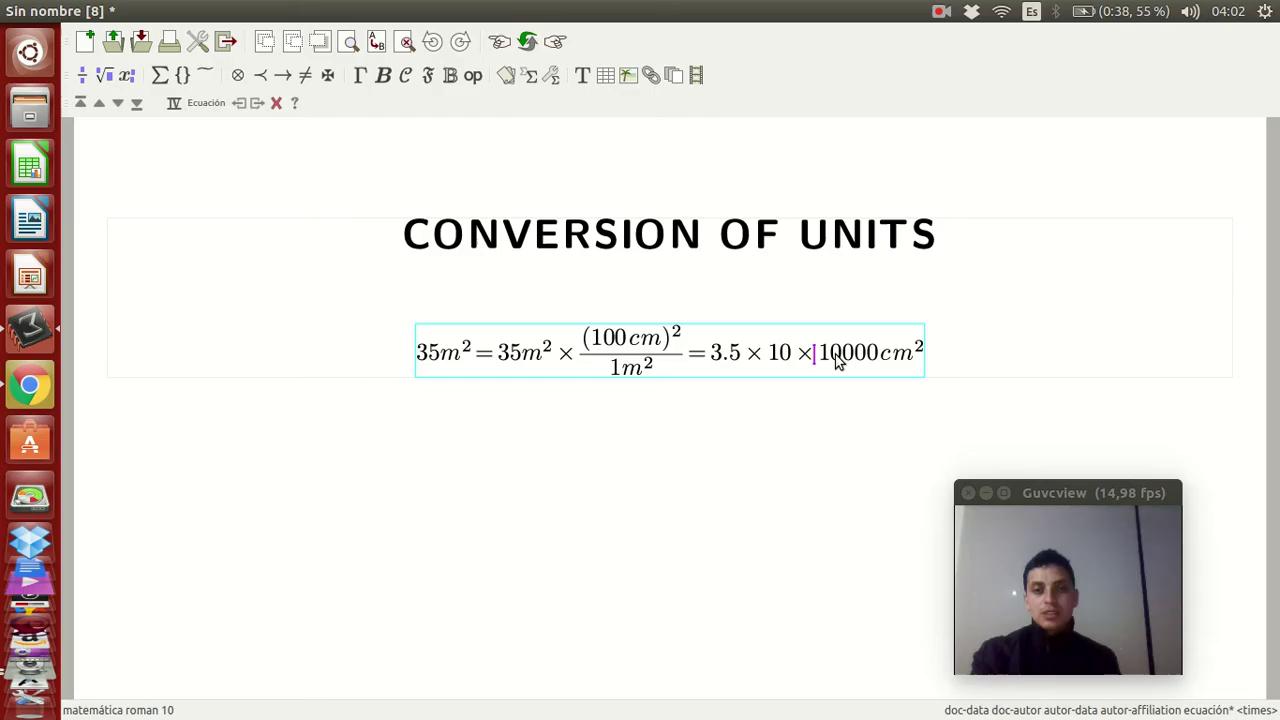
pyautogui.click(792, 356)
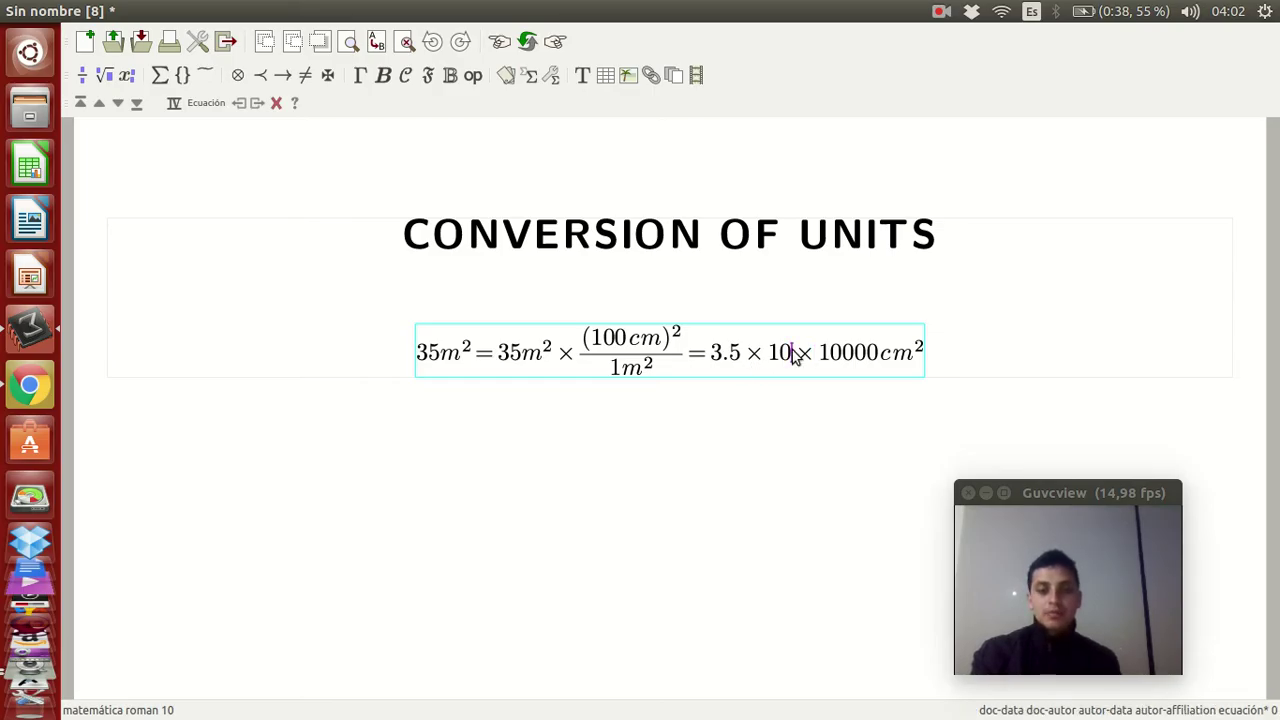
pyautogui.press('^')
pyautogui.write('5')
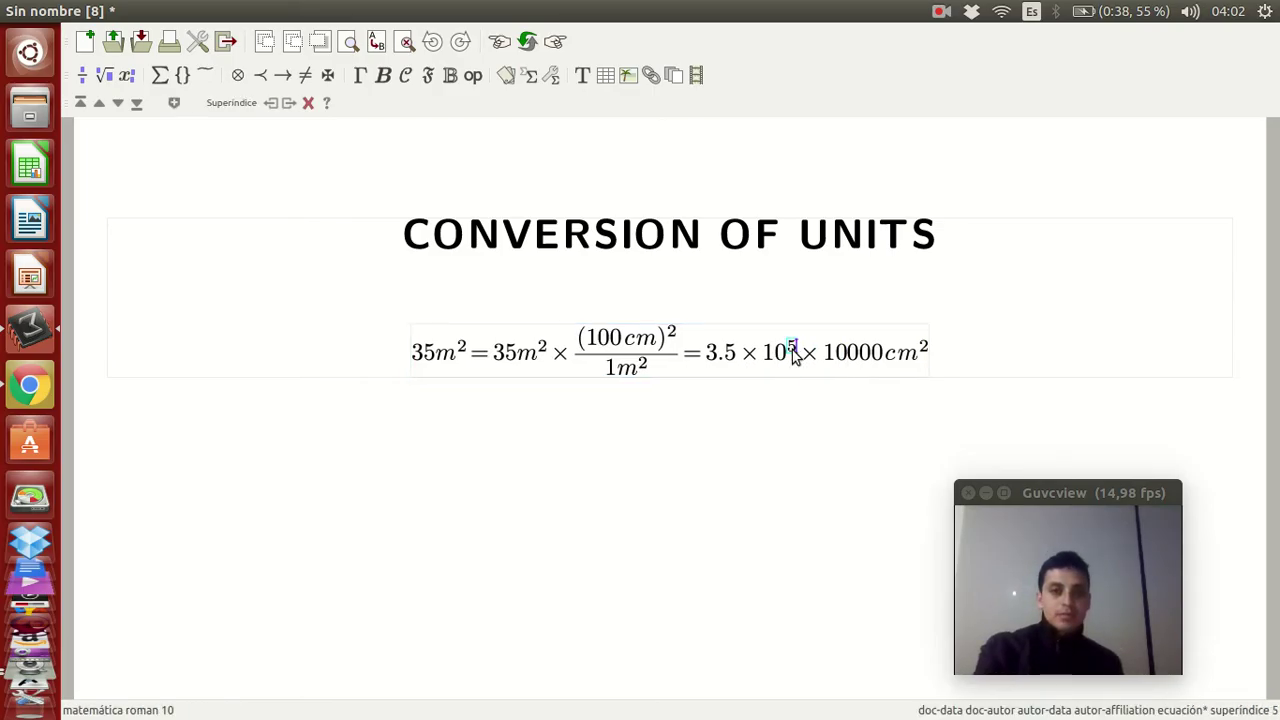
pyautogui.press('Right')
pyautogui.press('Right')
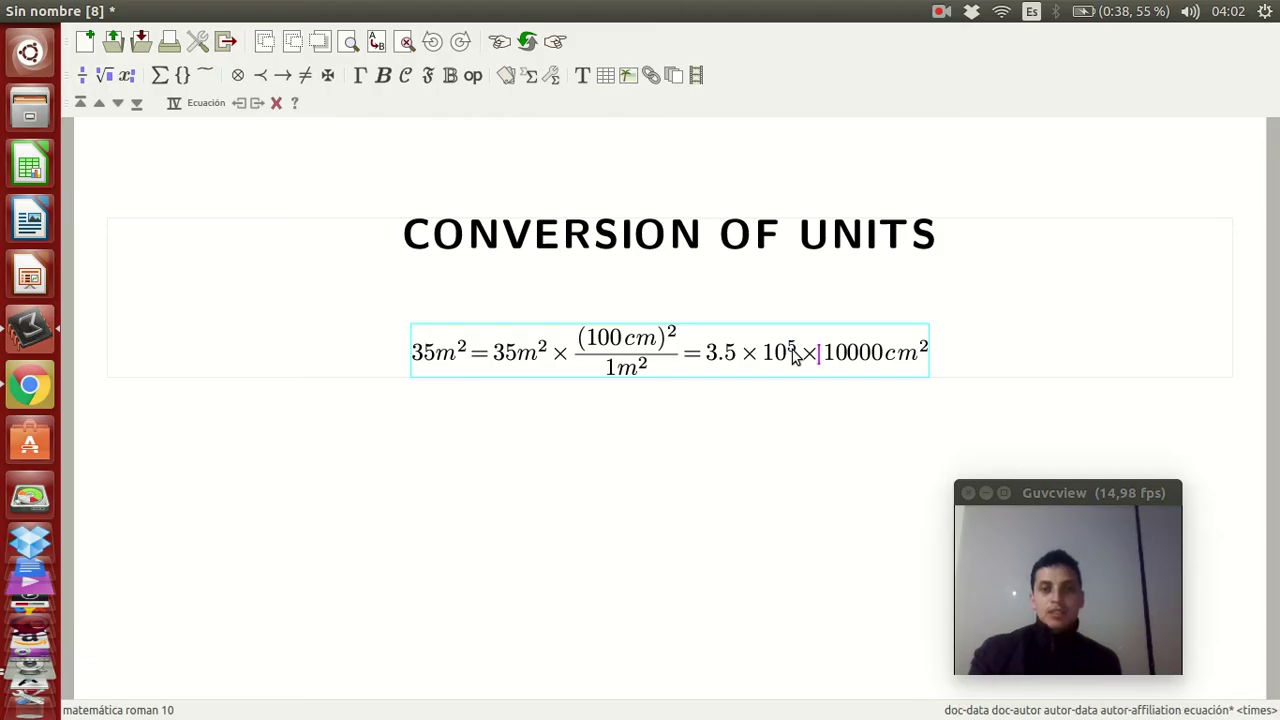
# - Delete the extra × and 10000 so the result reads 3.5 × 10⁵ cm²
pyautogui.press('BackSpace')
pyautogui.press('Delete')
pyautogui.press('Delete')
pyautogui.press('Delete')
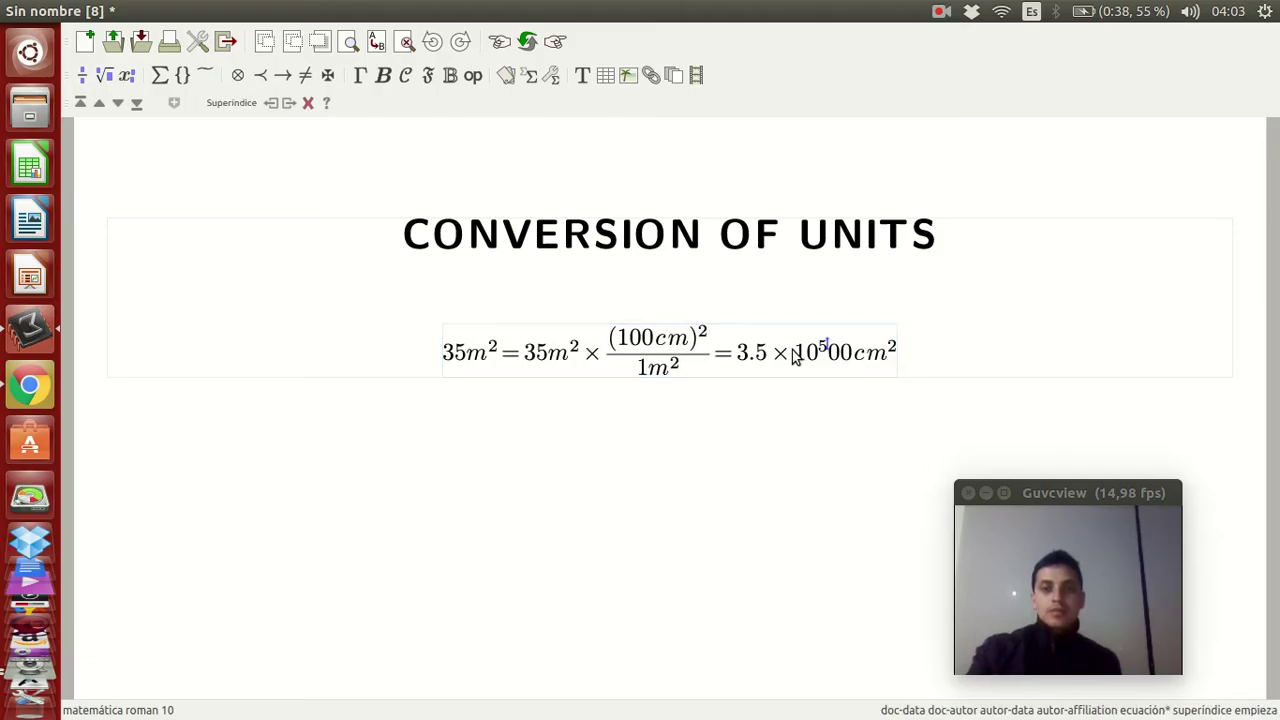
pyautogui.press('Right')
pyautogui.press('Delete')
pyautogui.press('Delete')
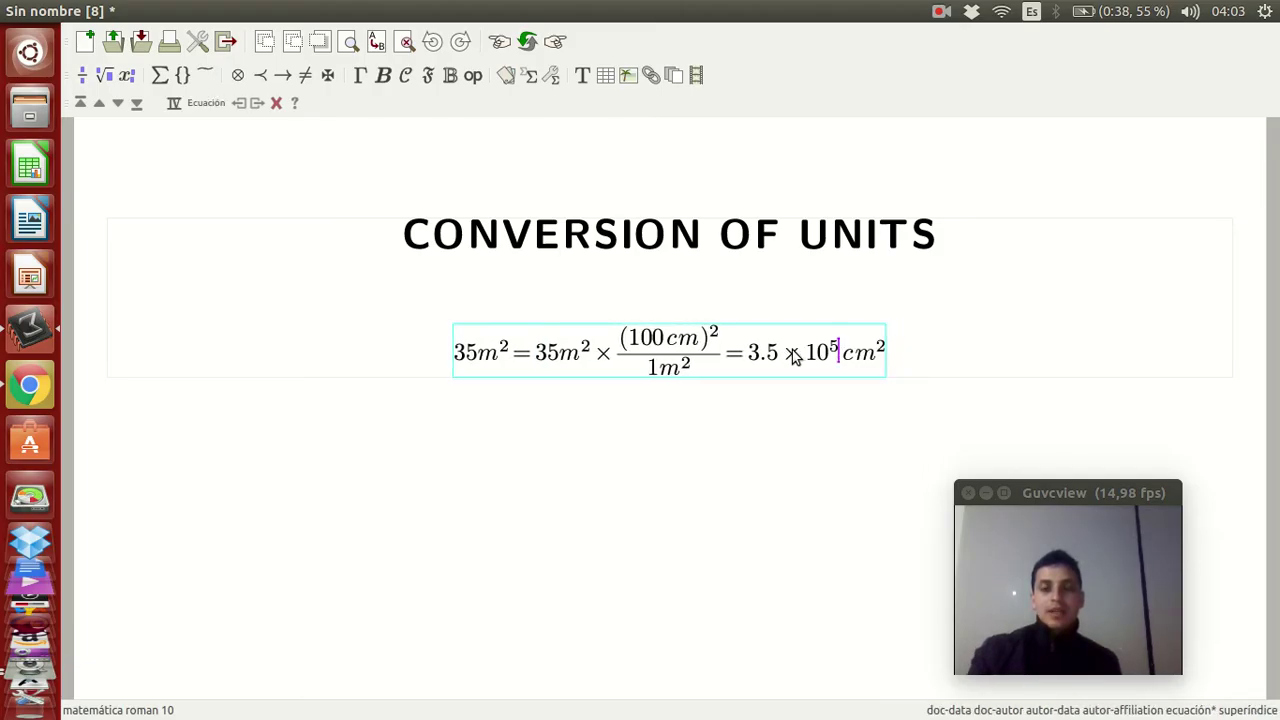
pyautogui.press('Left')
pyautogui.press('Left')
pyautogui.press('Left')
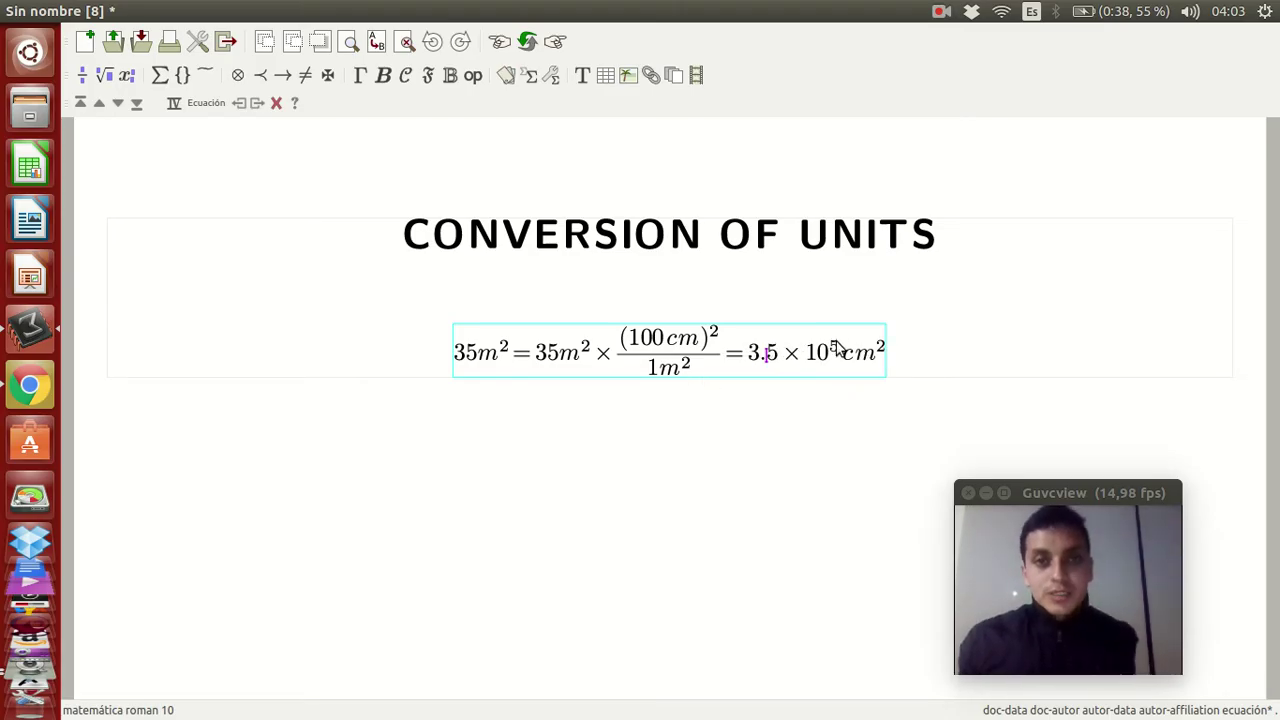
# - Start a new displayed equation on the line below the first equation
pyautogui.click(879, 367)
pyautogui.press('Right')
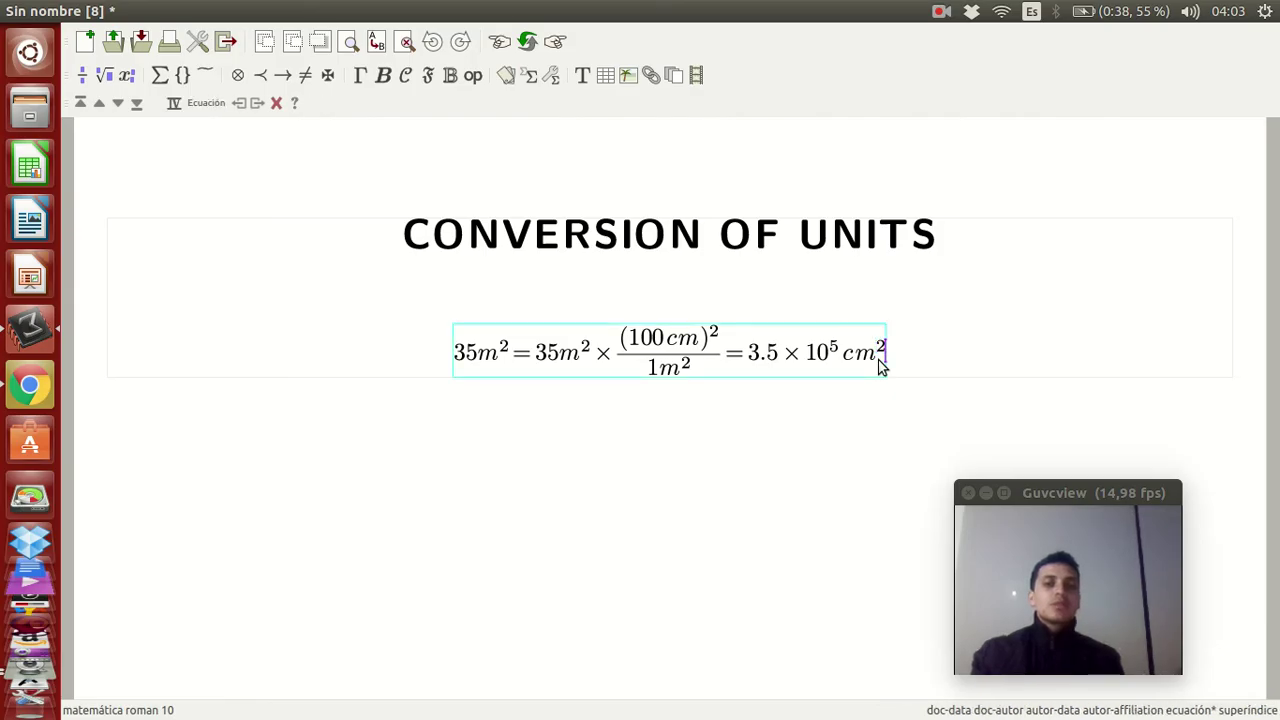
pyautogui.press('Return')
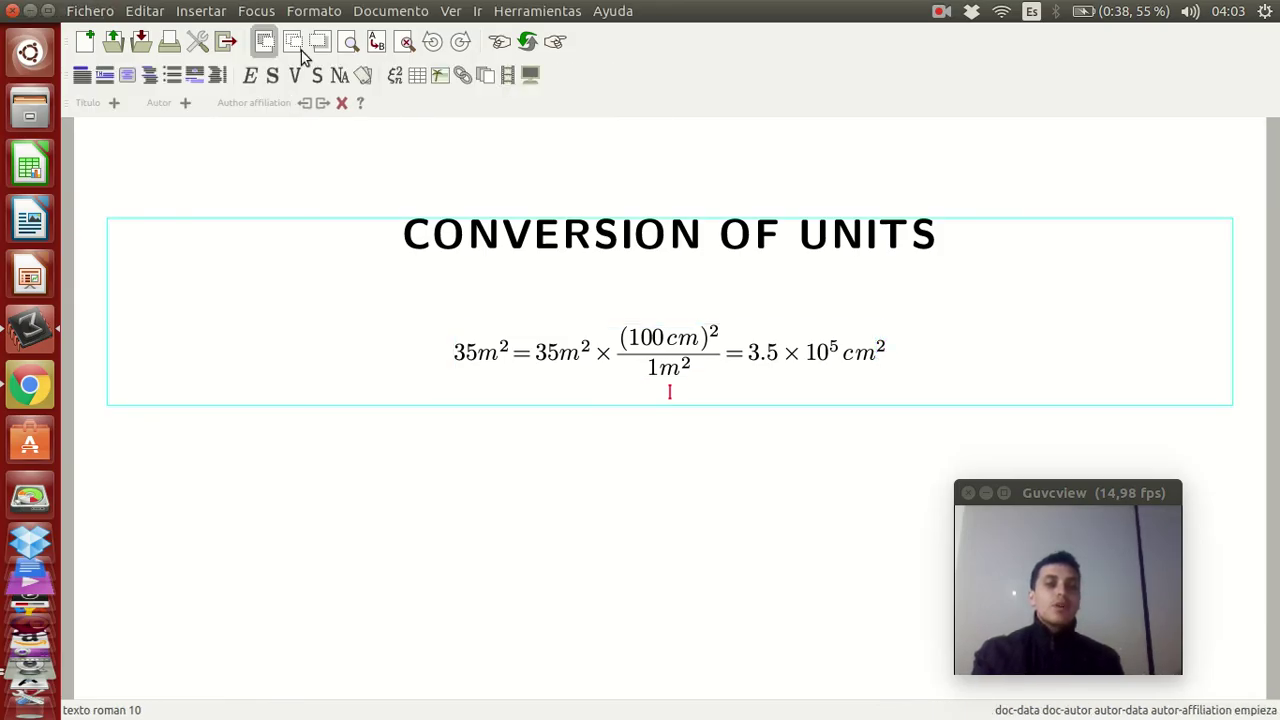
pyautogui.click(402, 77)
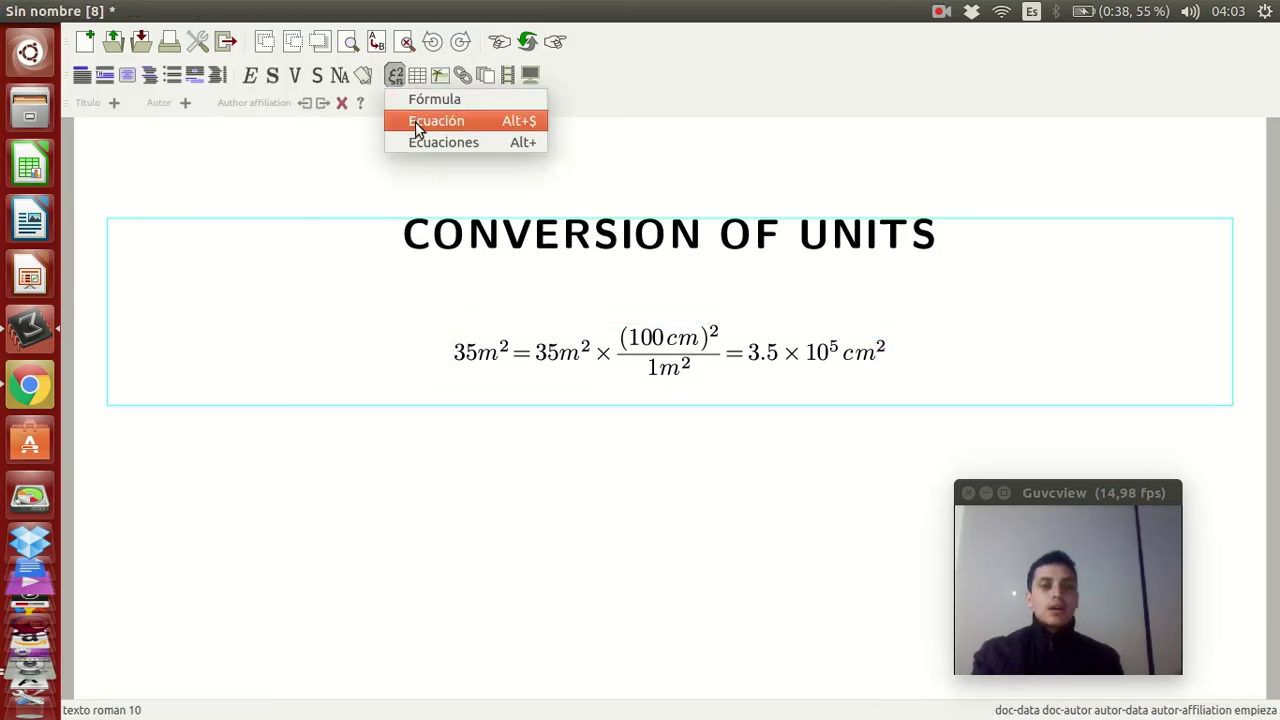
pyautogui.click(418, 124)
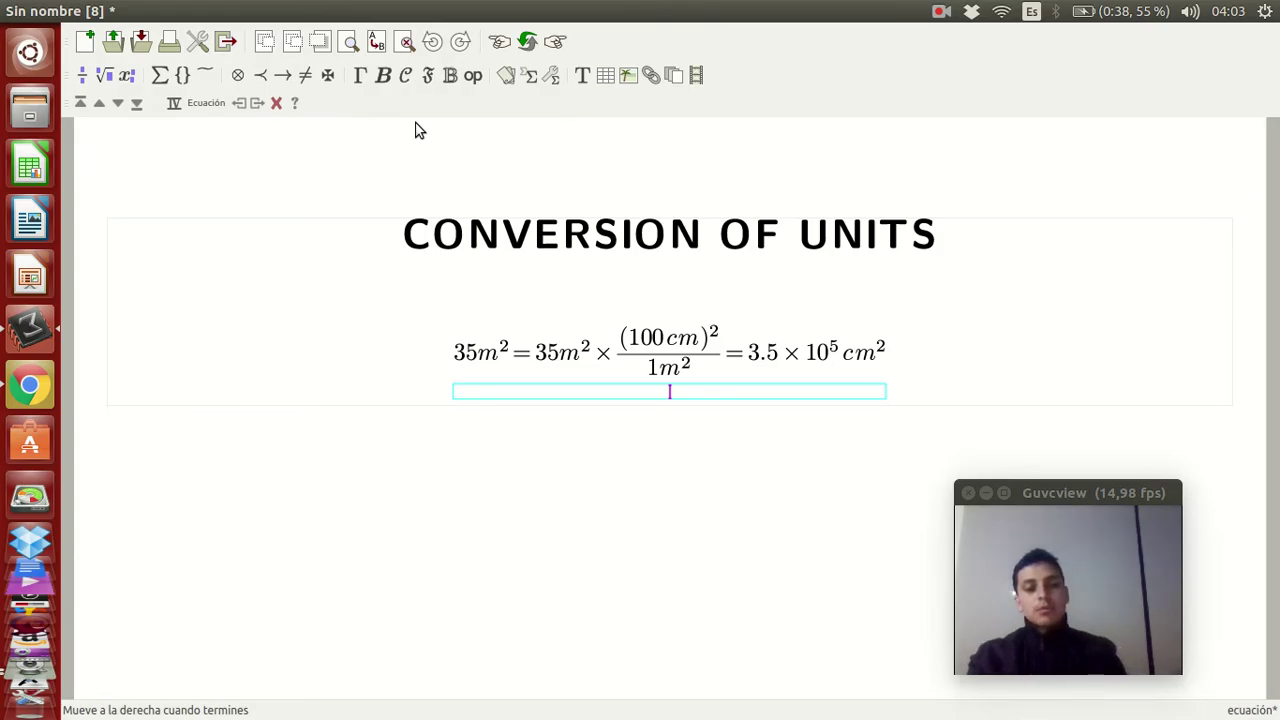
# - Type 45 km/h = 45 in the new equation
pyautogui.write('45km')
pyautogui.press('Left')
pyautogui.press('Left')
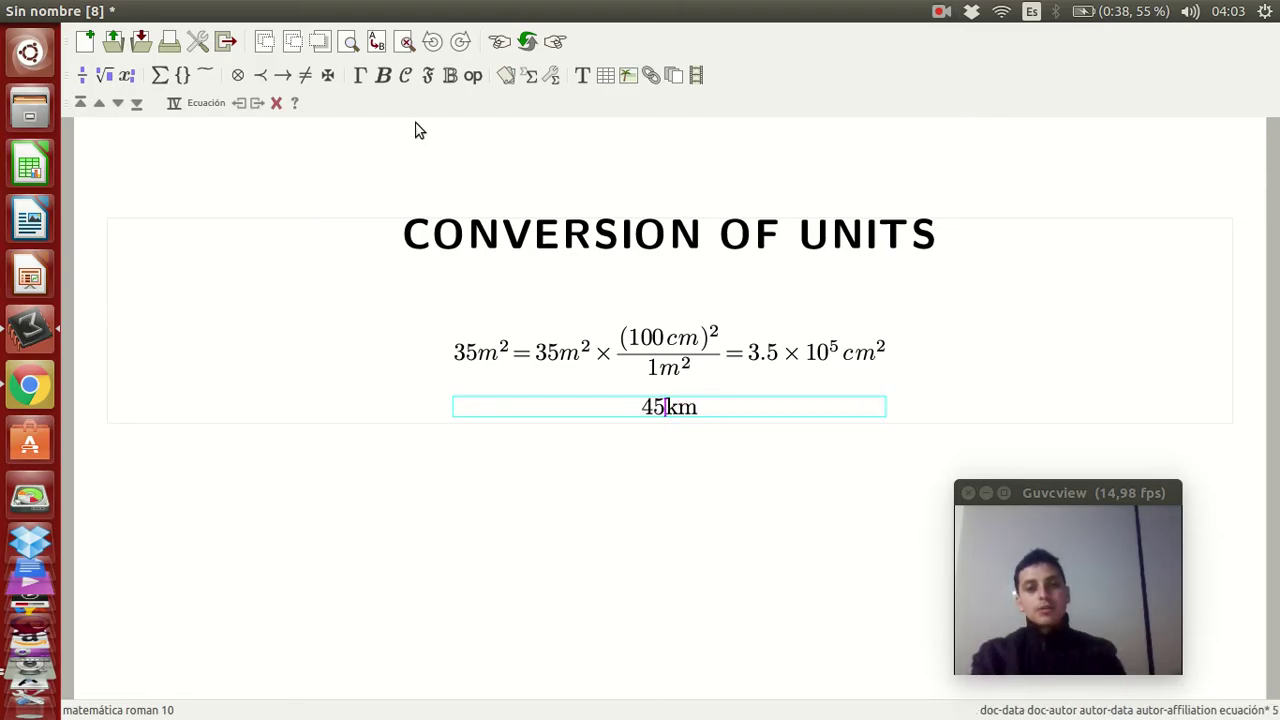
pyautogui.press('Right')
pyautogui.press('Right')
pyautogui.write('/')
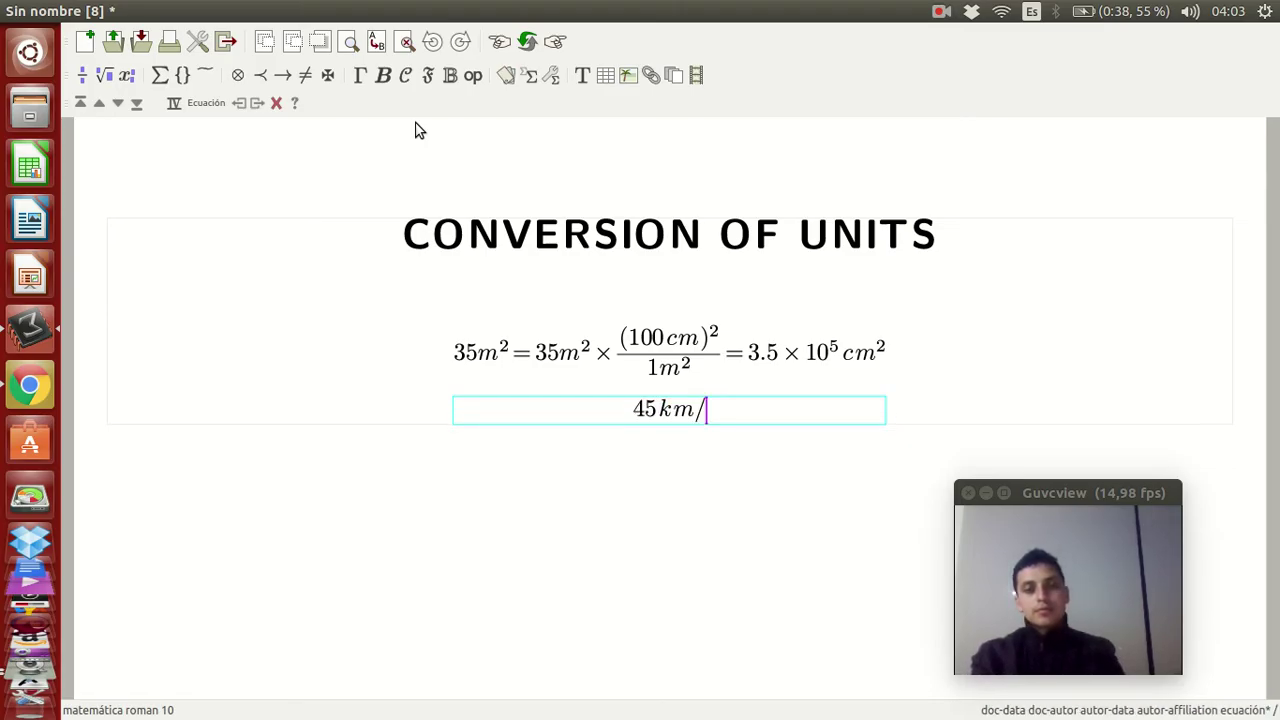
pyautogui.write('h')
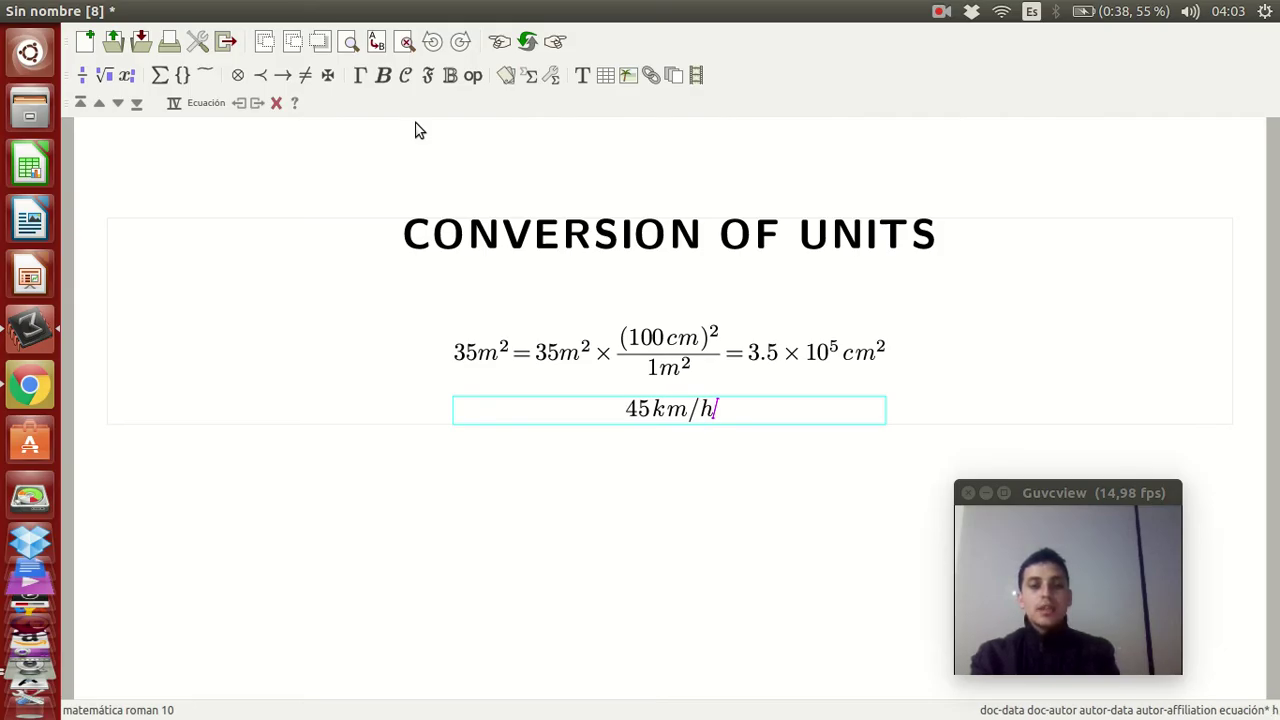
pyautogui.write('=')
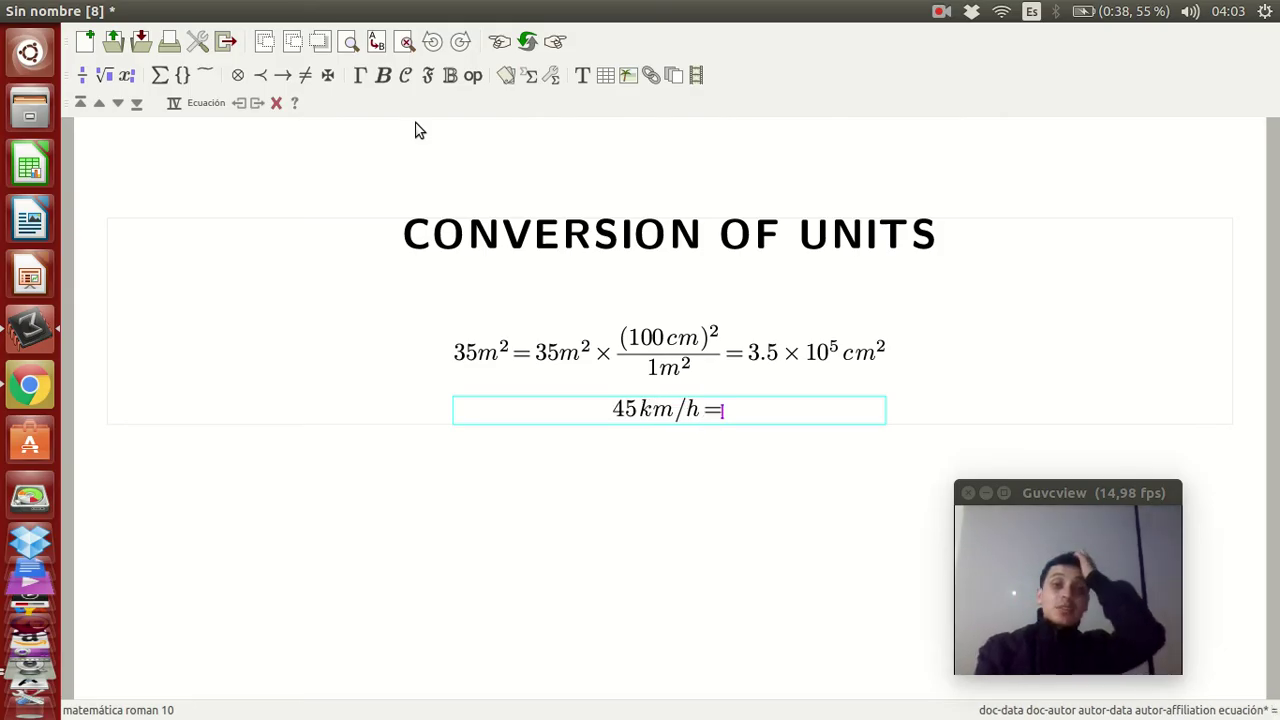
pyautogui.write('45')
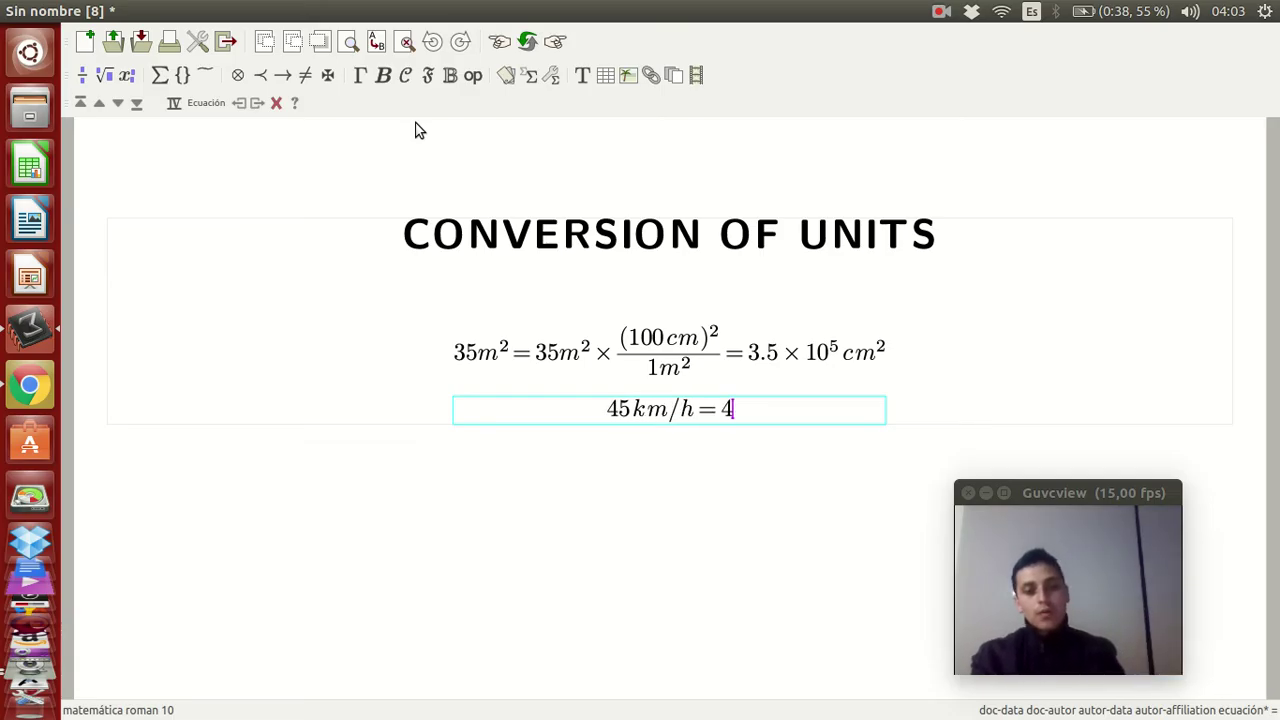
# - Write km/h as a fraction after 45 and follow it with ×
pyautogui.click(82, 75)
pyautogui.click(84, 100)
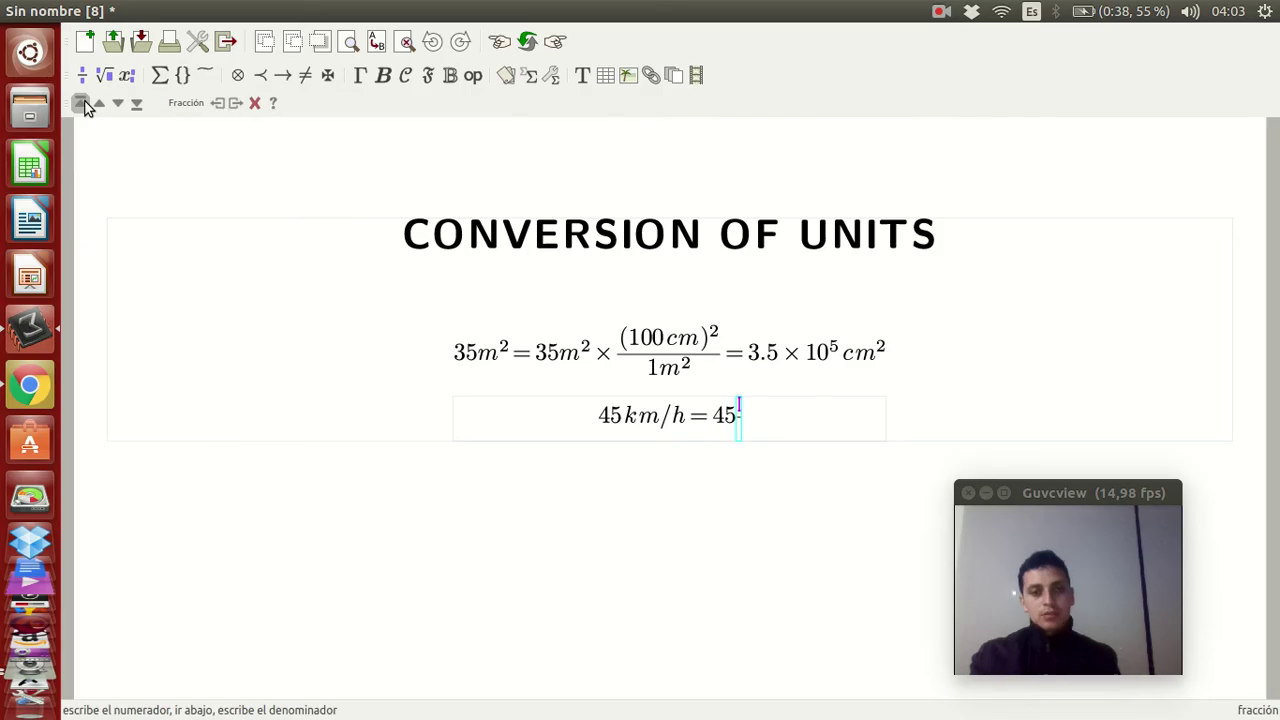
pyautogui.write('km')
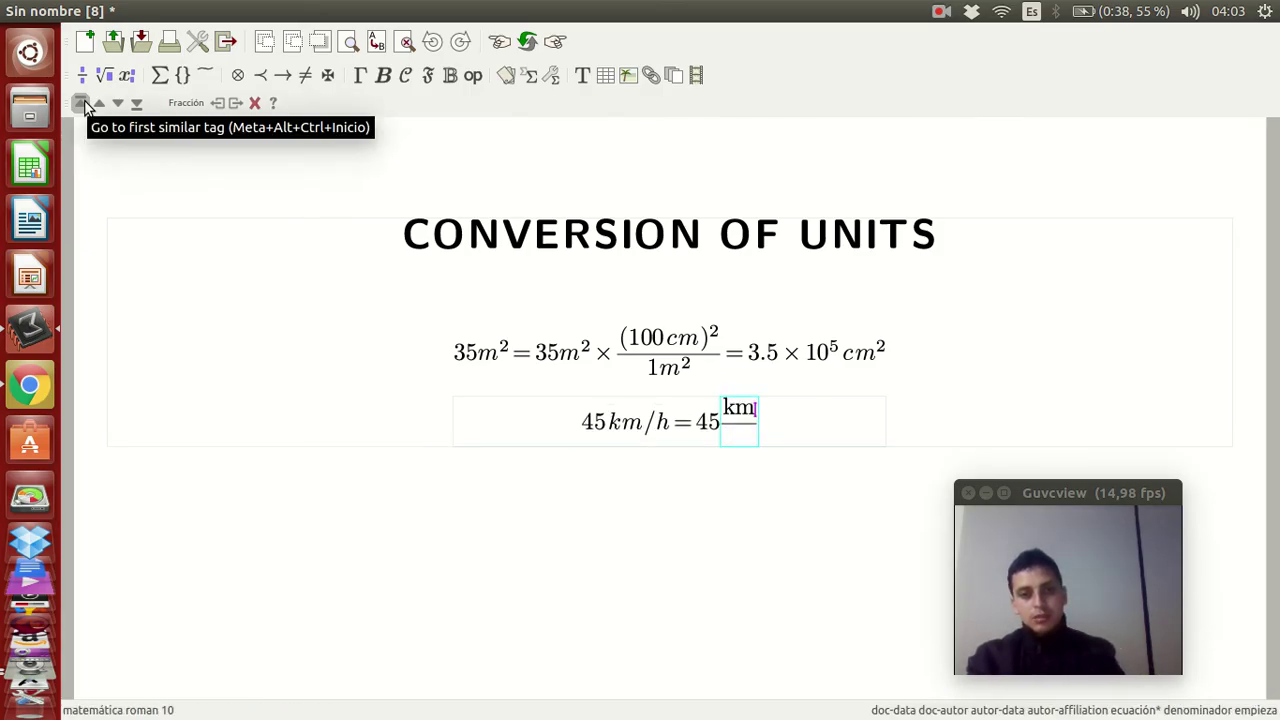
pyautogui.press('Down')
pyautogui.write('h')
pyautogui.press('Right')
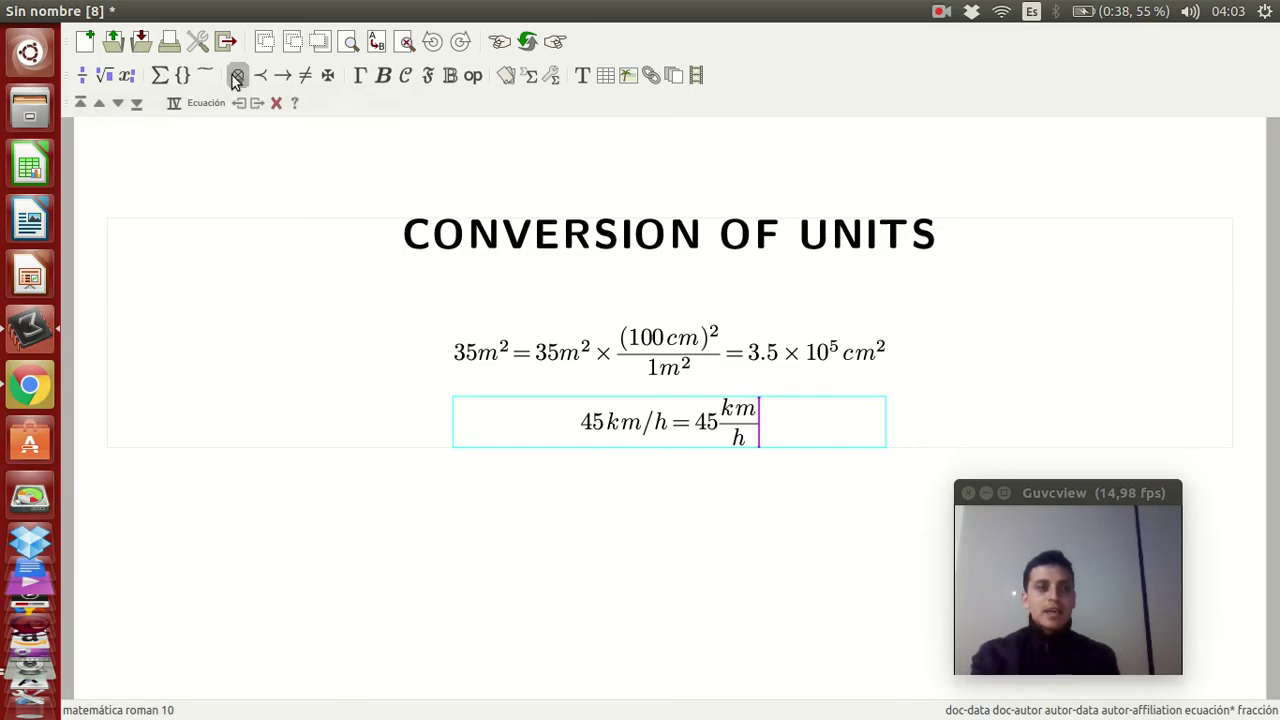
pyautogui.click(237, 78)
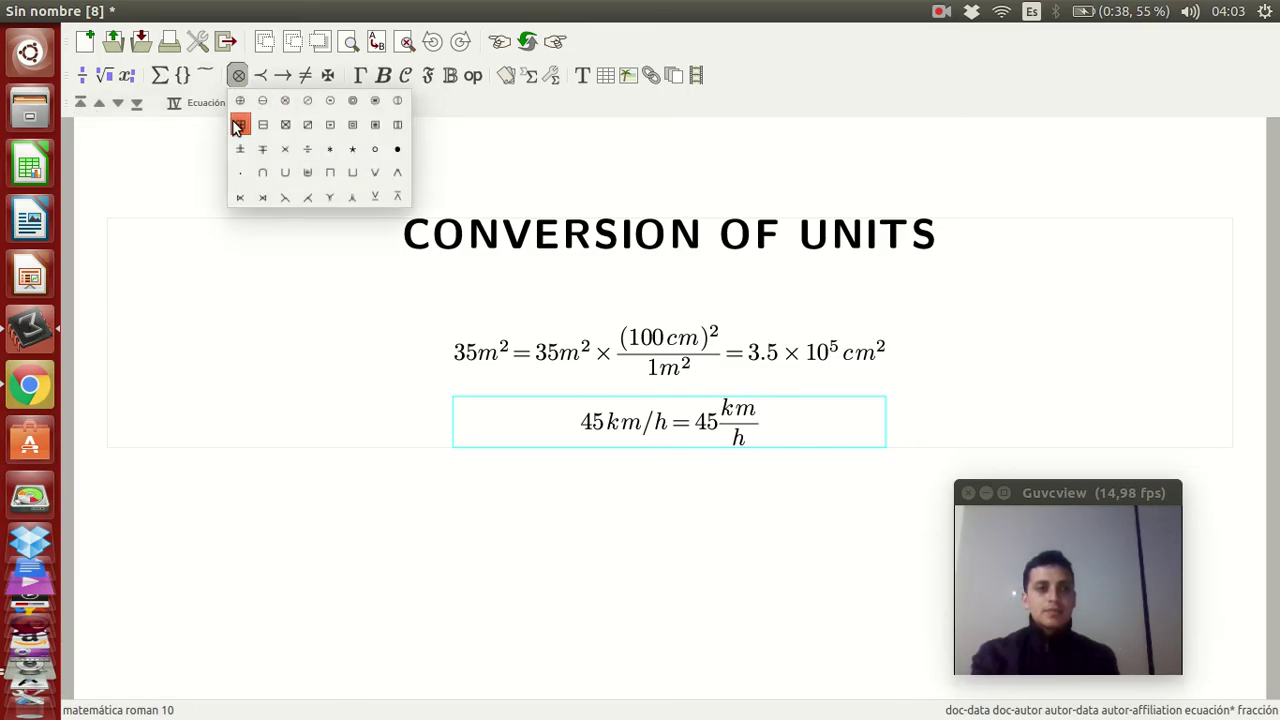
pyautogui.click(278, 149)
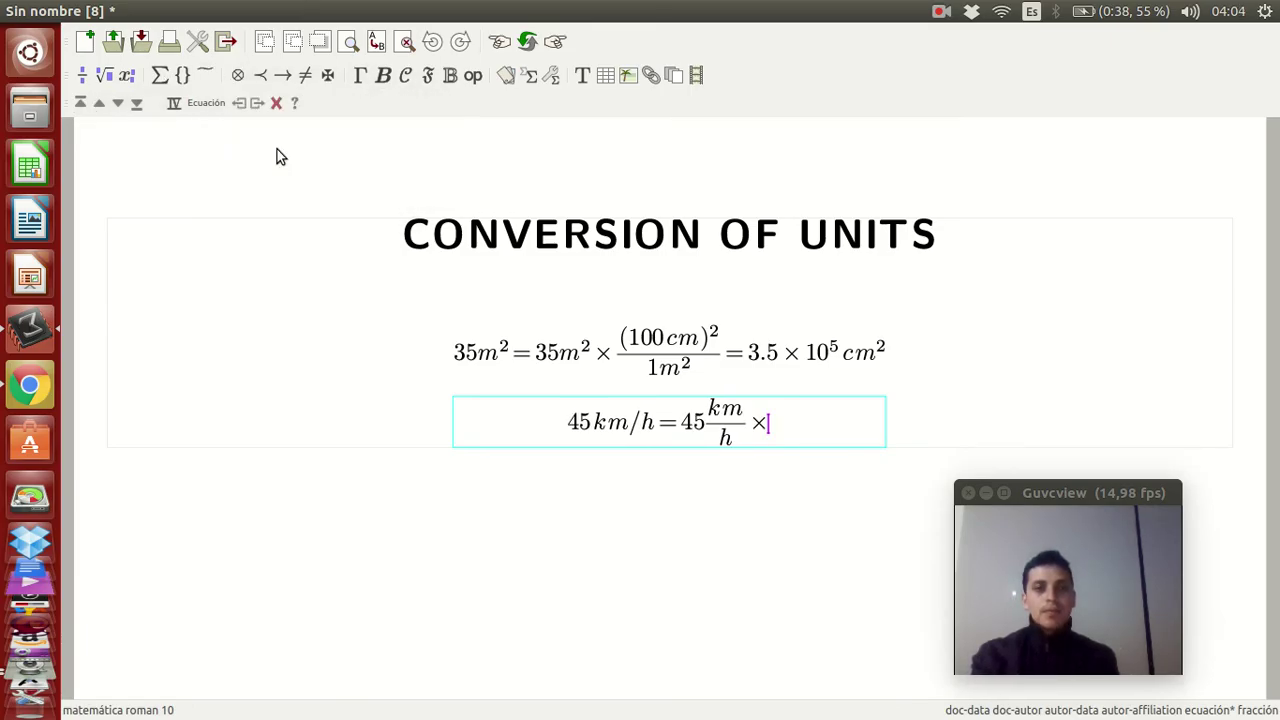
# - Add the fraction 1000m/1km followed by another ×
pyautogui.click(86, 81)
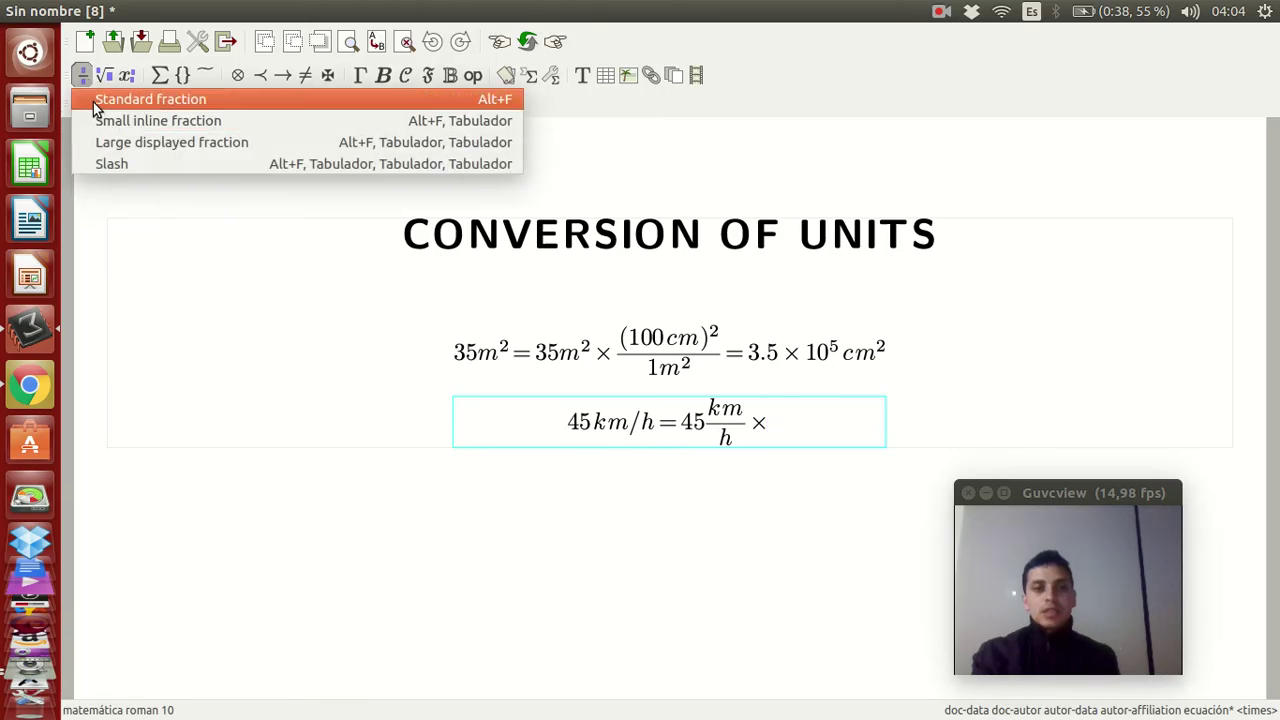
pyautogui.click(96, 102)
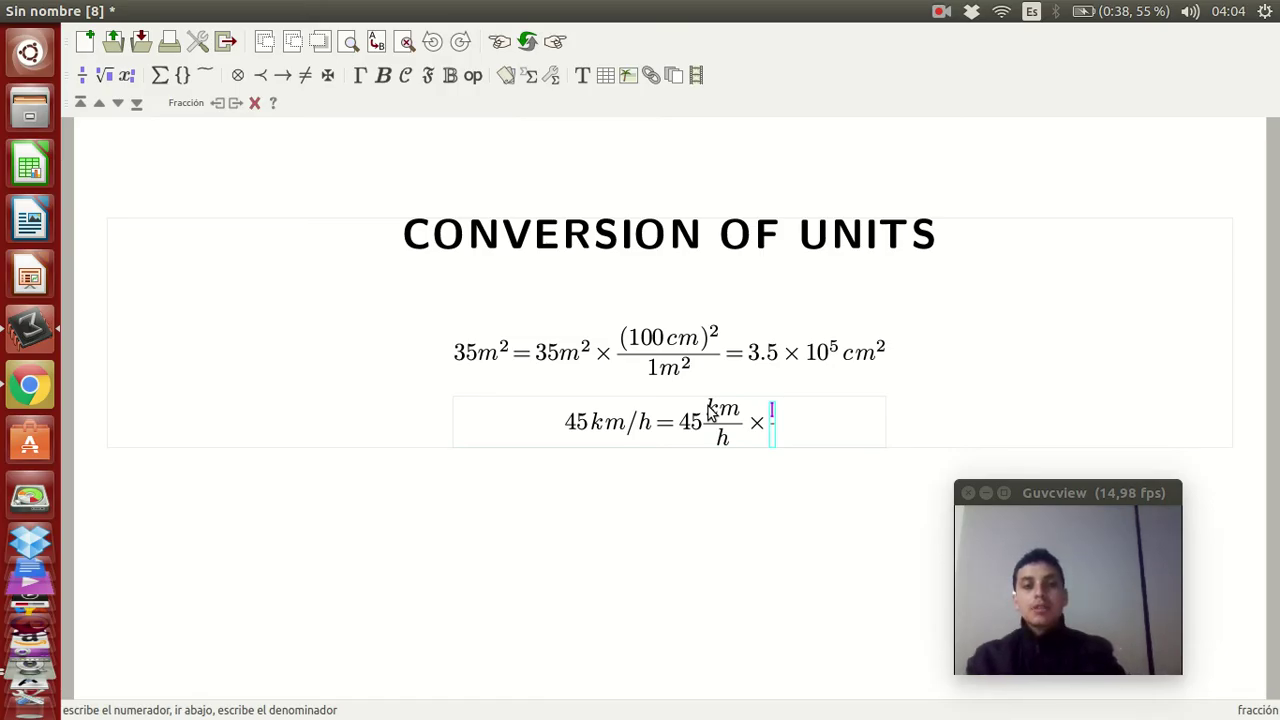
pyautogui.press('Down')
pyautogui.write('1')
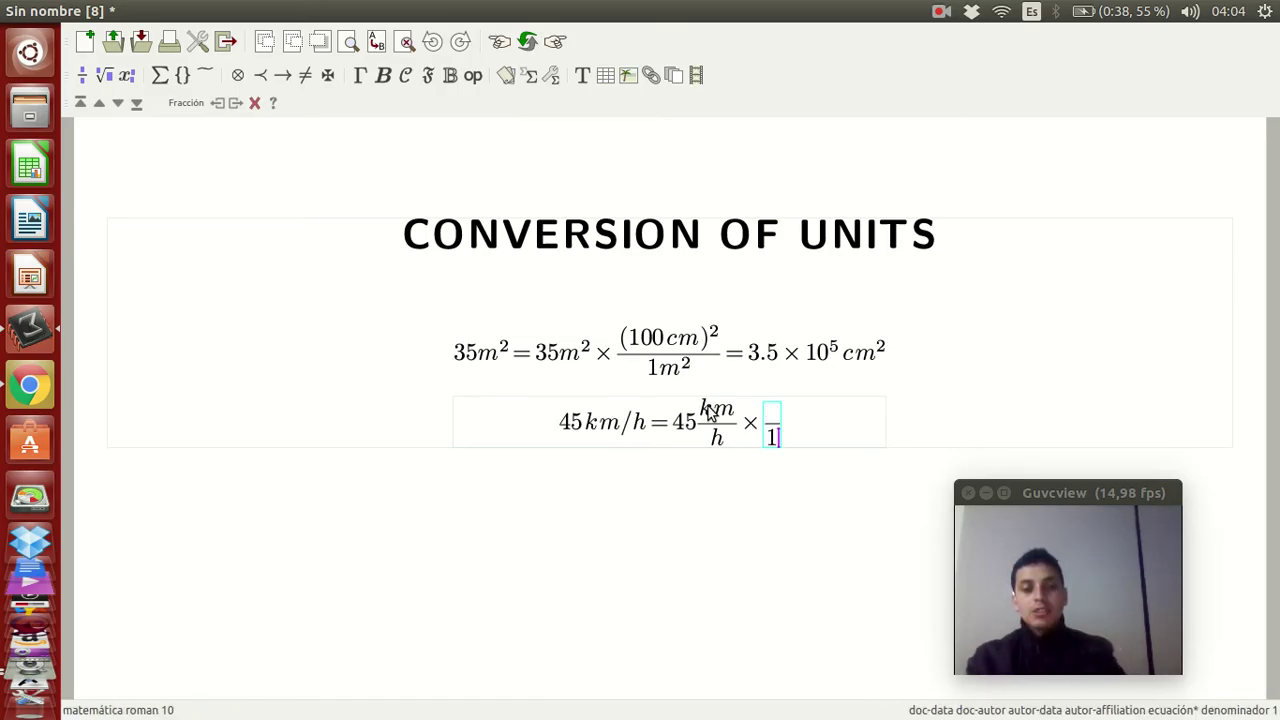
pyautogui.write('km')
pyautogui.press('Up')
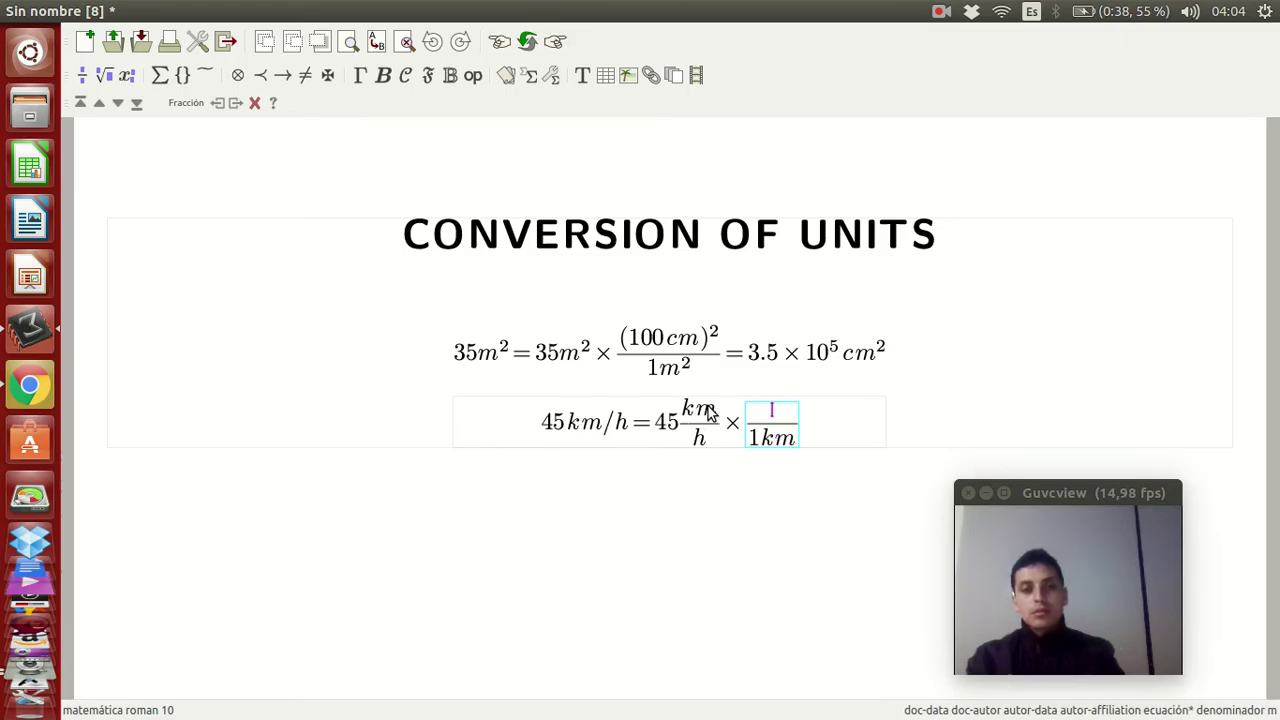
pyautogui.write('1000m')
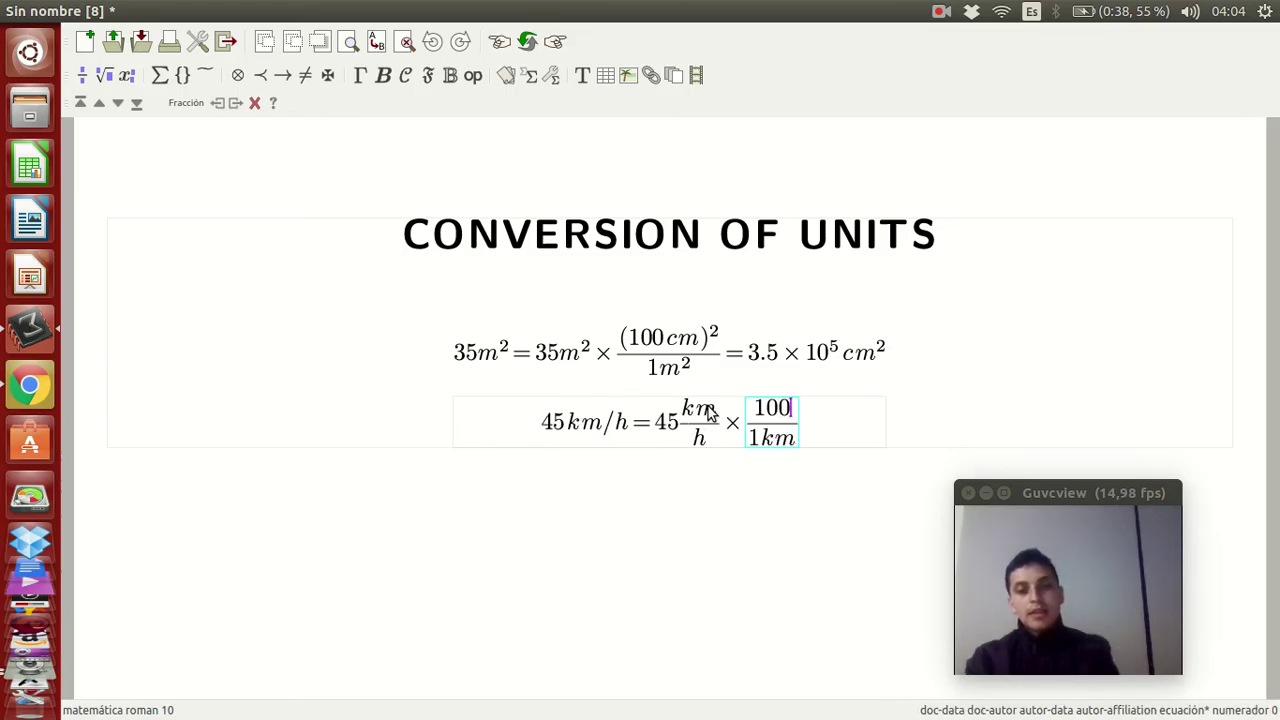
pyautogui.press('Right')
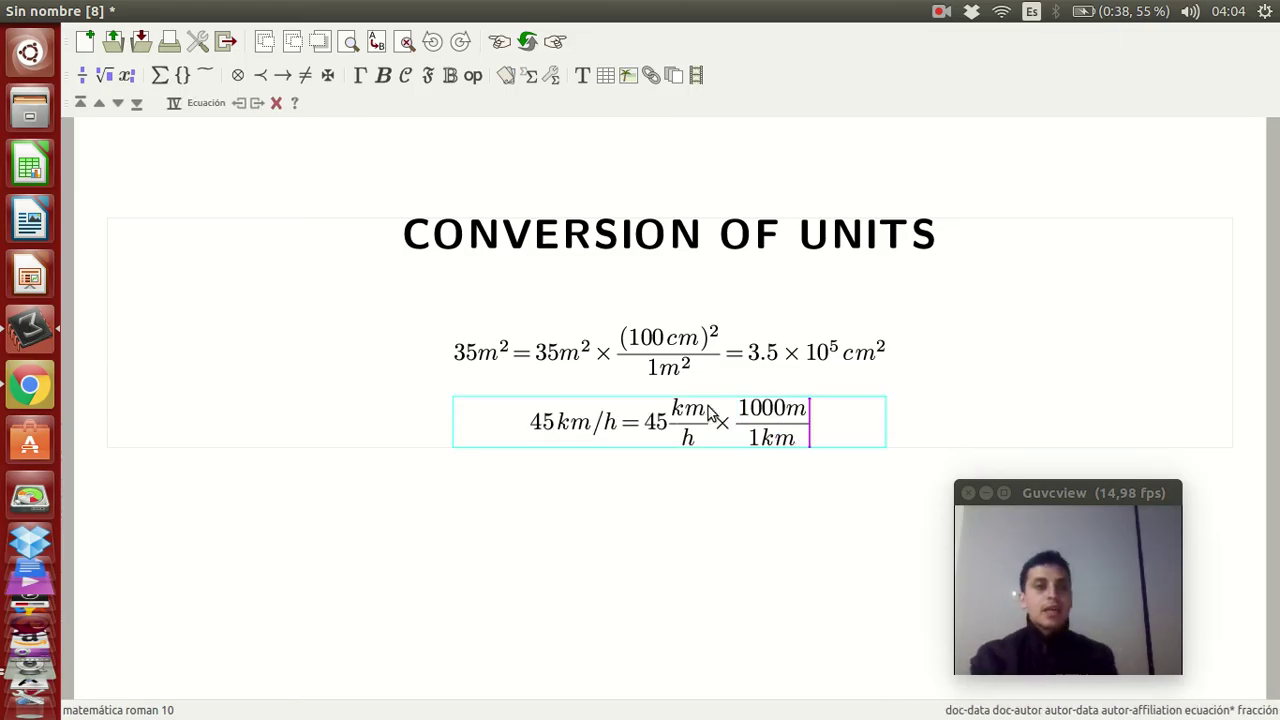
pyautogui.click(244, 80)
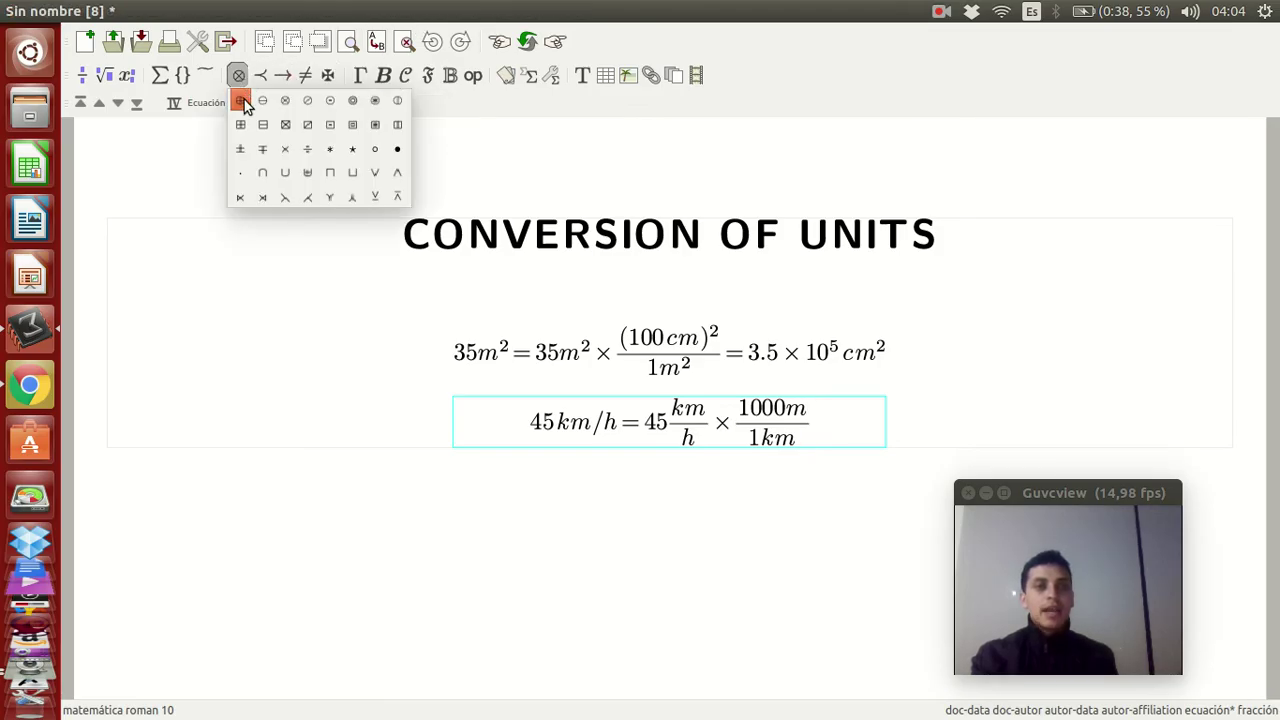
pyautogui.click(277, 147)
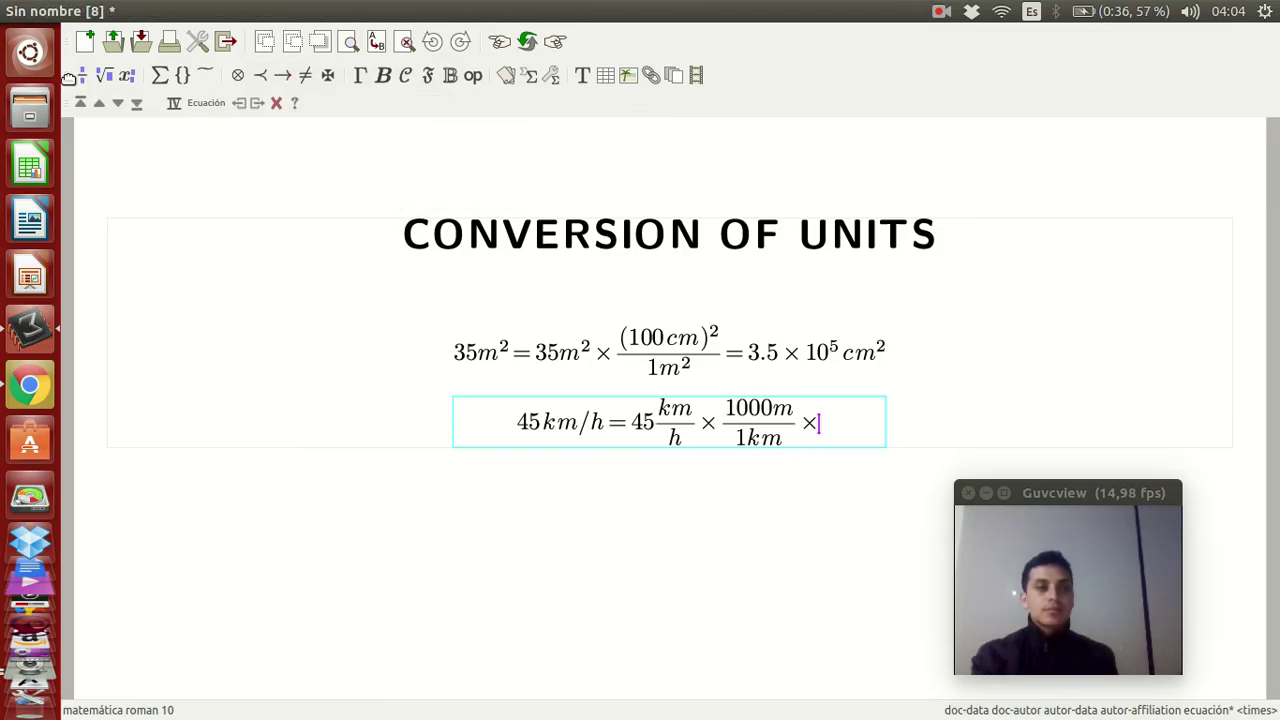
pyautogui.click(82, 75)
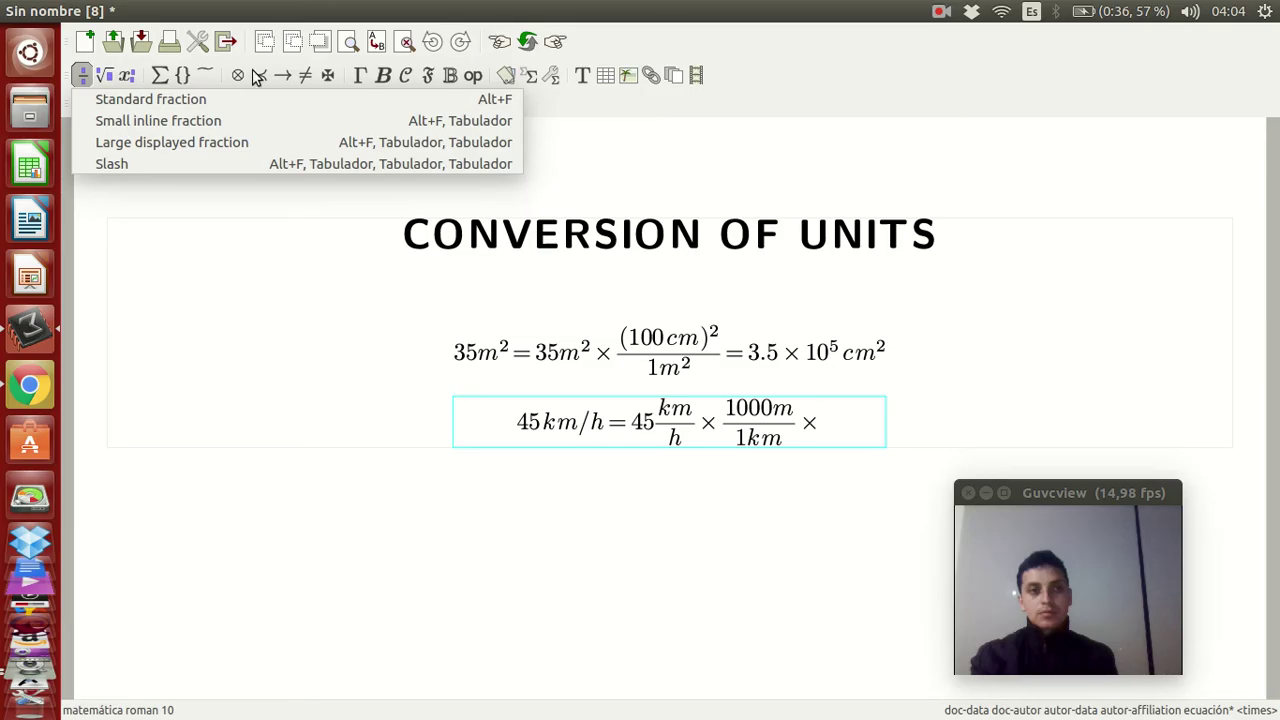
# - Insert the fraction 1h over 3600s as the third factor, followed by =
pyautogui.click(252, 100)
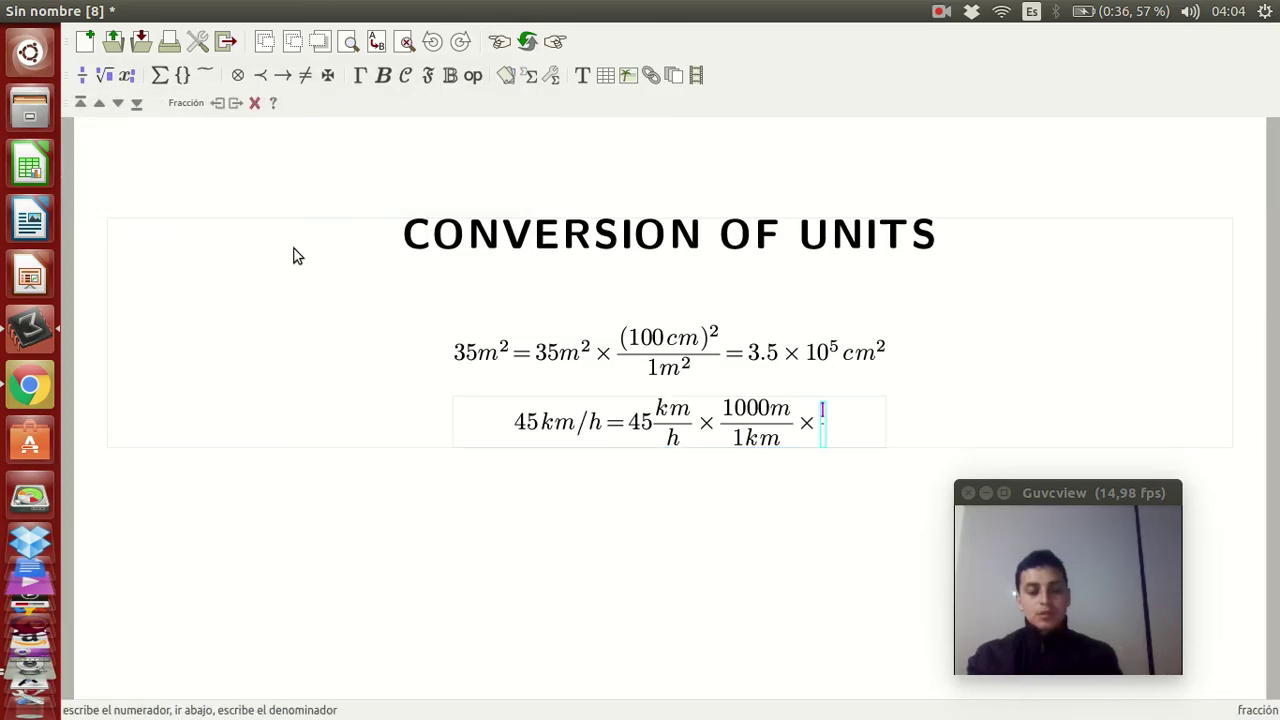
pyautogui.write('1h')
pyautogui.press('Down')
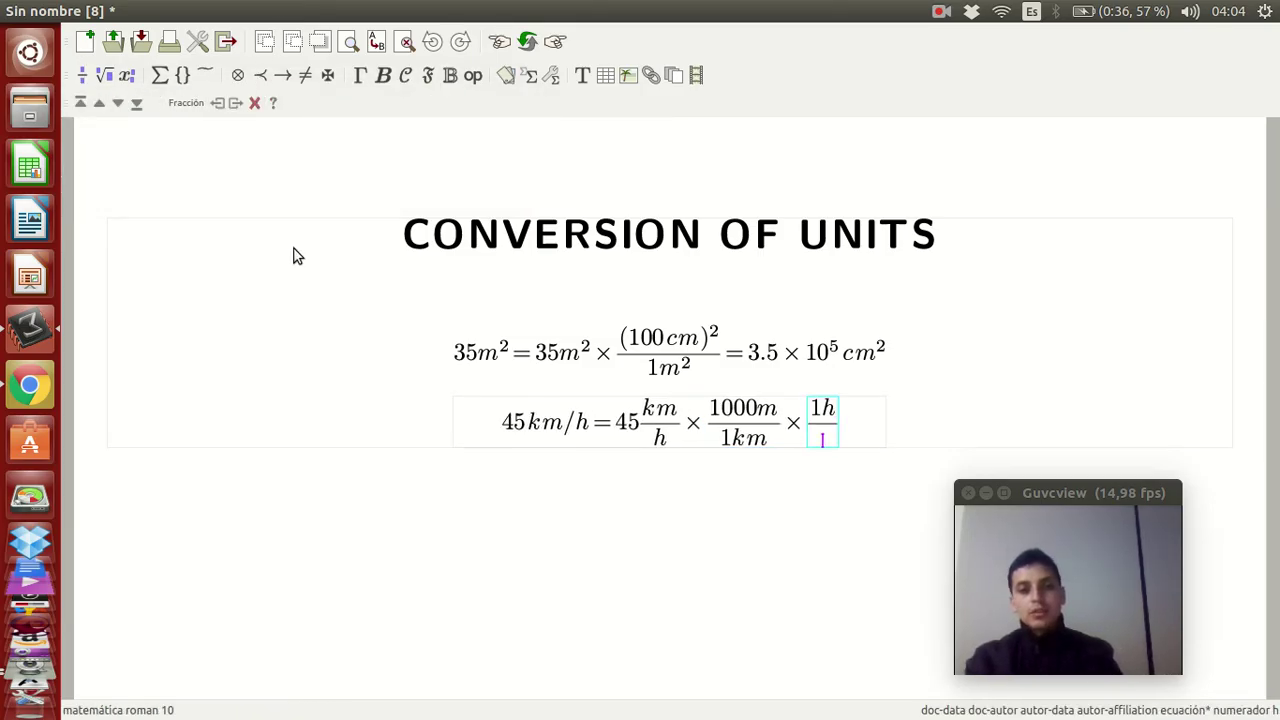
pyautogui.write('3600')
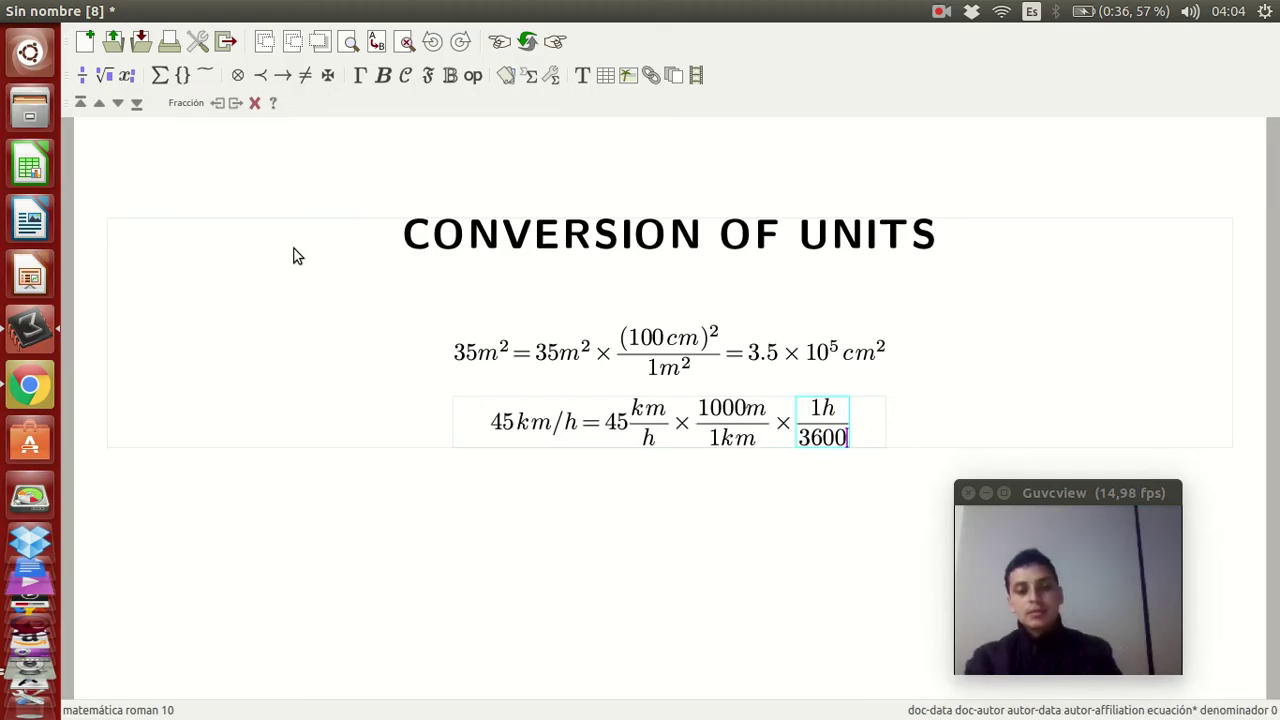
pyautogui.write('s')
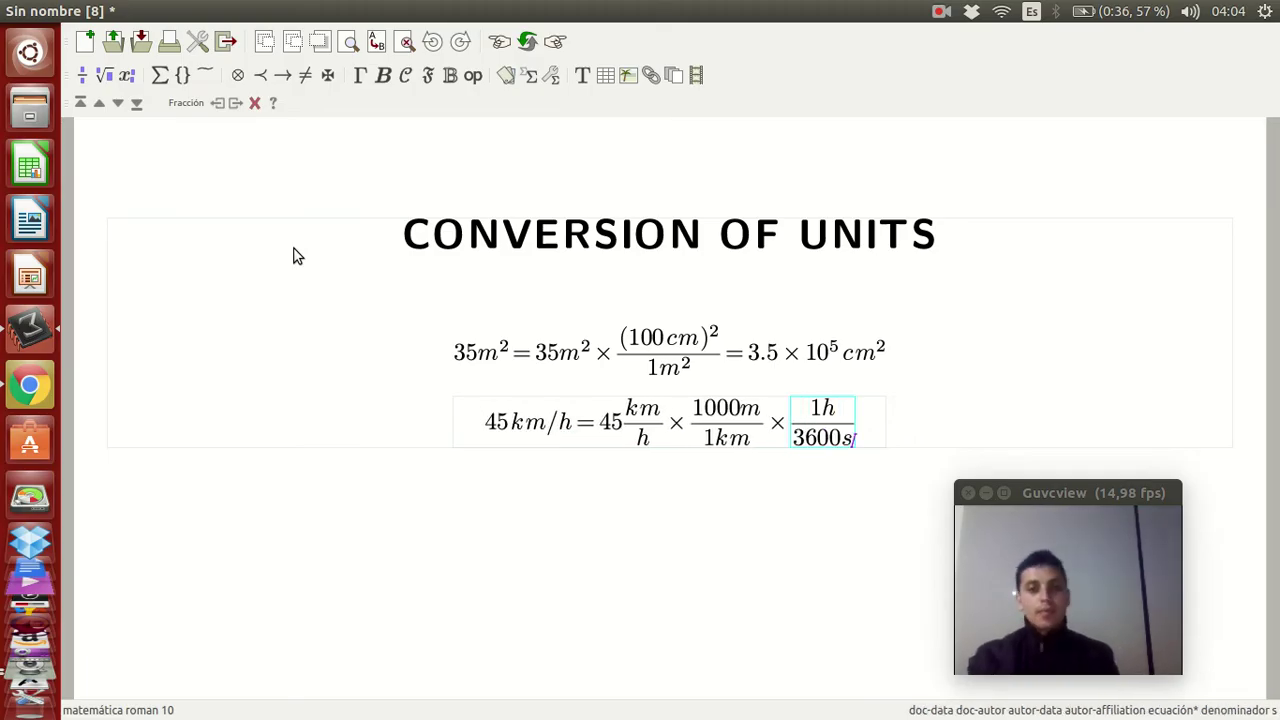
pyautogui.press('Right')
pyautogui.press('Left')
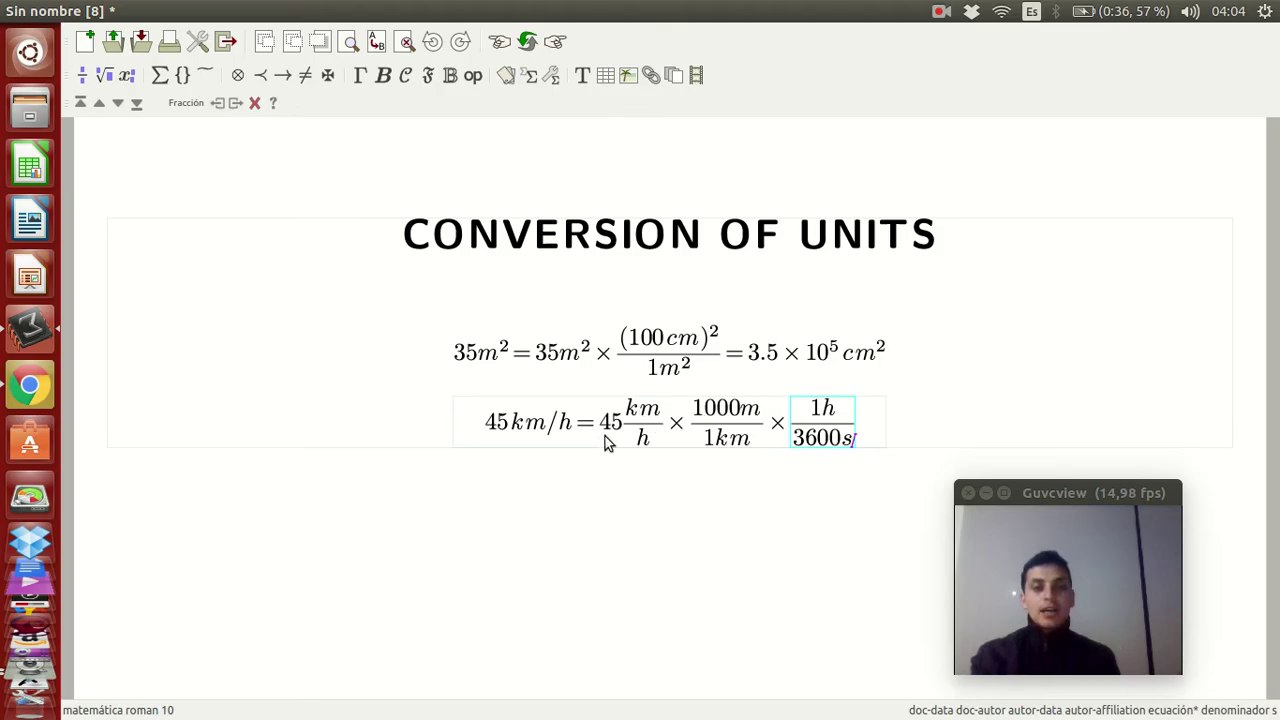
pyautogui.click(857, 425)
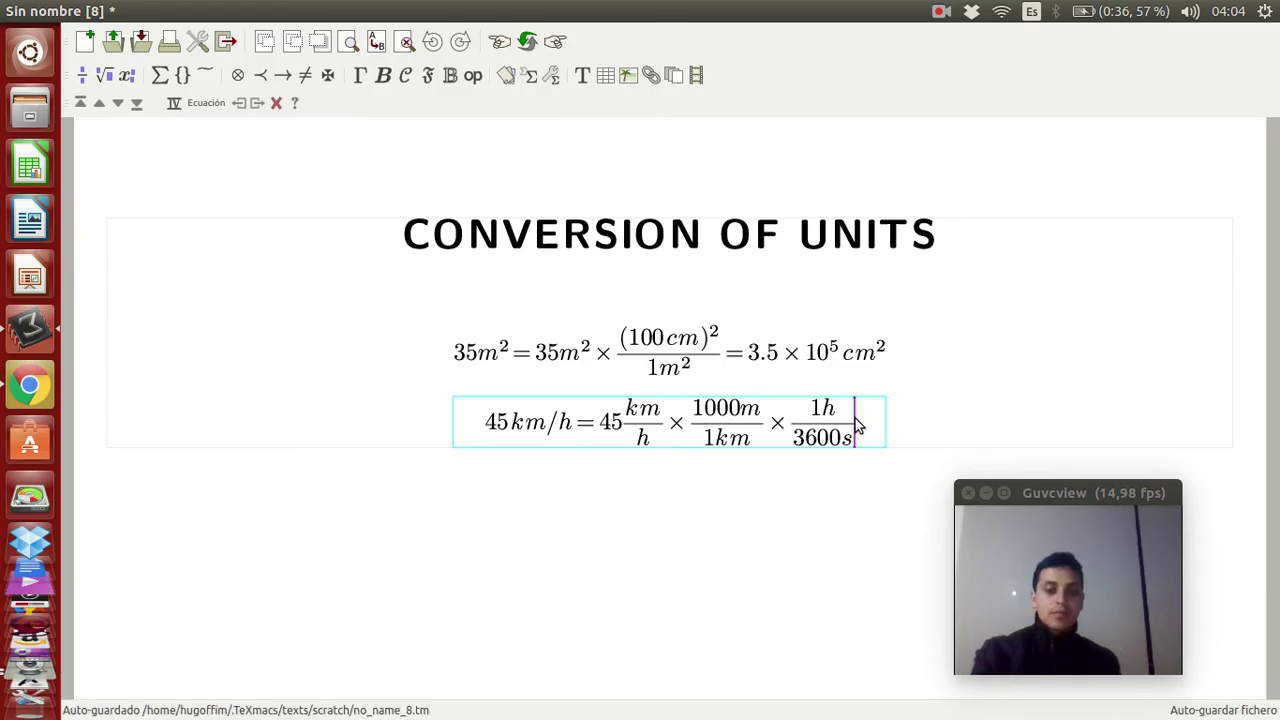
pyautogui.write('=')
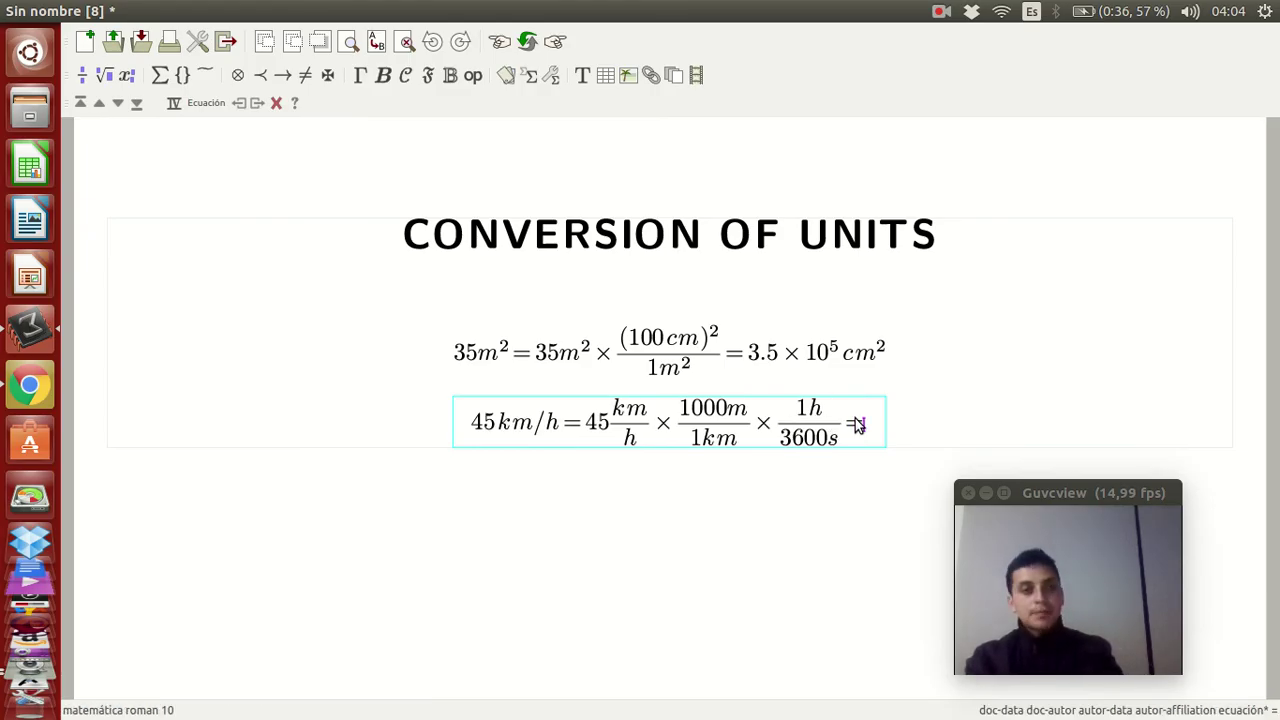
# - After the equals sign, insert the fraction 45 × 1000 over 3600
pyautogui.click(92, 77)
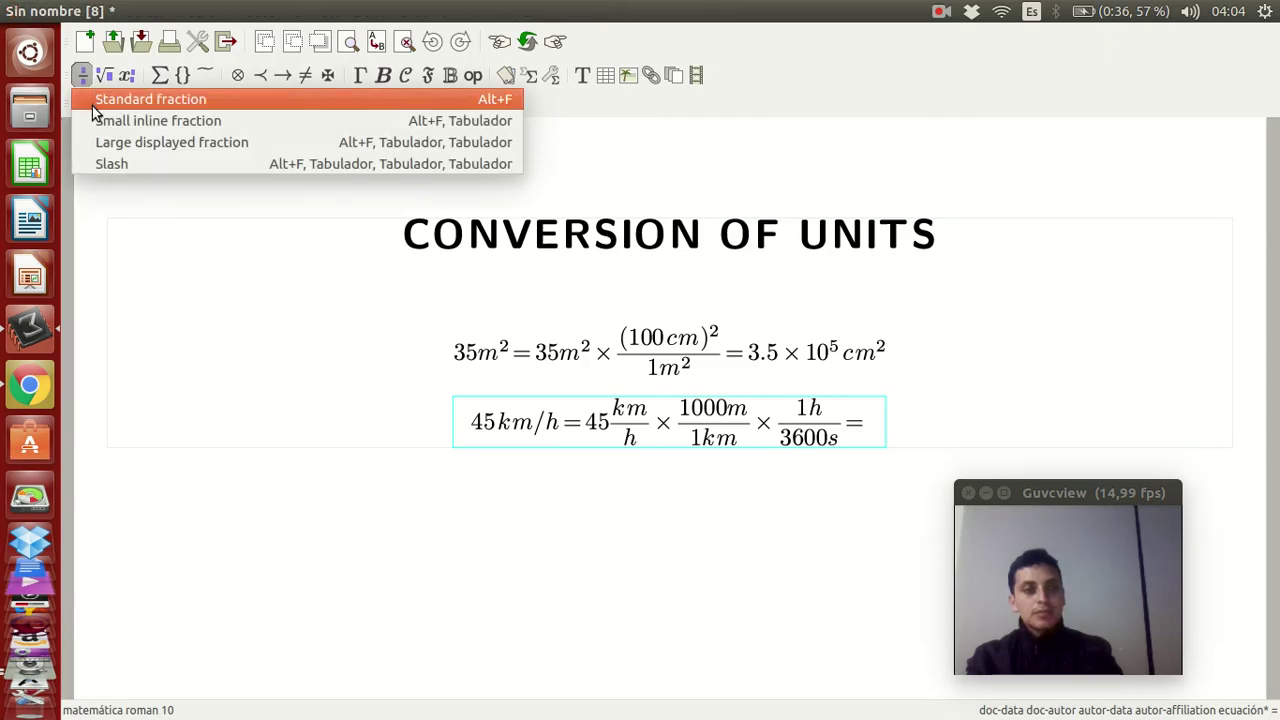
pyautogui.click(93, 106)
pyautogui.write('45')
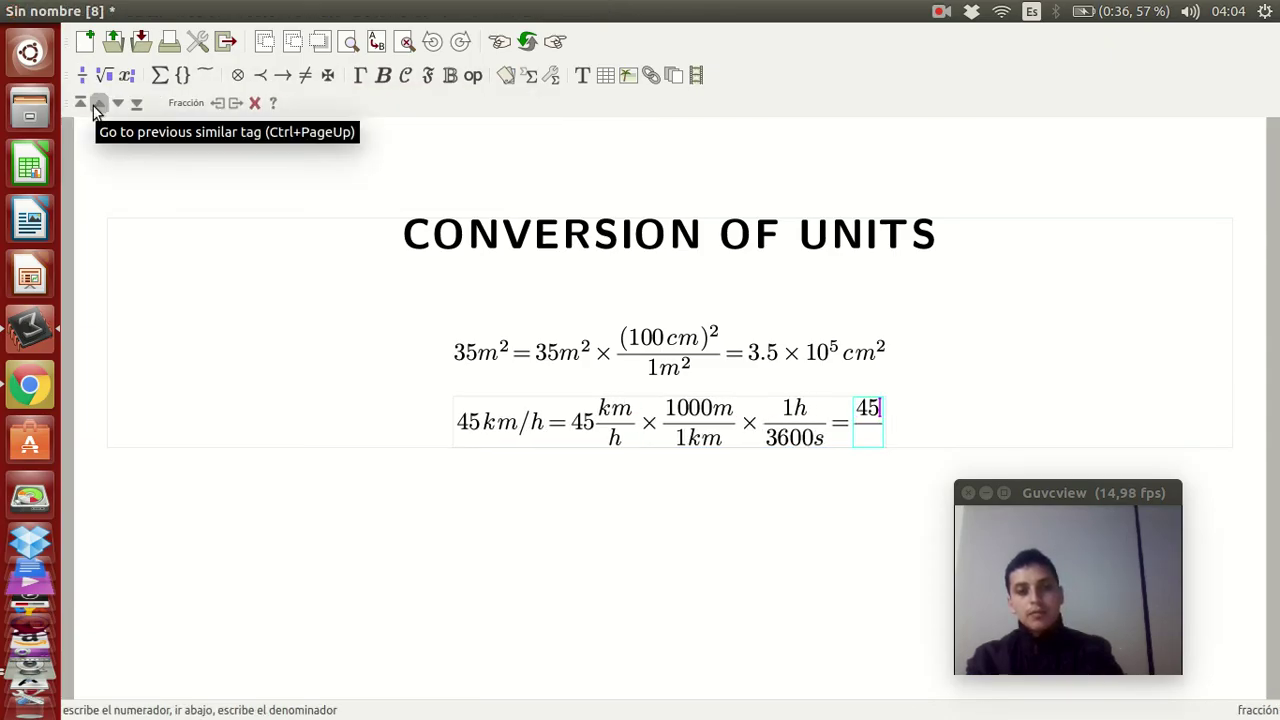
pyautogui.click(238, 75)
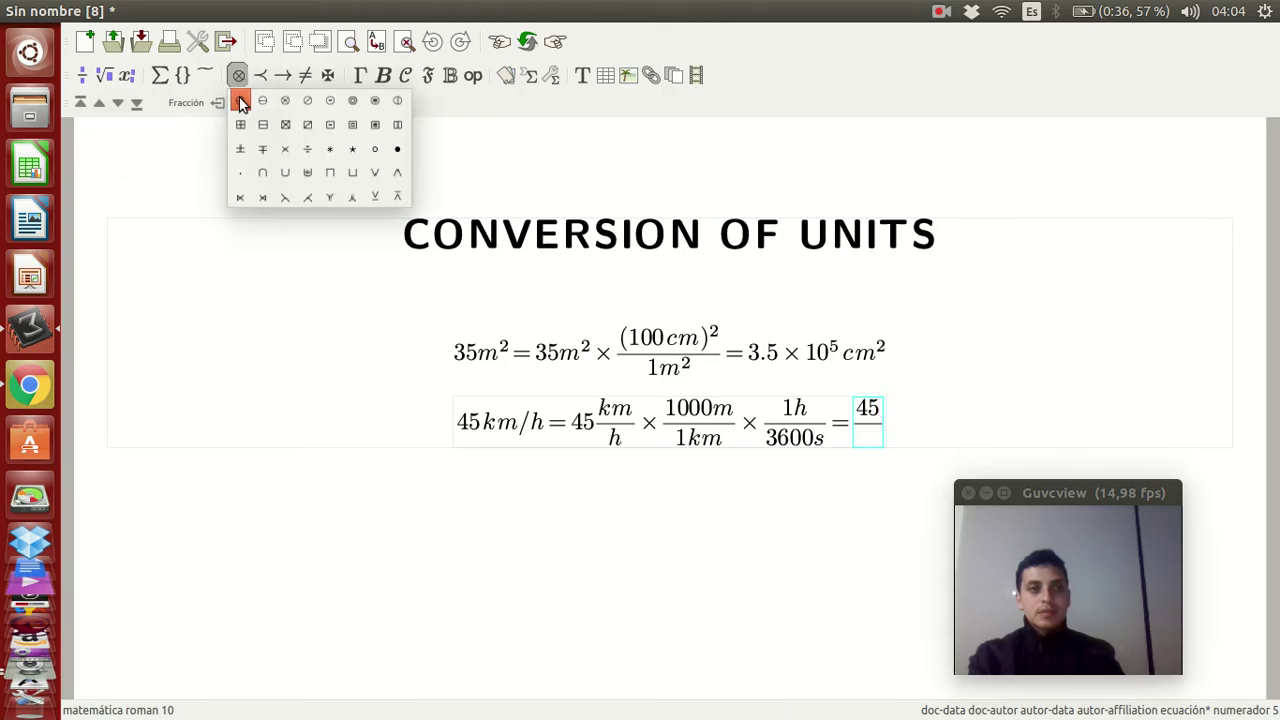
pyautogui.click(285, 149)
pyautogui.write('1000')
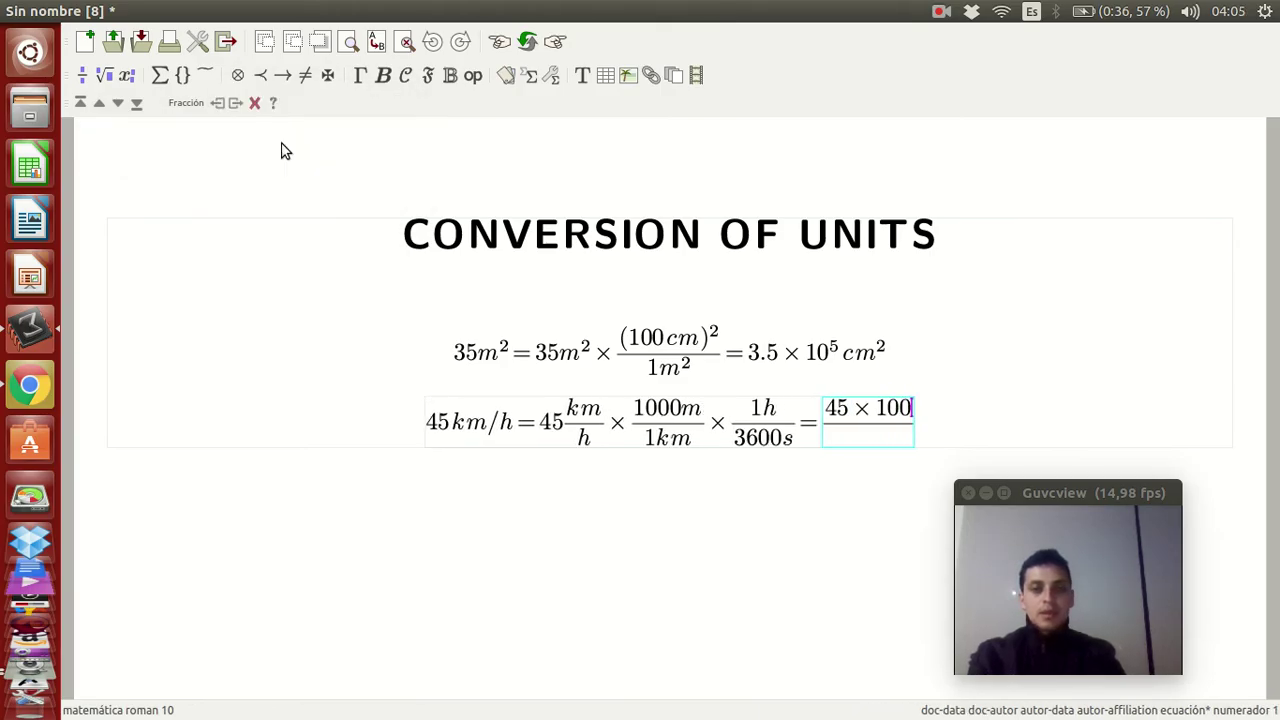
pyautogui.press('Down')
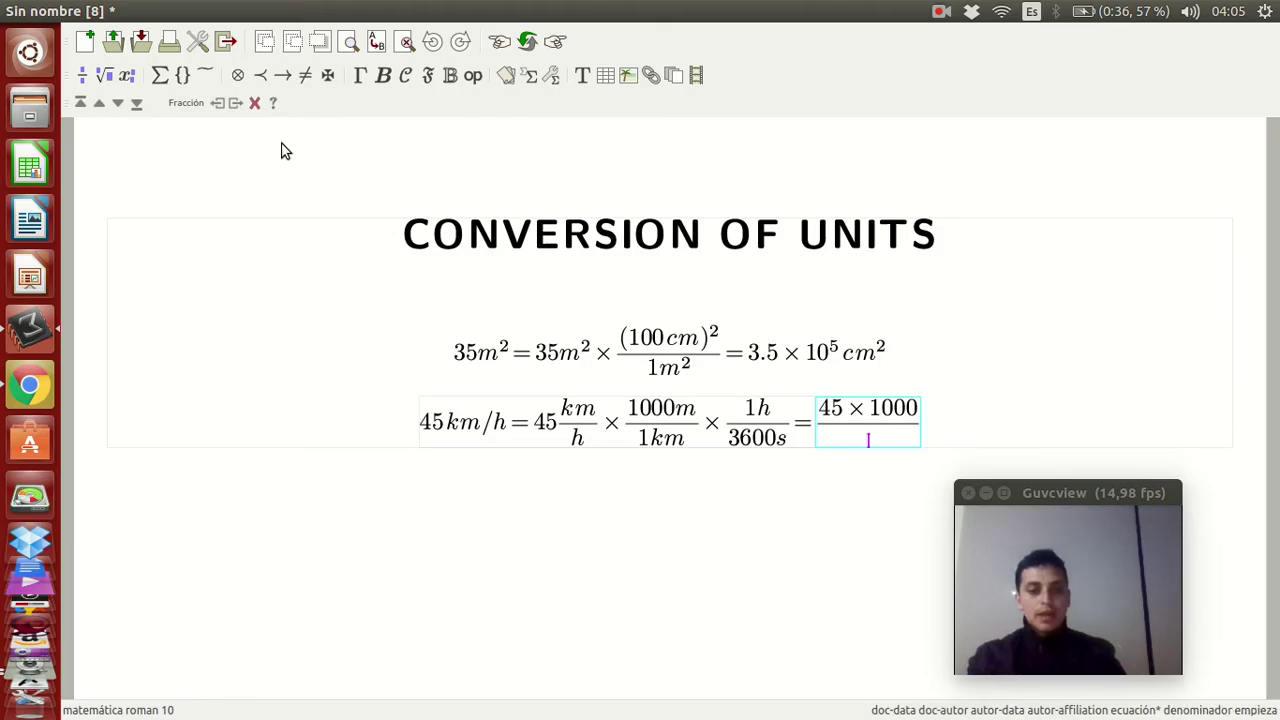
pyautogui.write('3600')
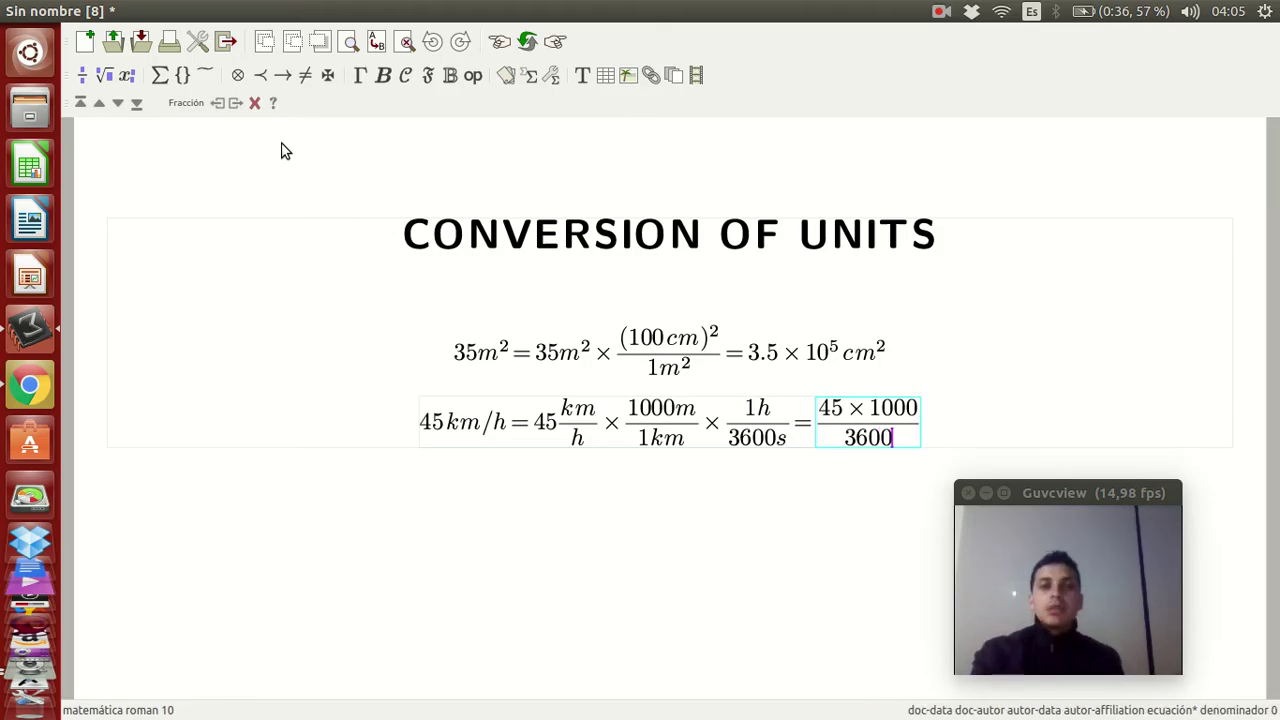
# - Cancel two zeros from 1000 and 3600, then reduce the denominator to 4
pyautogui.press('BackSpace')
pyautogui.press('BackSpace')
pyautogui.press('Up')
pyautogui.press('Right')
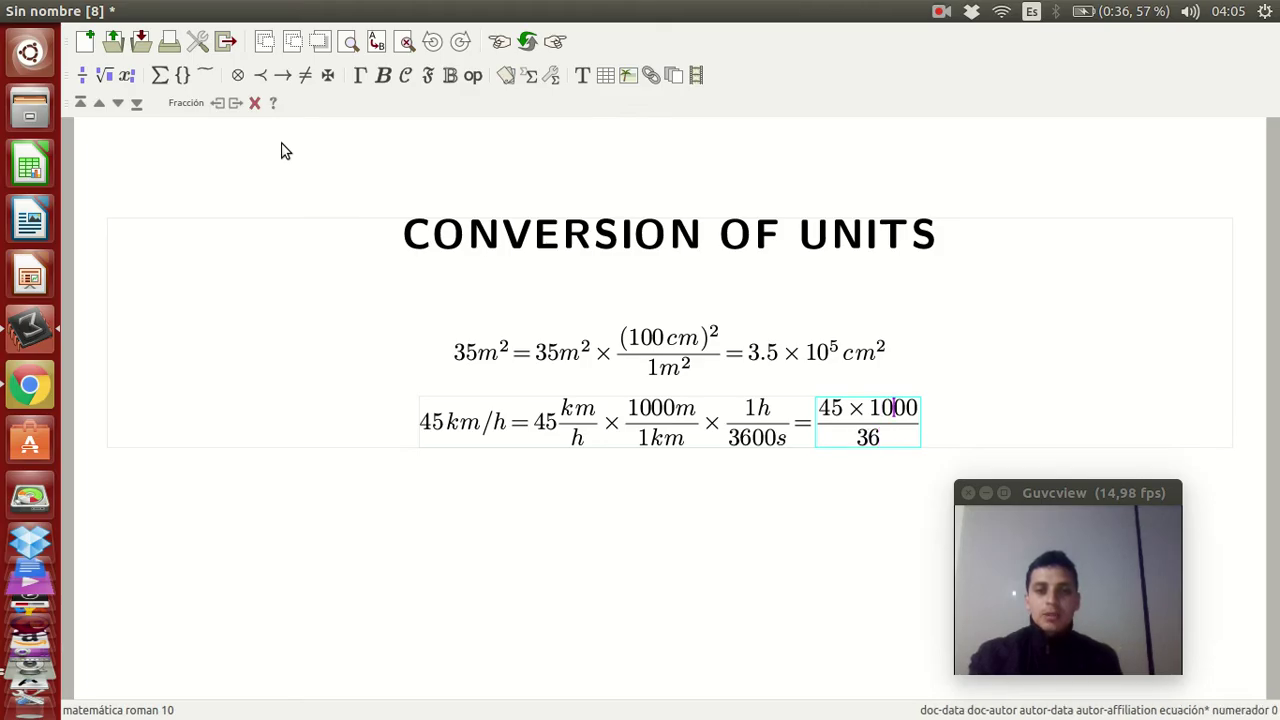
pyautogui.press('Delete')
pyautogui.press('Delete')
pyautogui.press('Left')
pyautogui.press('Left')
pyautogui.press('Left')
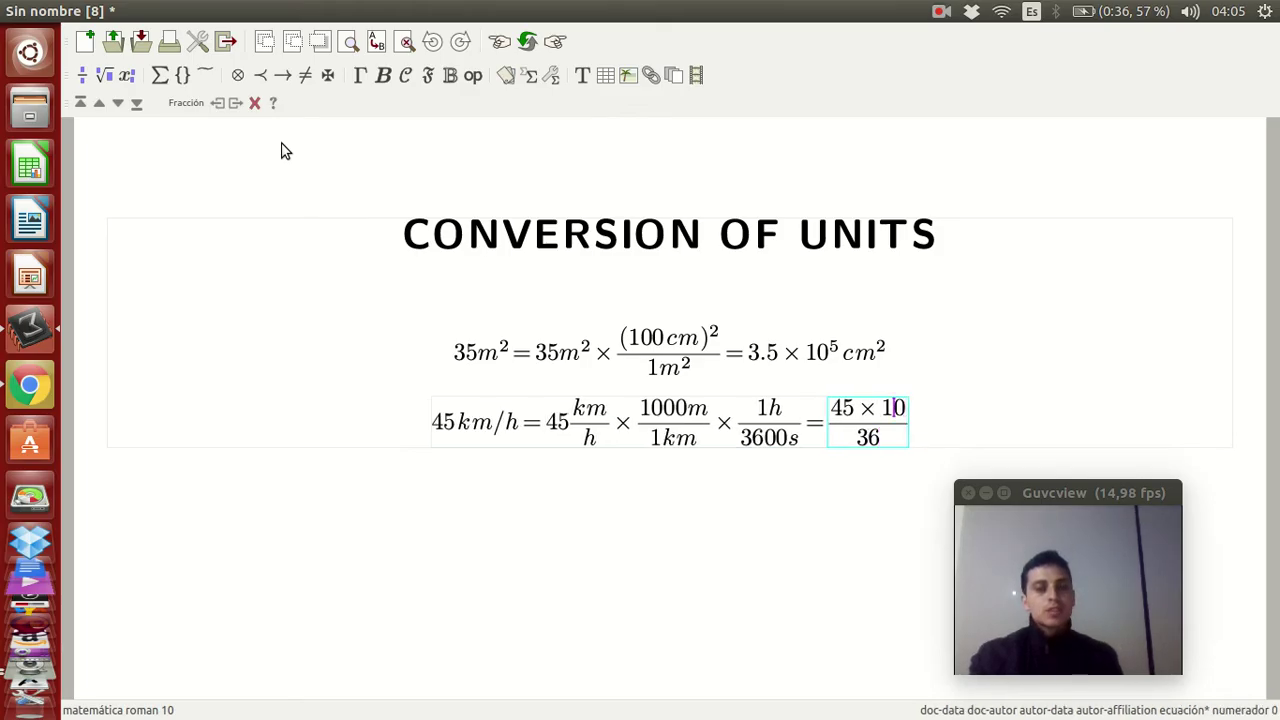
pyautogui.press('Down')
pyautogui.press('Right')
pyautogui.press('Right')
pyautogui.press('Left')
pyautogui.press('Right')
pyautogui.press('BackSpace')
pyautogui.press('BackSpace')
pyautogui.write('4')
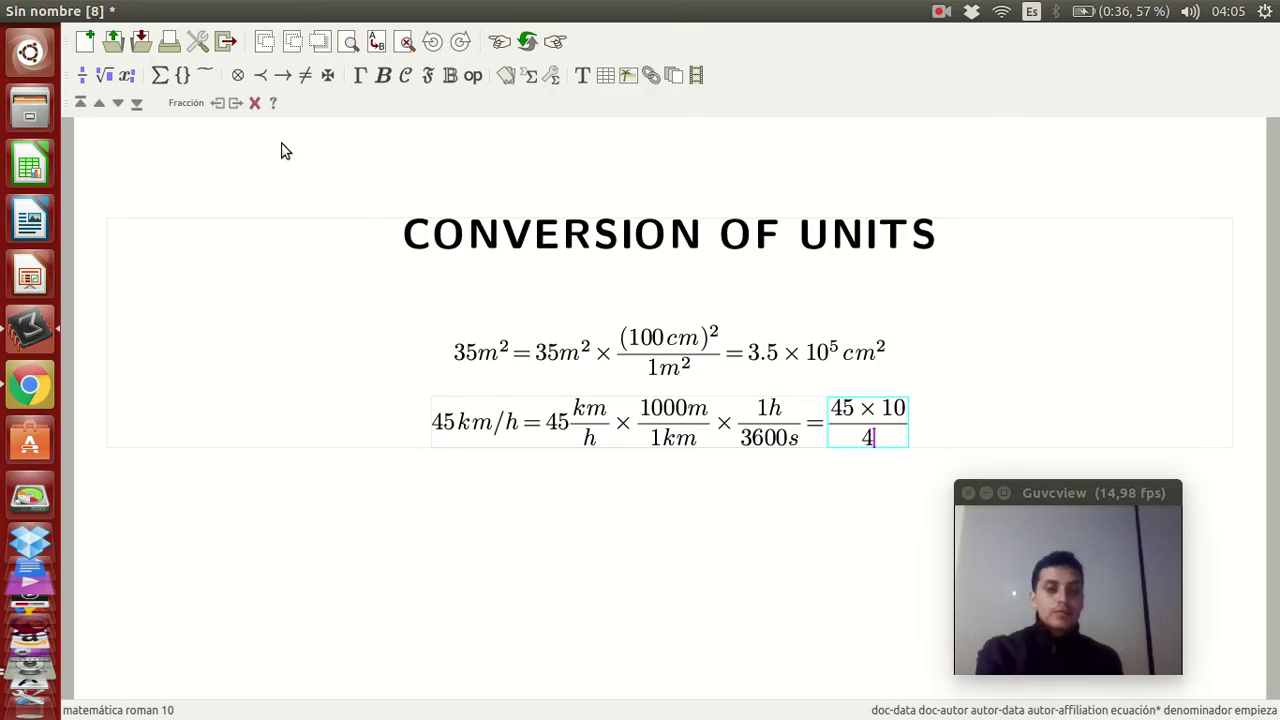
# - Replace 45 with 5 in the numerator, leaving (5 × 10)/4, and move past the fraction
pyautogui.press('Up')
pyautogui.press('Left')
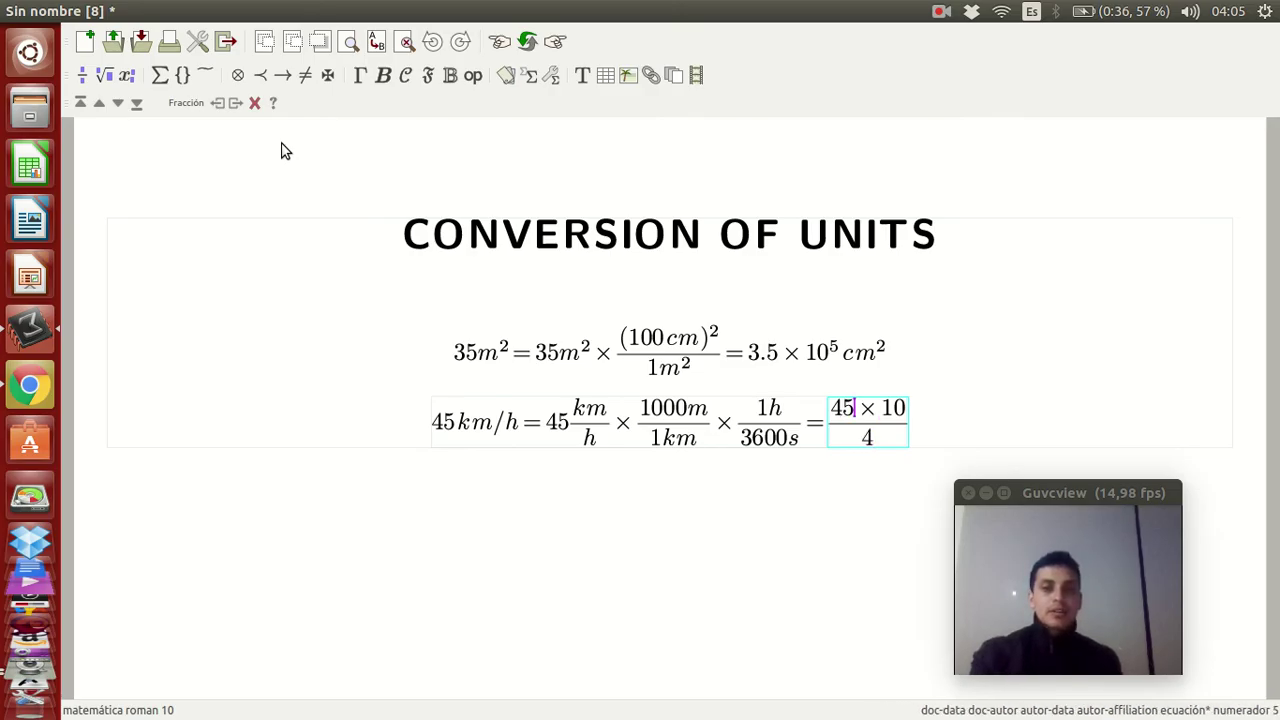
pyautogui.press('BackSpace')
pyautogui.press('BackSpace')
pyautogui.write('5')
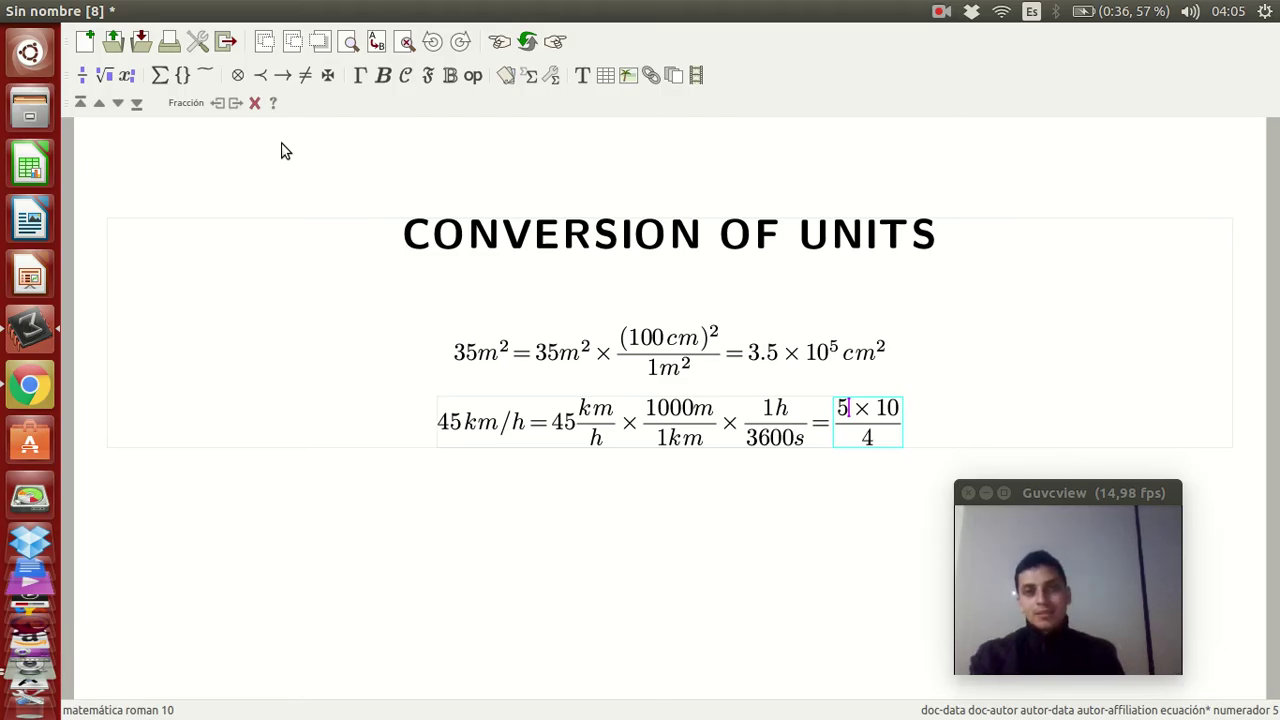
pyautogui.press('Down')
pyautogui.press('Up')
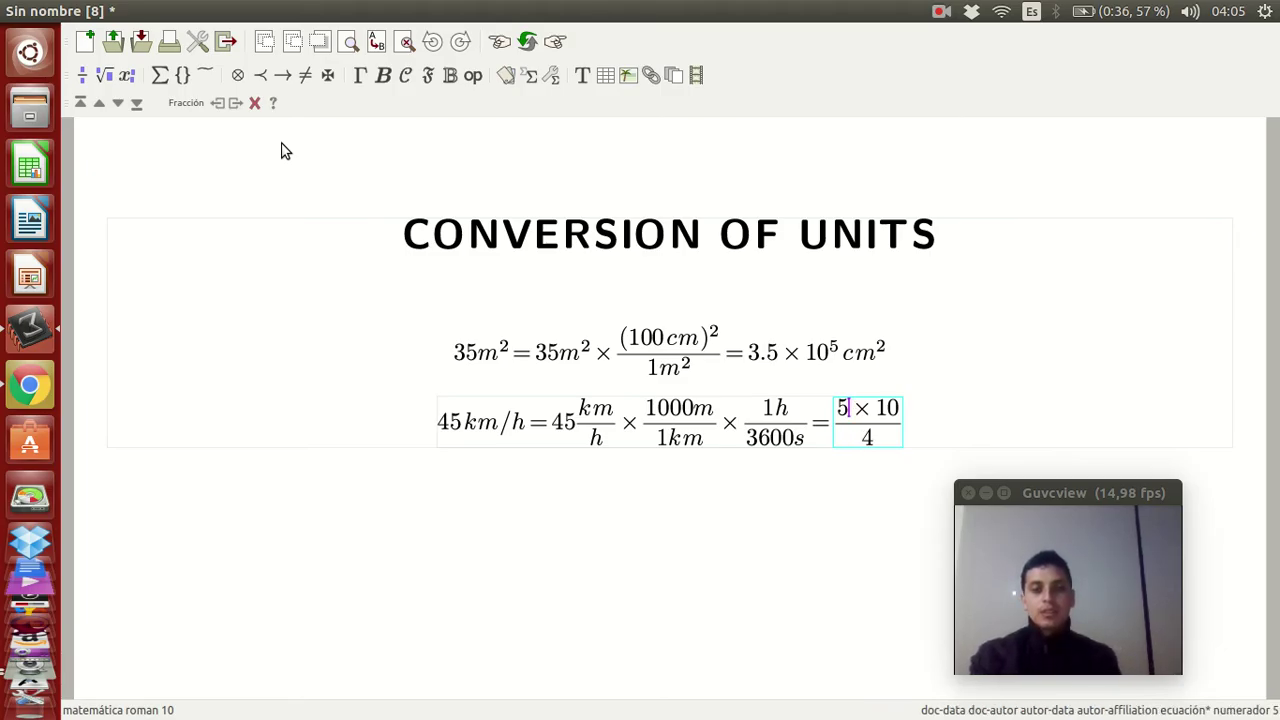
pyautogui.press('Down')
pyautogui.press('Up')
pyautogui.press('Down')
pyautogui.press('Right')
pyautogui.press('Right')
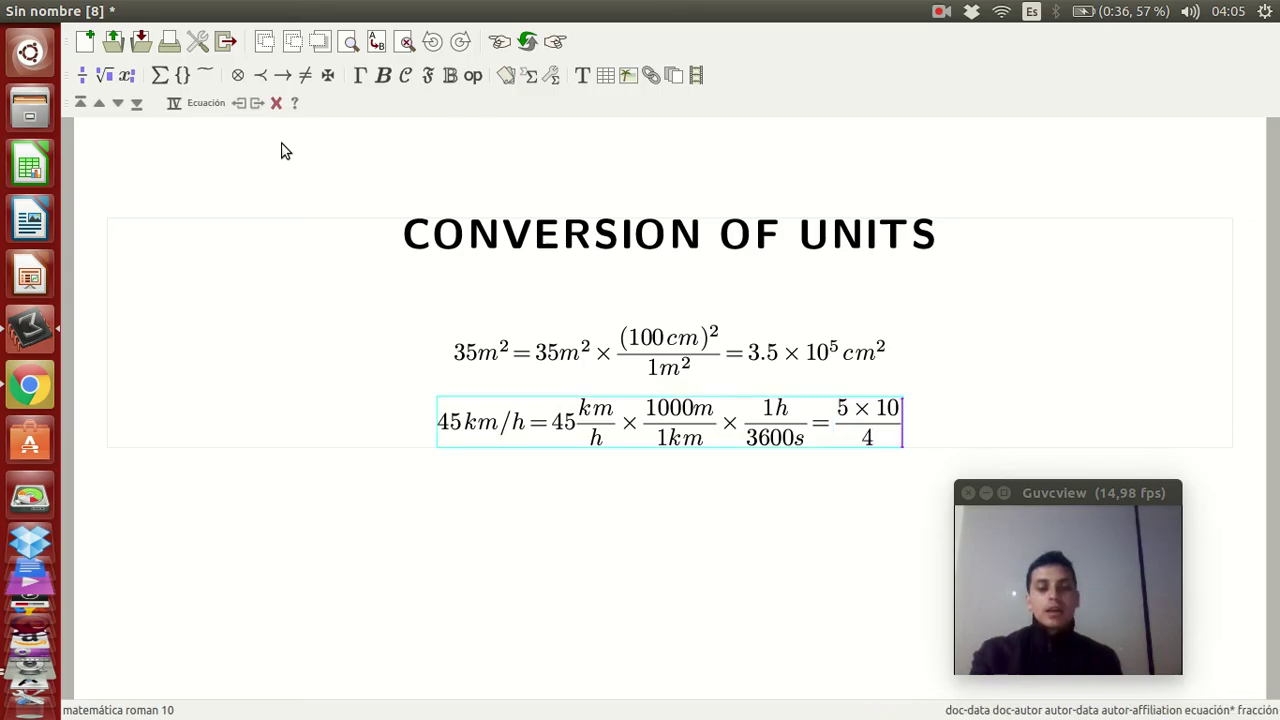
# - Continue the speed equation with = 1.25 × 10
pyautogui.write('= 1.2')
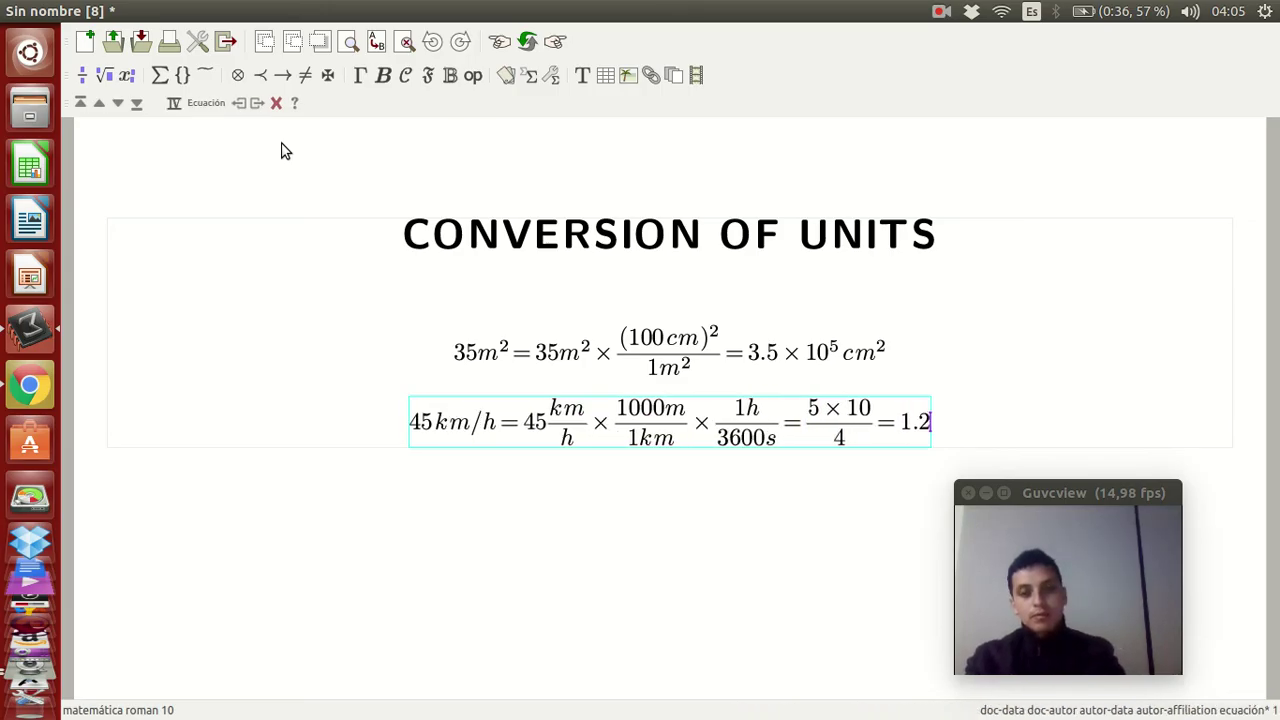
pyautogui.write('5')
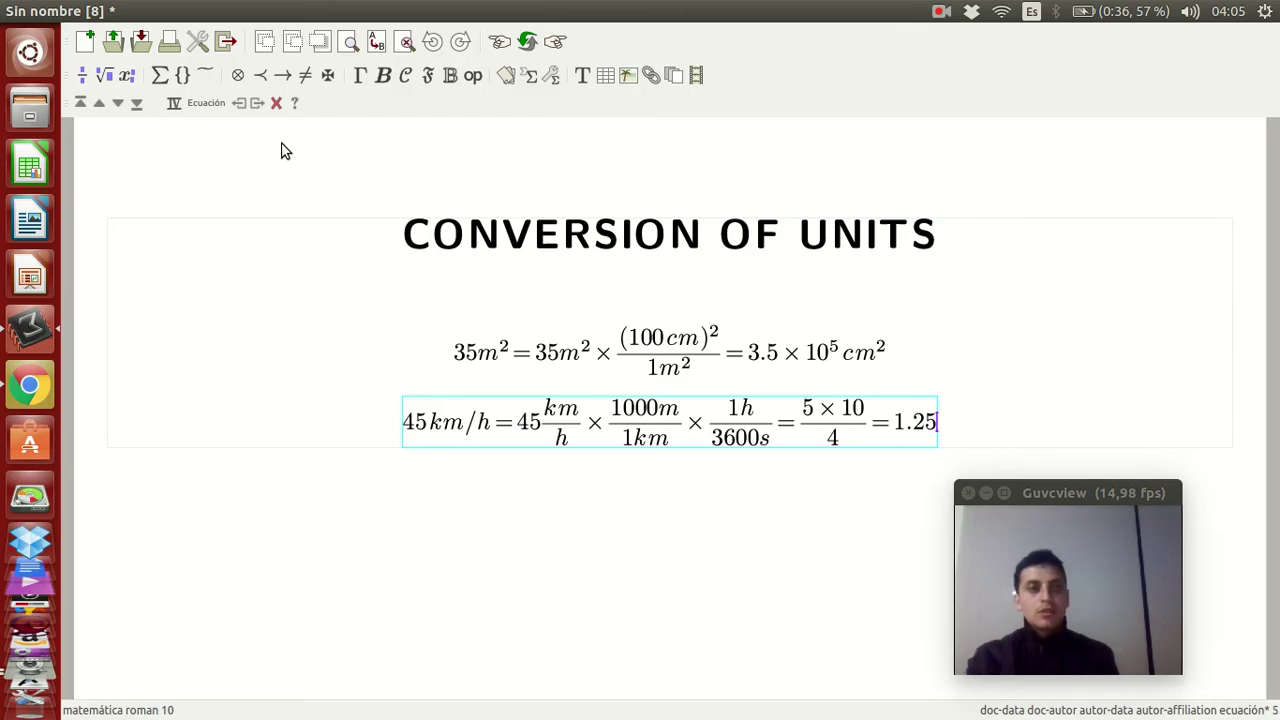
pyautogui.click(237, 74)
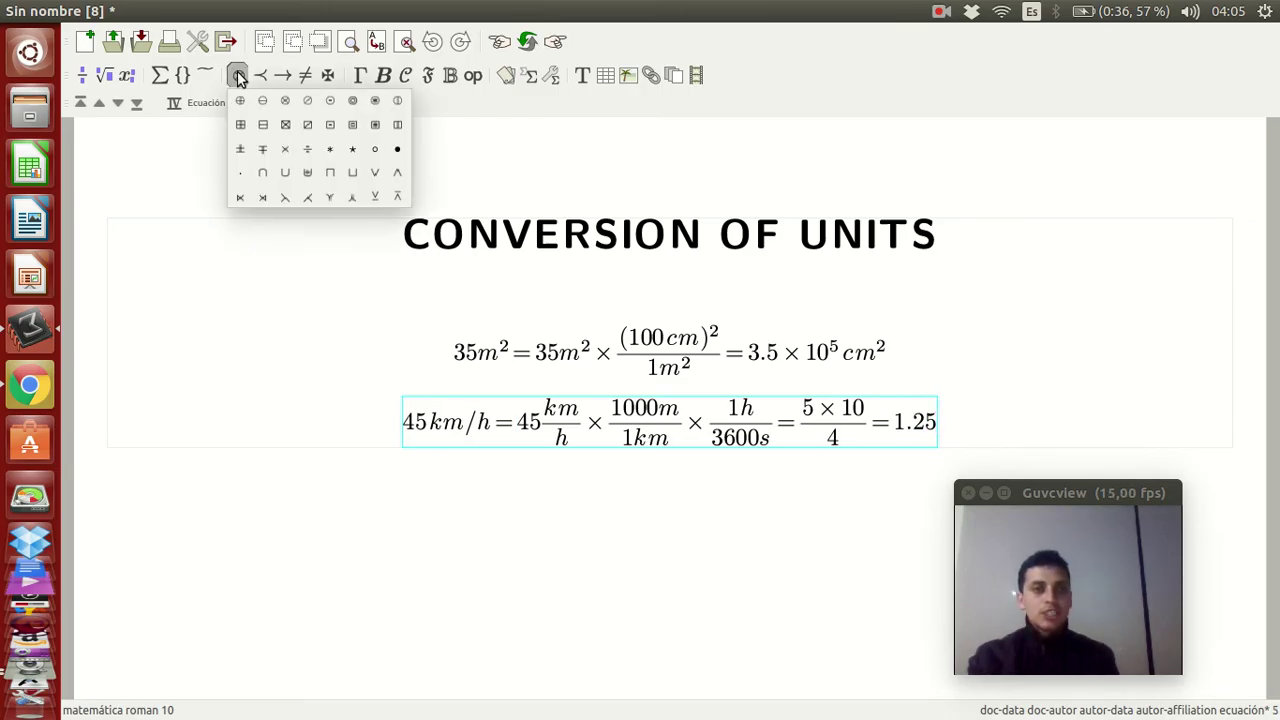
pyautogui.click(285, 148)
pyautogui.write('10')
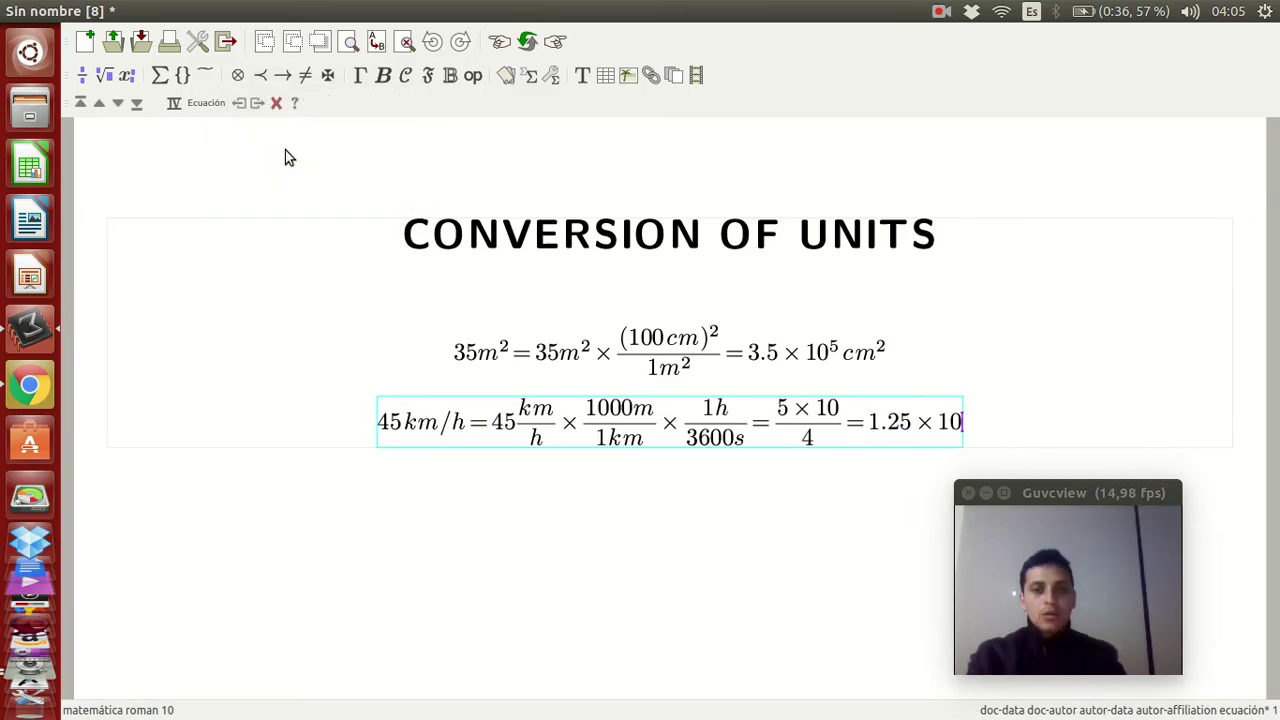
# - Add m/s after the (5 × 10)/4 fraction and after the 1.25 × 10 result
pyautogui.press('Left')
pyautogui.press('Left')
pyautogui.press('Left')
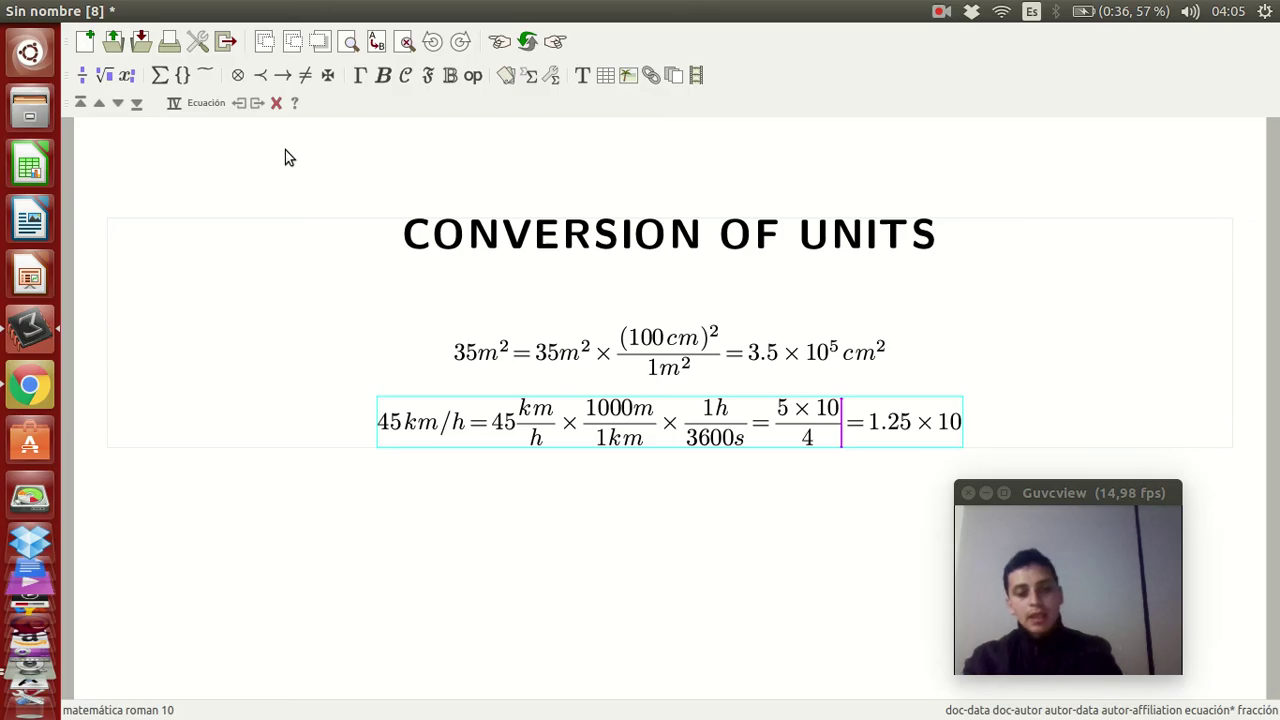
pyautogui.write('m/s')
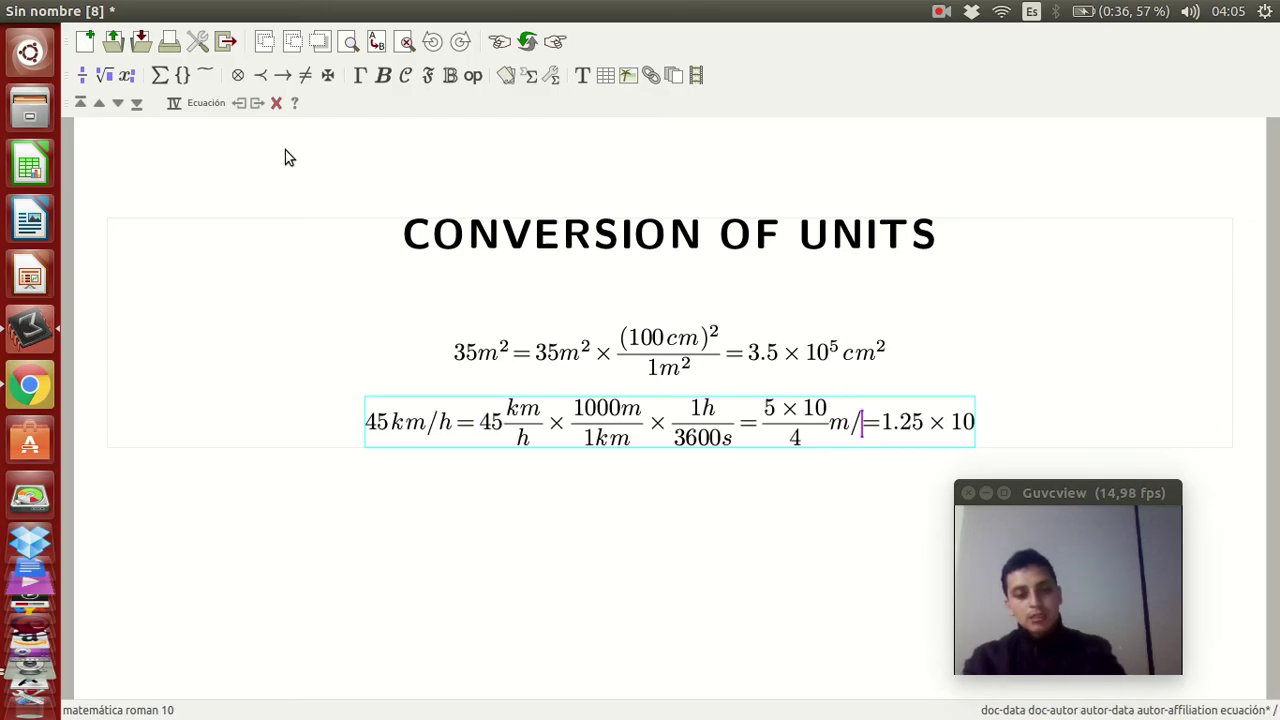
pyautogui.press('Right')
pyautogui.press('Right')
pyautogui.press('Right')
pyautogui.press('Right')
pyautogui.press('Right')
pyautogui.press('Right')
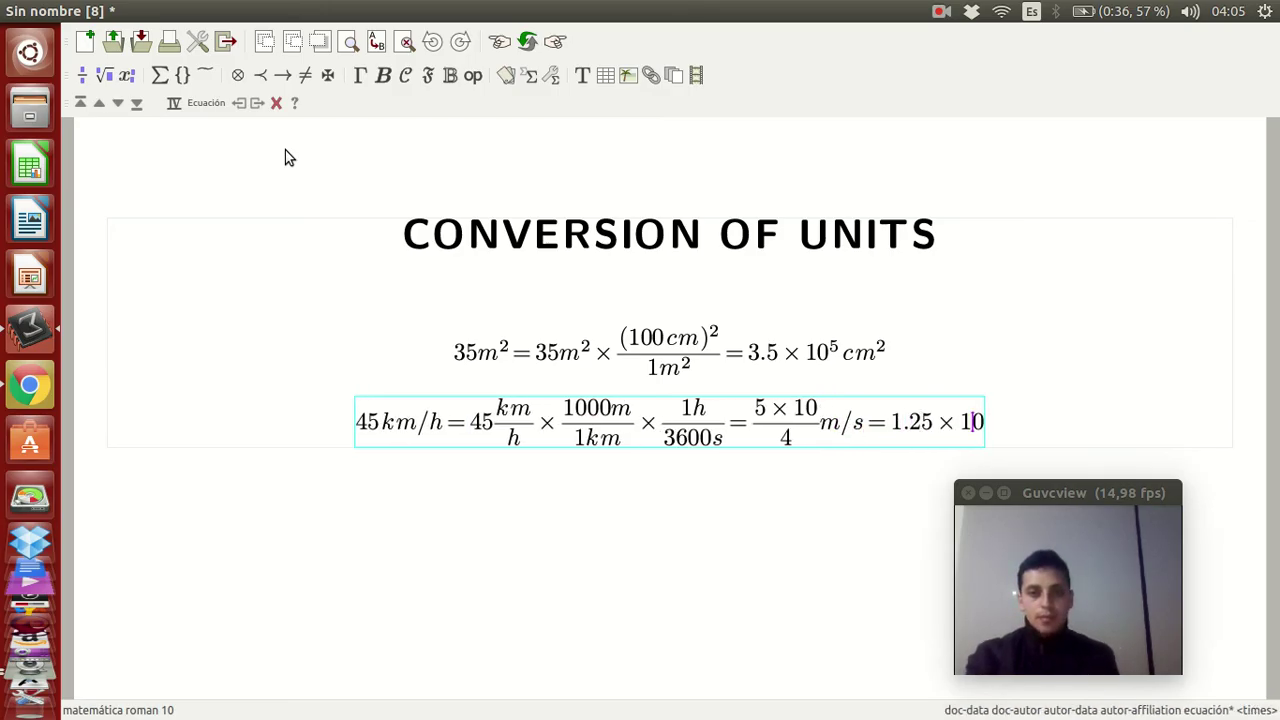
pyautogui.write('m/')
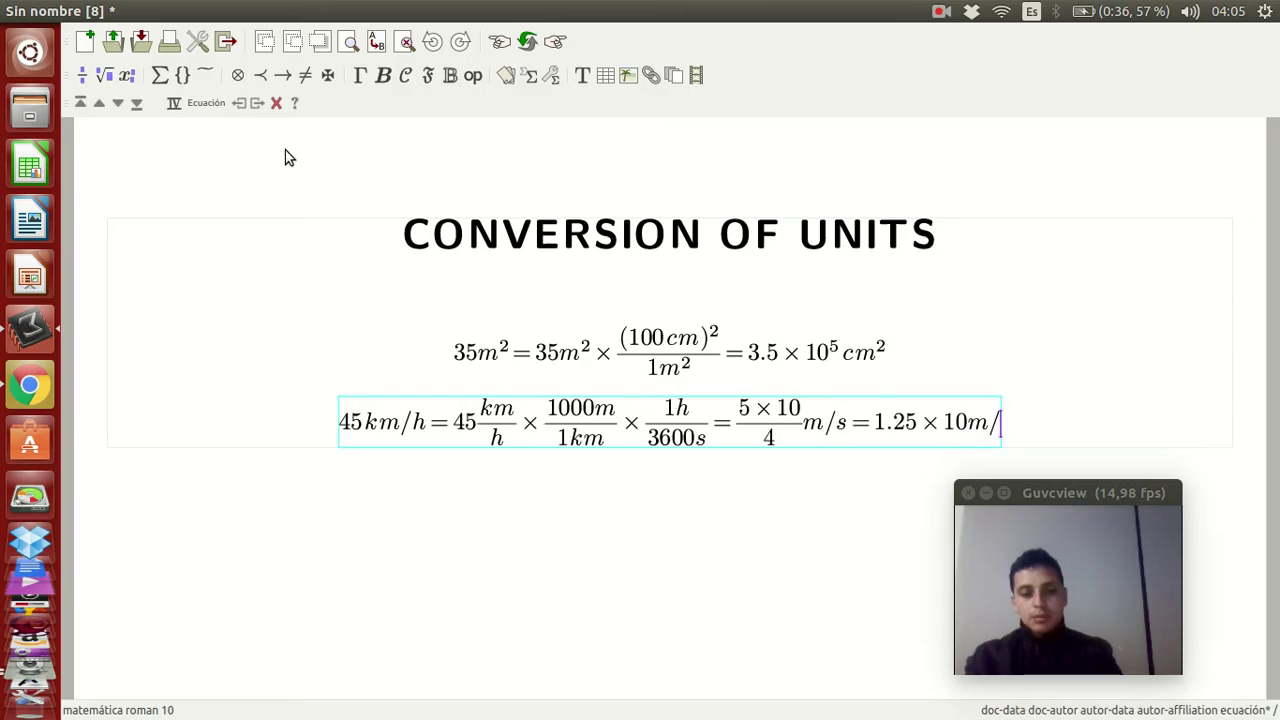
pyautogui.write('s')
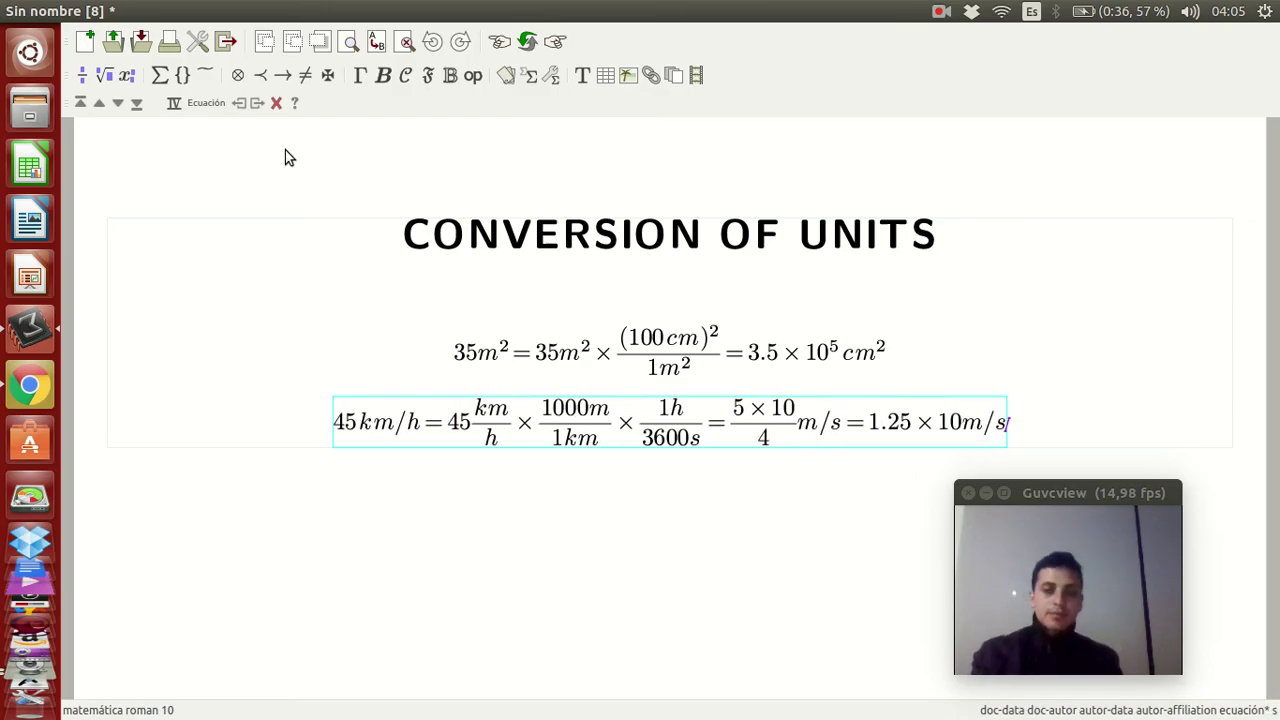
pyautogui.press('Left')
pyautogui.press('Left')
pyautogui.press('Left')
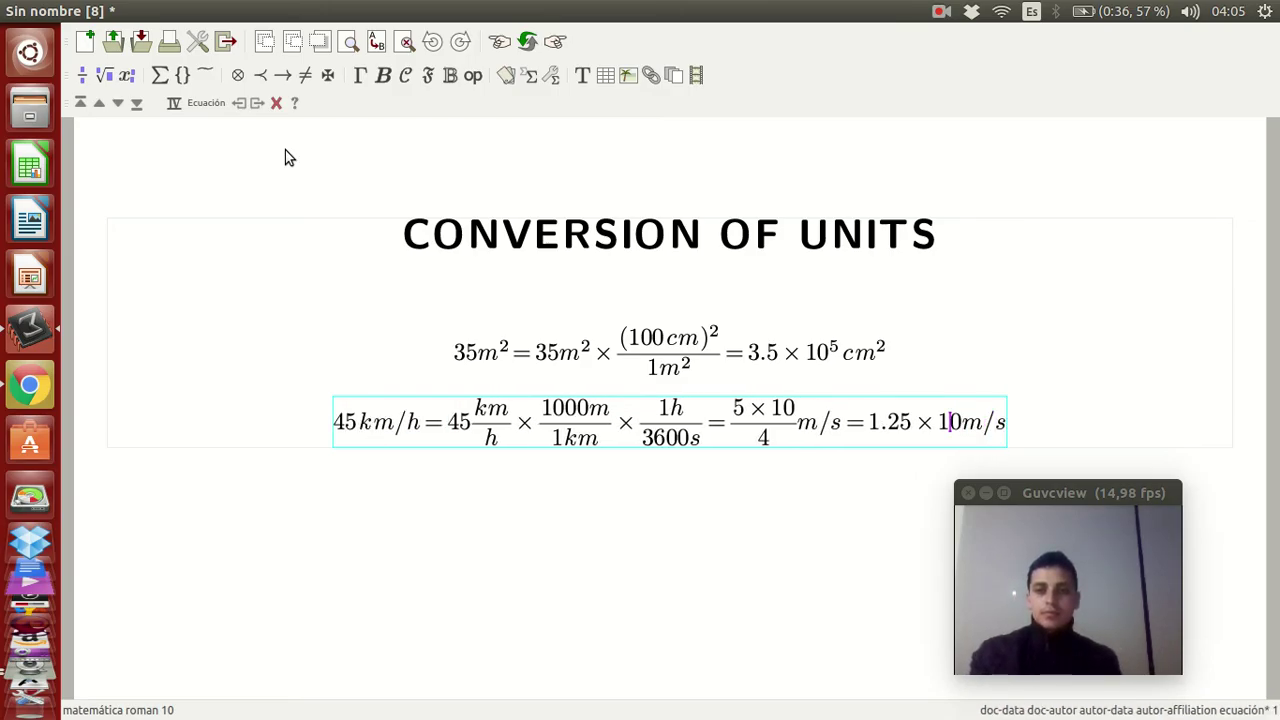
pyautogui.press('Left')
pyautogui.press('Left')
pyautogui.press('Left')
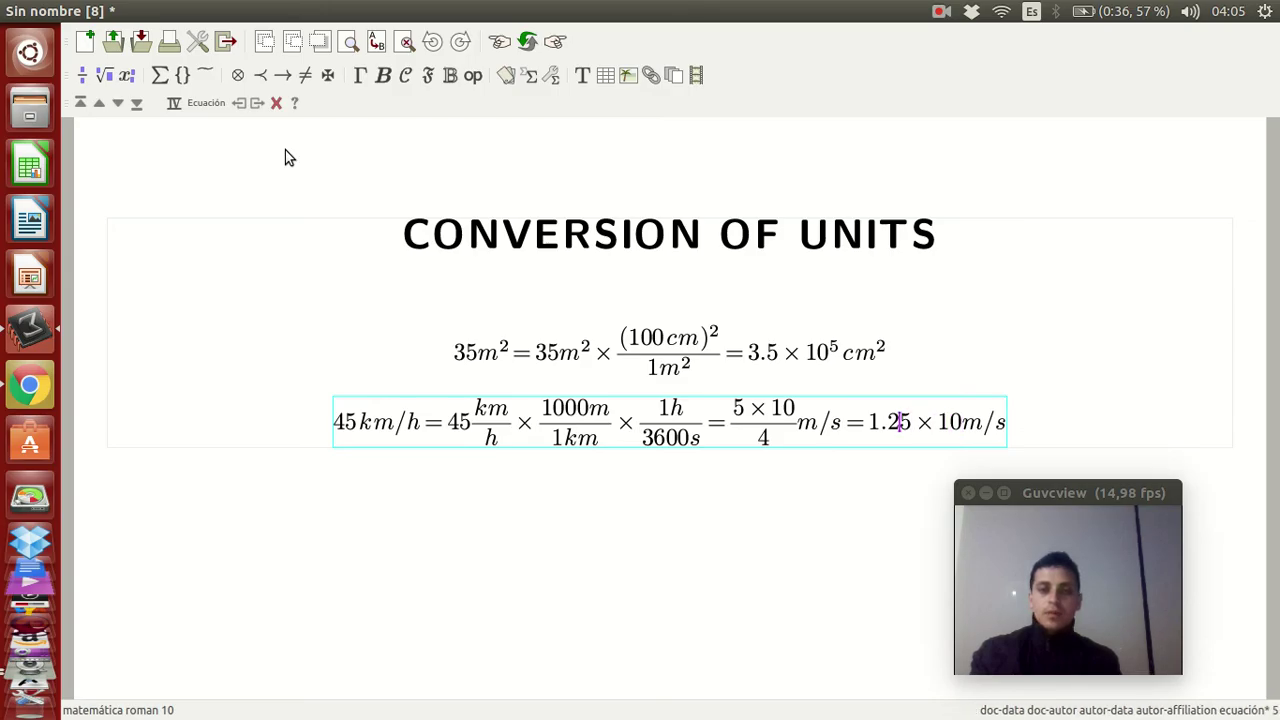
pyautogui.press('Right')
pyautogui.press('Right')
pyautogui.press('Right')
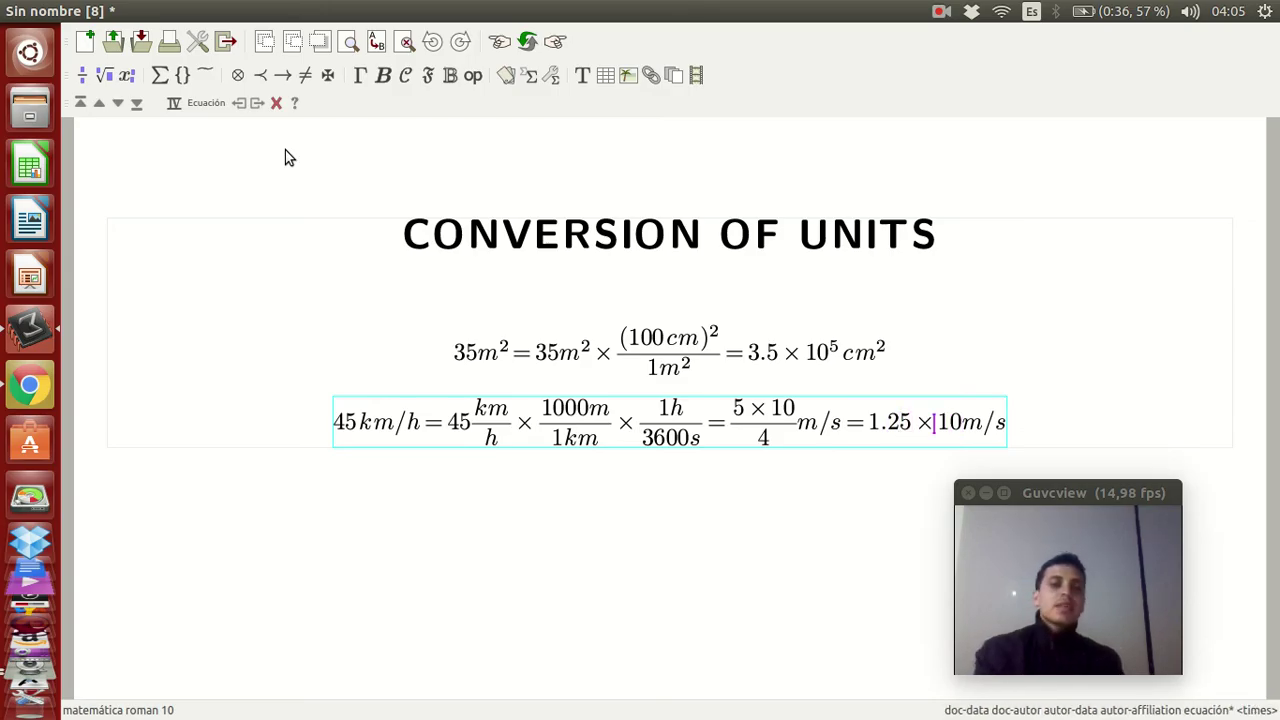